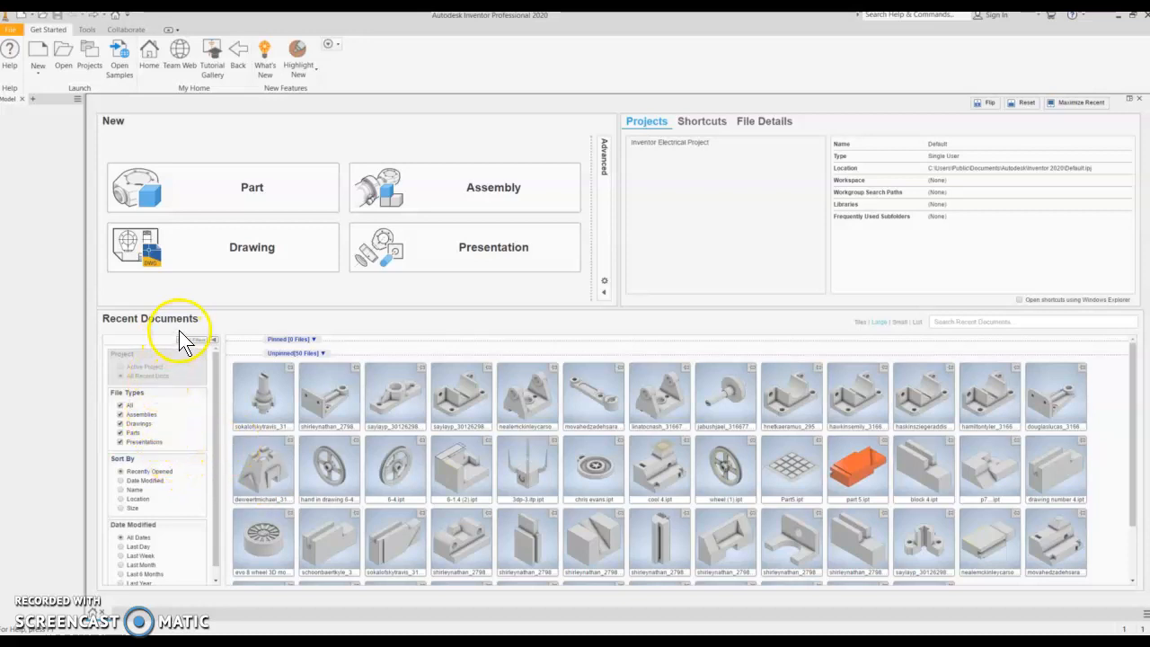
- Create a new part, then open the Create New File dialog
click(245, 191)
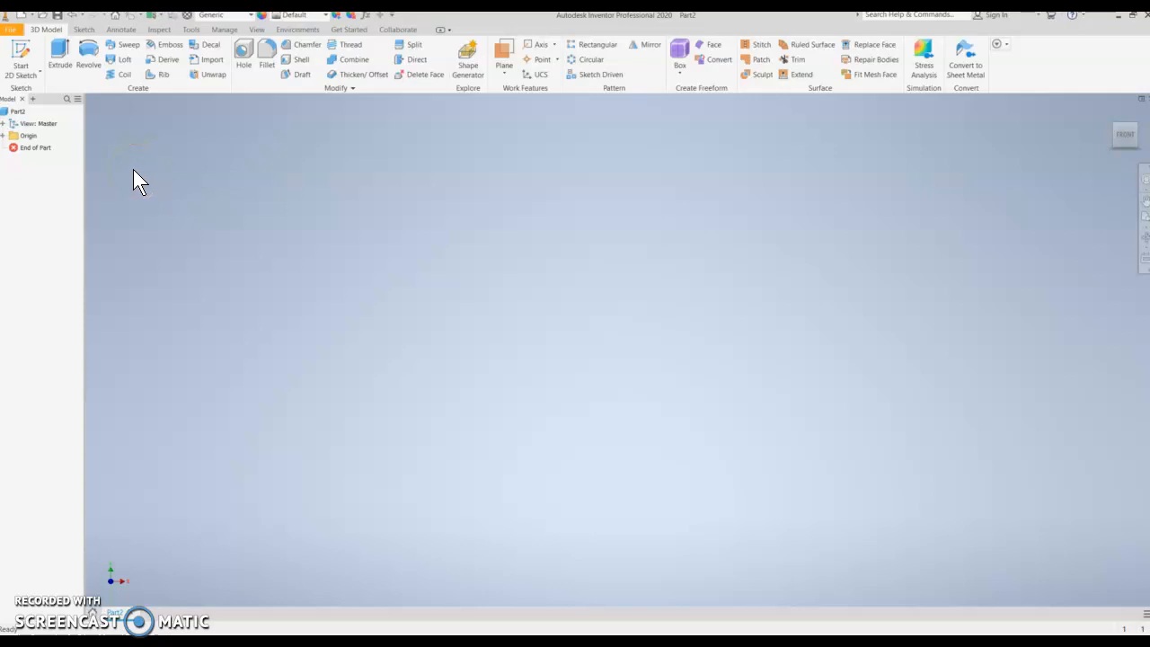
click(11, 29)
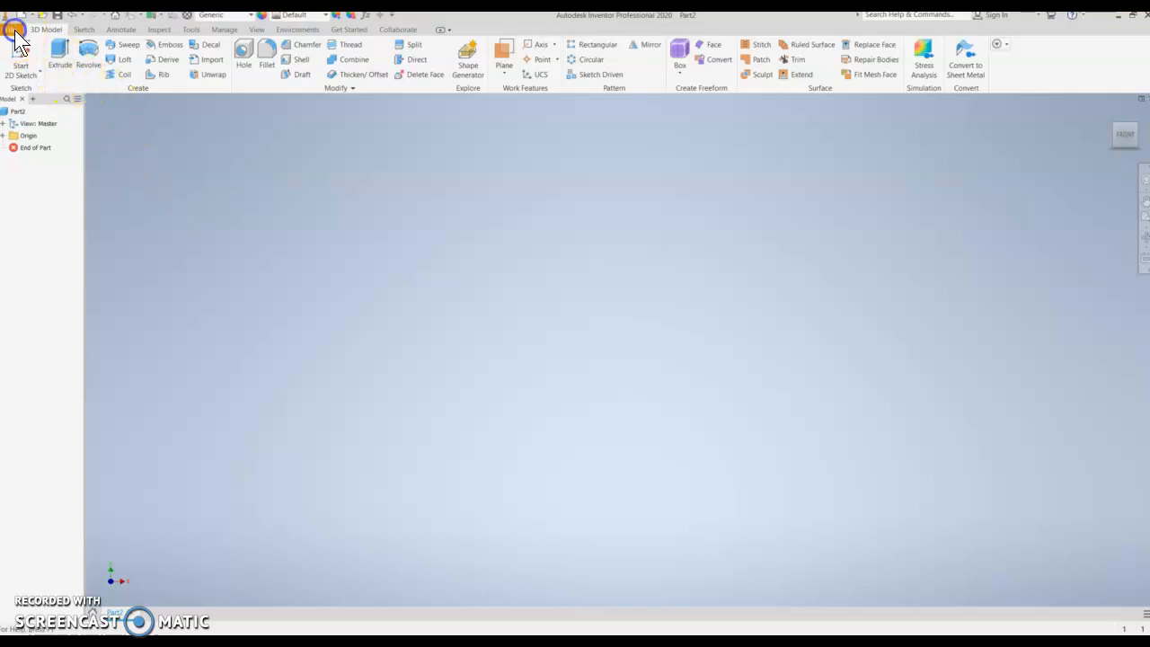
click(22, 15)
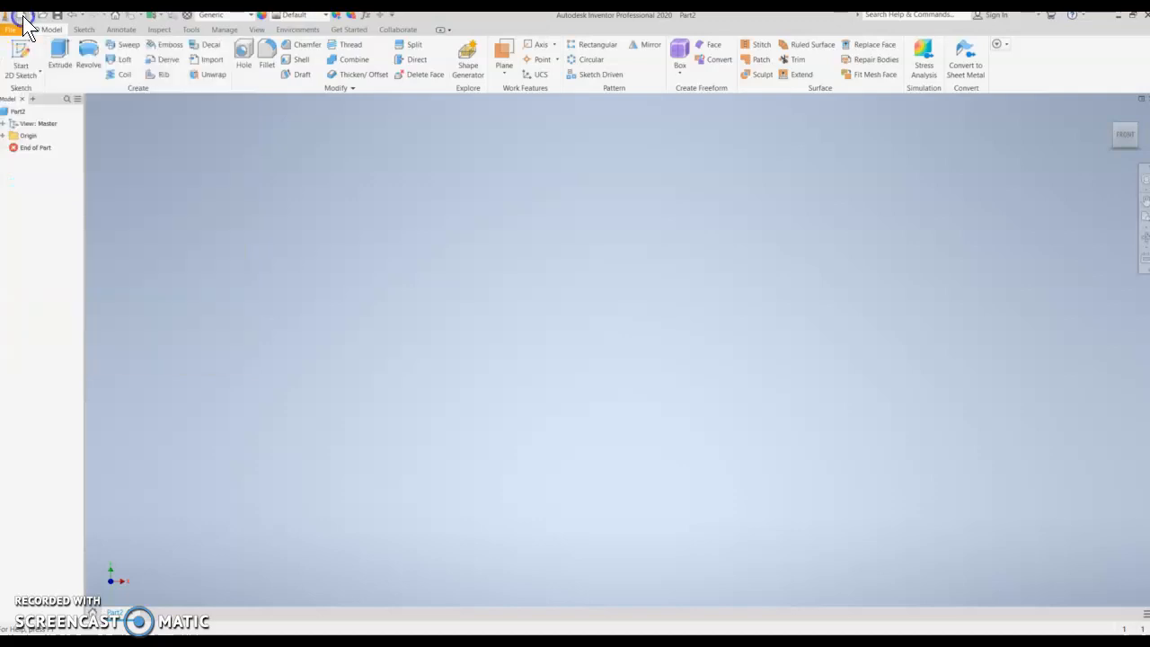
click(136, 129)
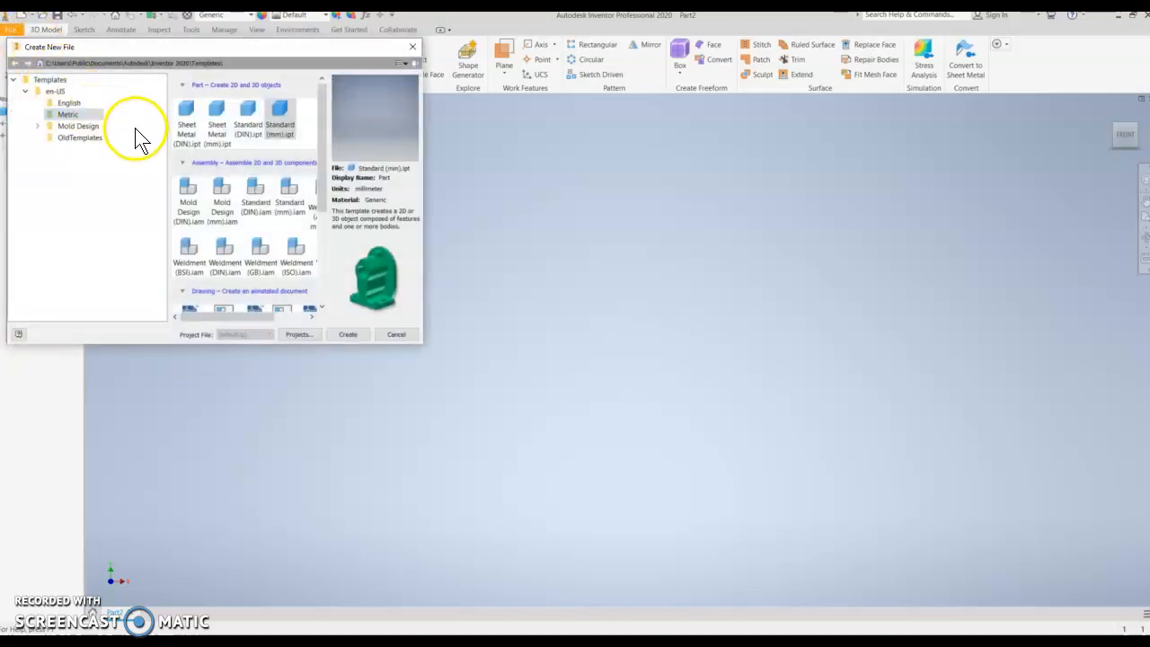
- Create a new part from the Metric Standard (mm).ipt template
click(68, 102)
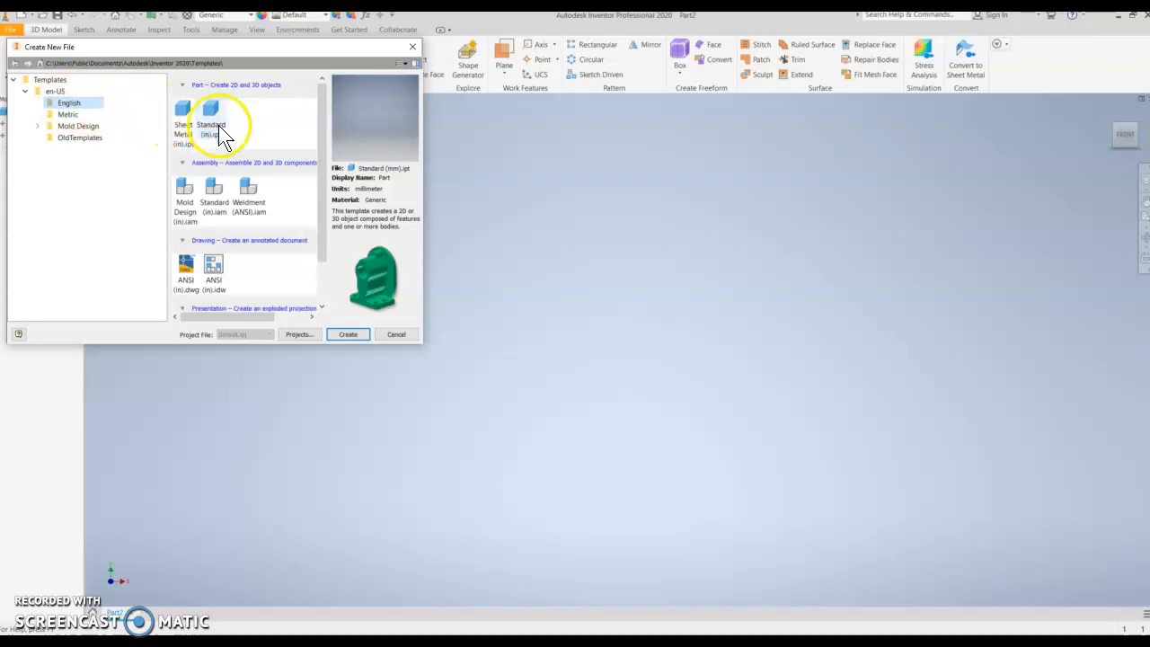
click(67, 115)
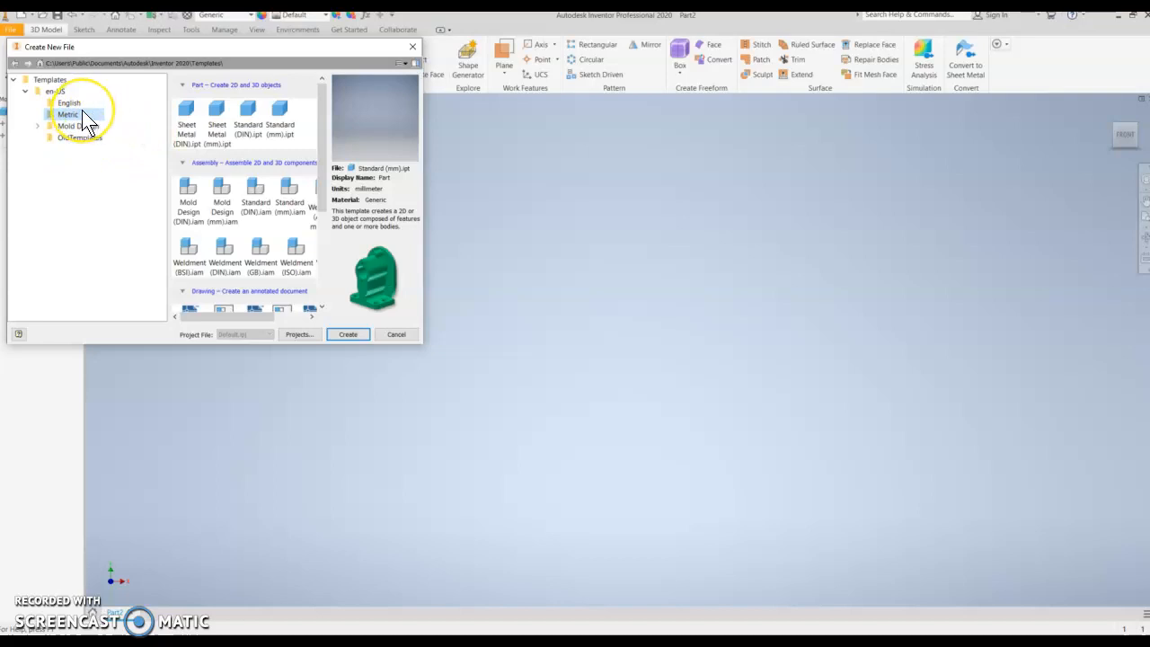
click(278, 134)
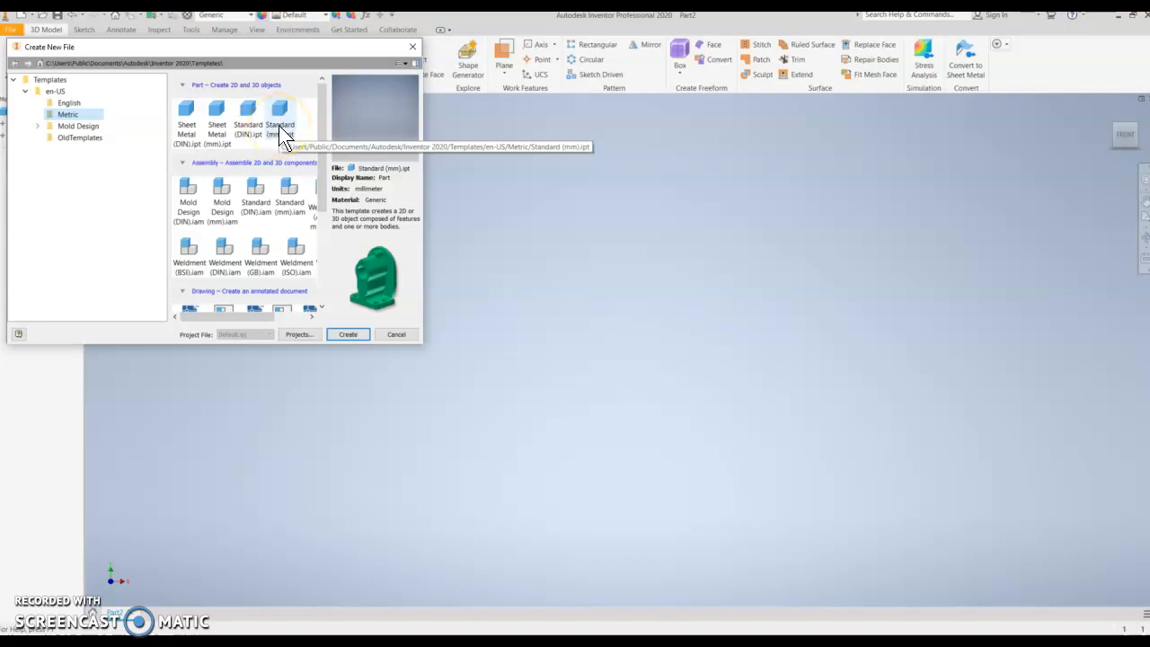
click(281, 126)
double_click(281, 115)
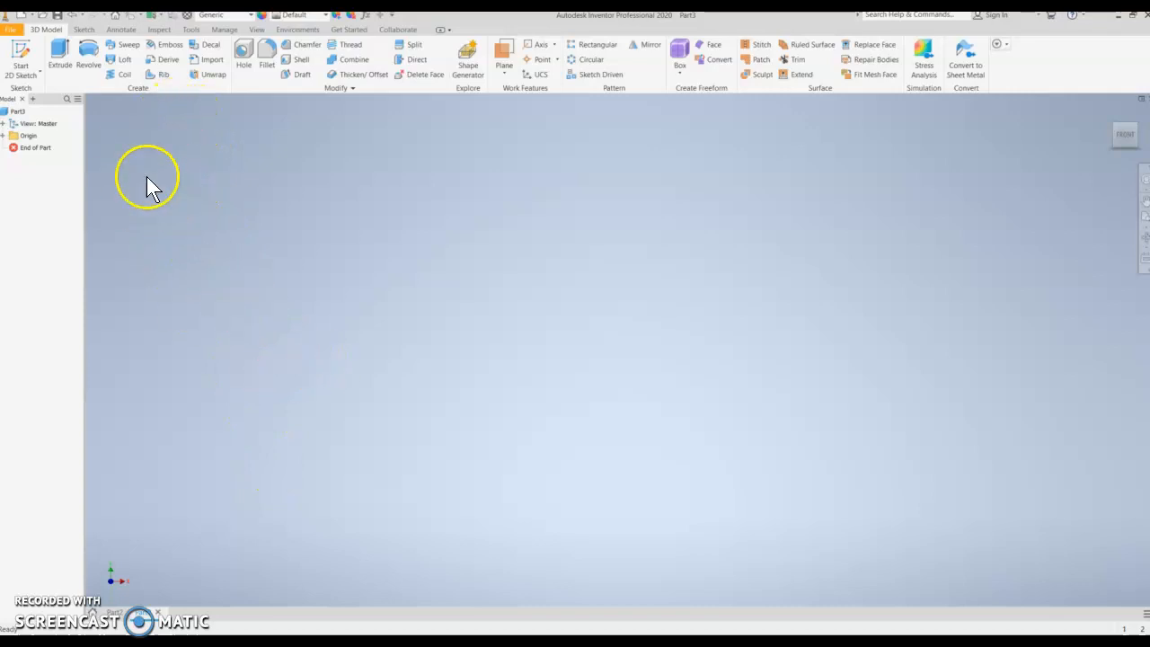
- Start a 2D sketch on the horizontal origin plane
click(34, 71)
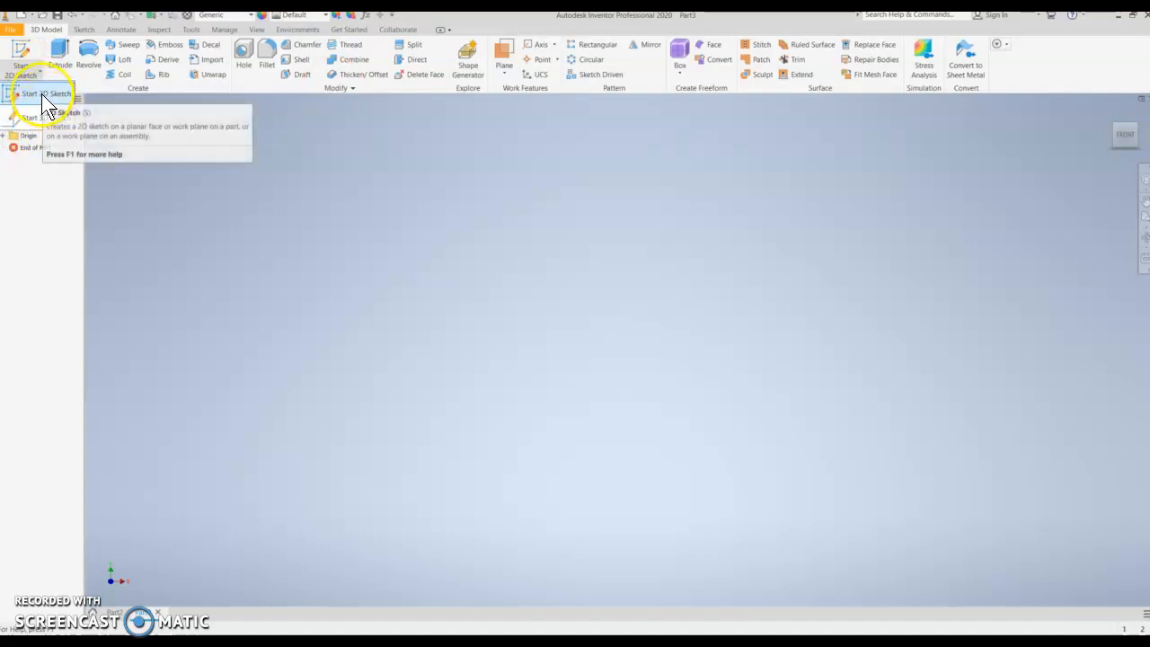
click(42, 96)
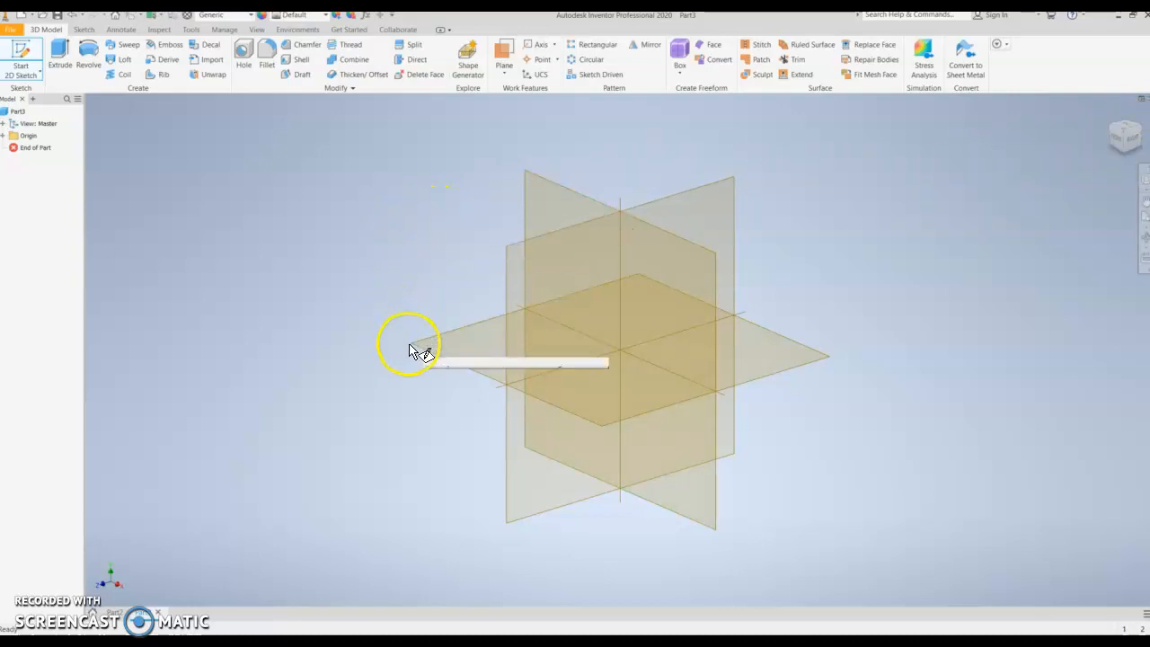
click(616, 412)
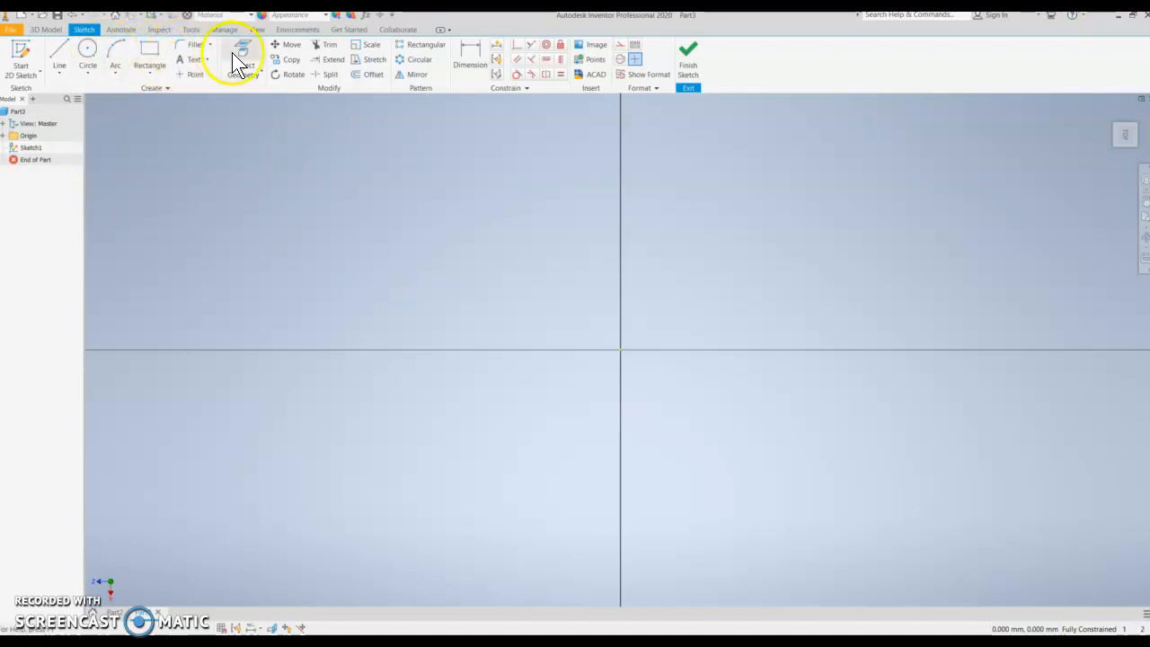
- Draw a two-point center rectangle at the origin, 20 mm tall and about 30 mm wide
click(150, 71)
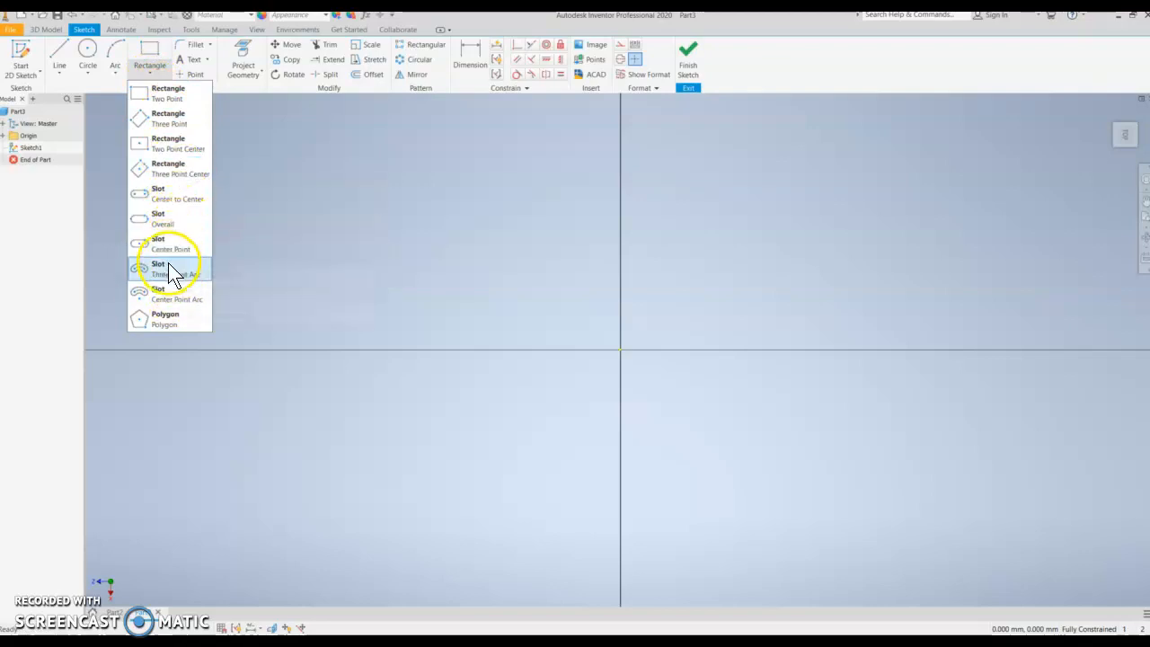
click(171, 147)
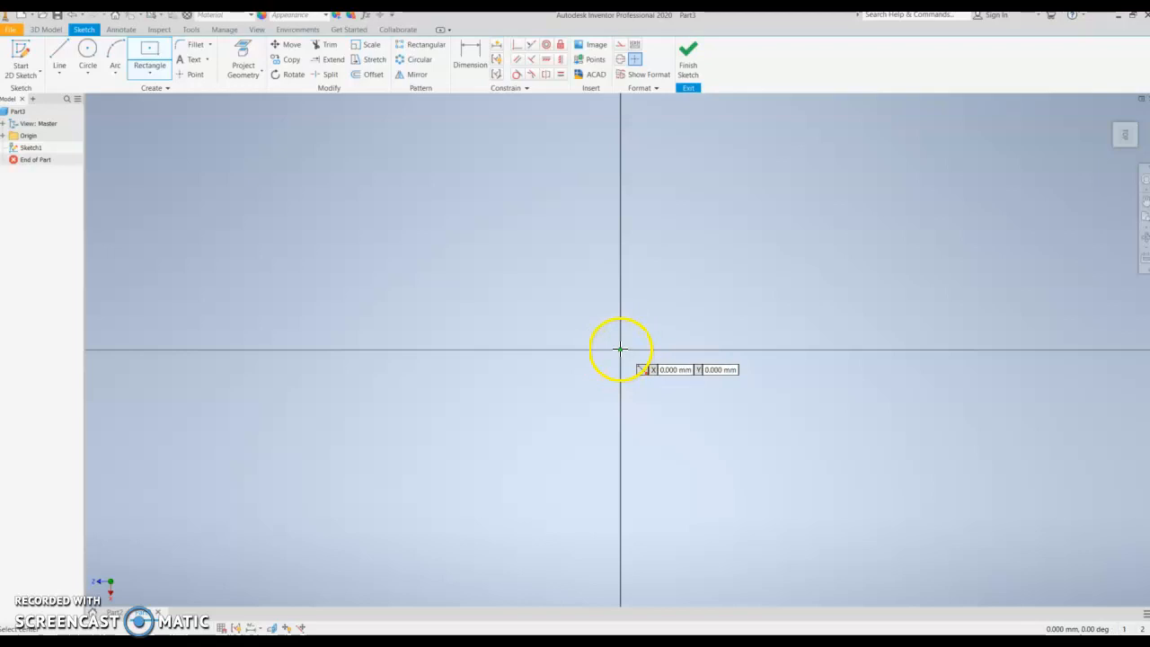
click(620, 349)
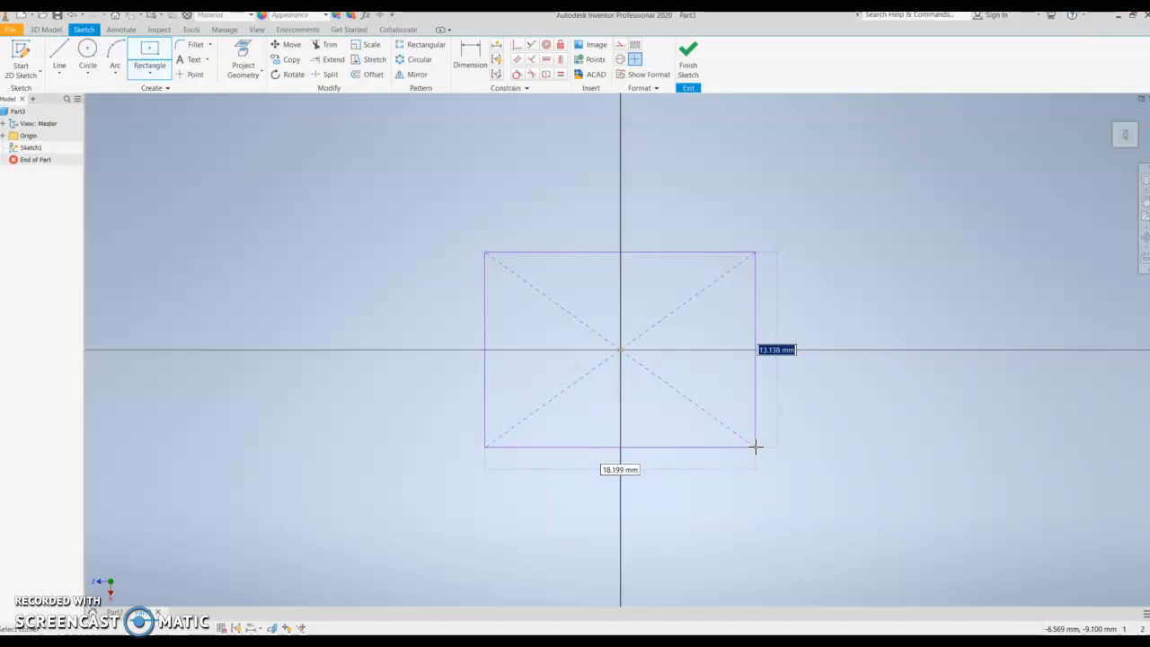
text(20)
key(Tab)
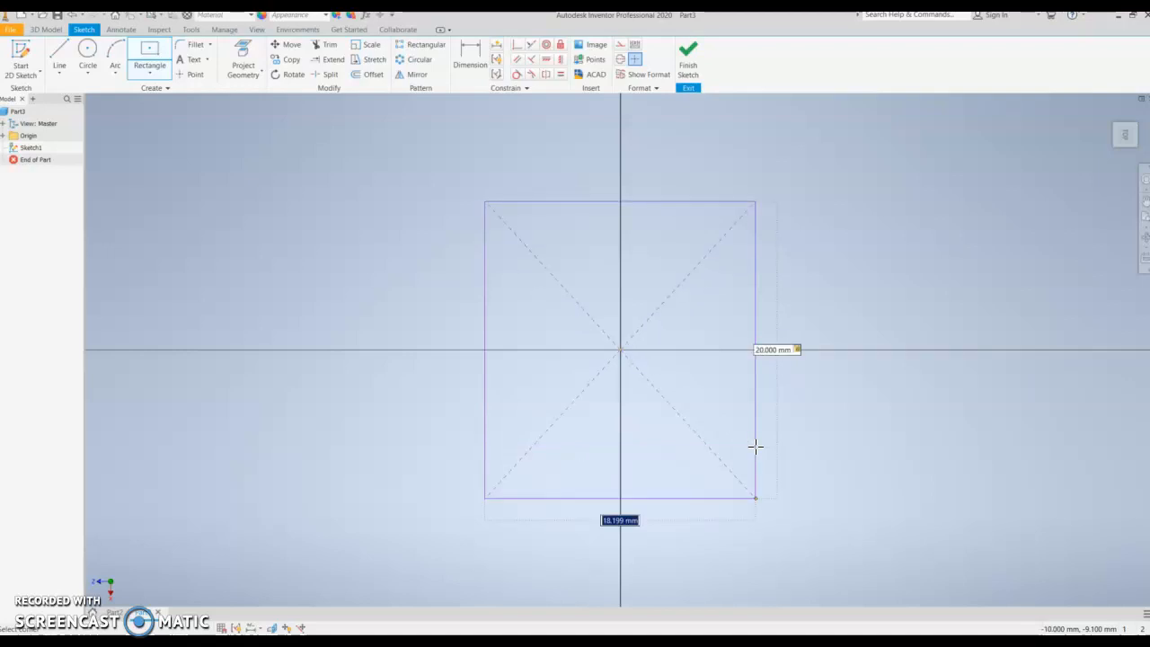
text(1)
key(Return)
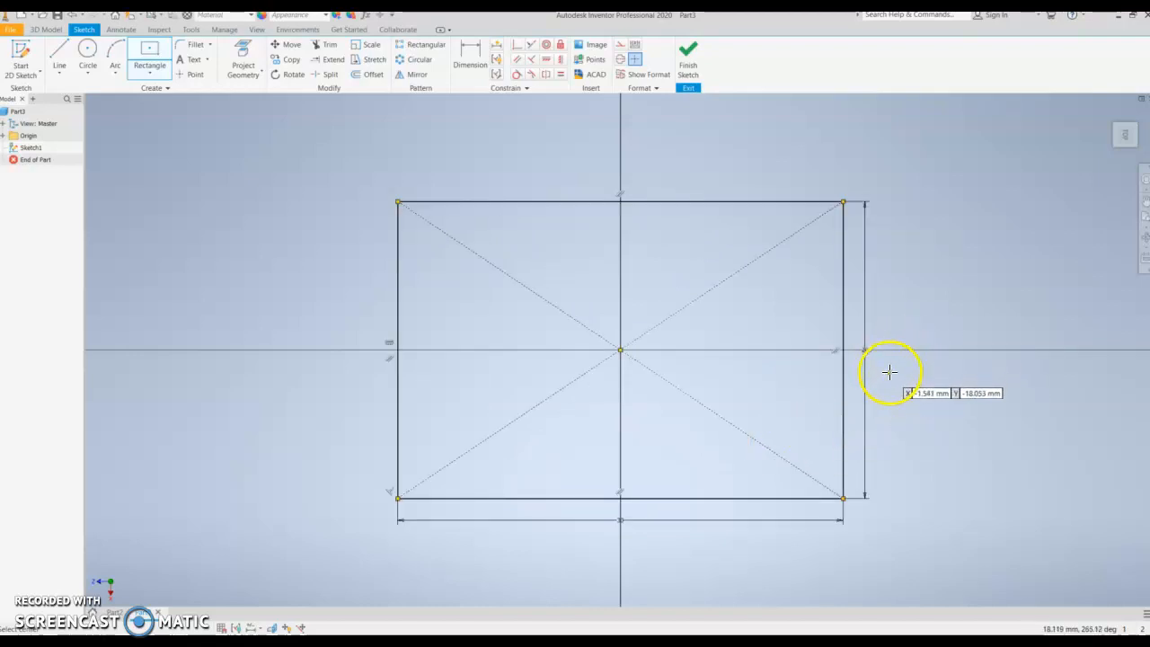
key(Escape)
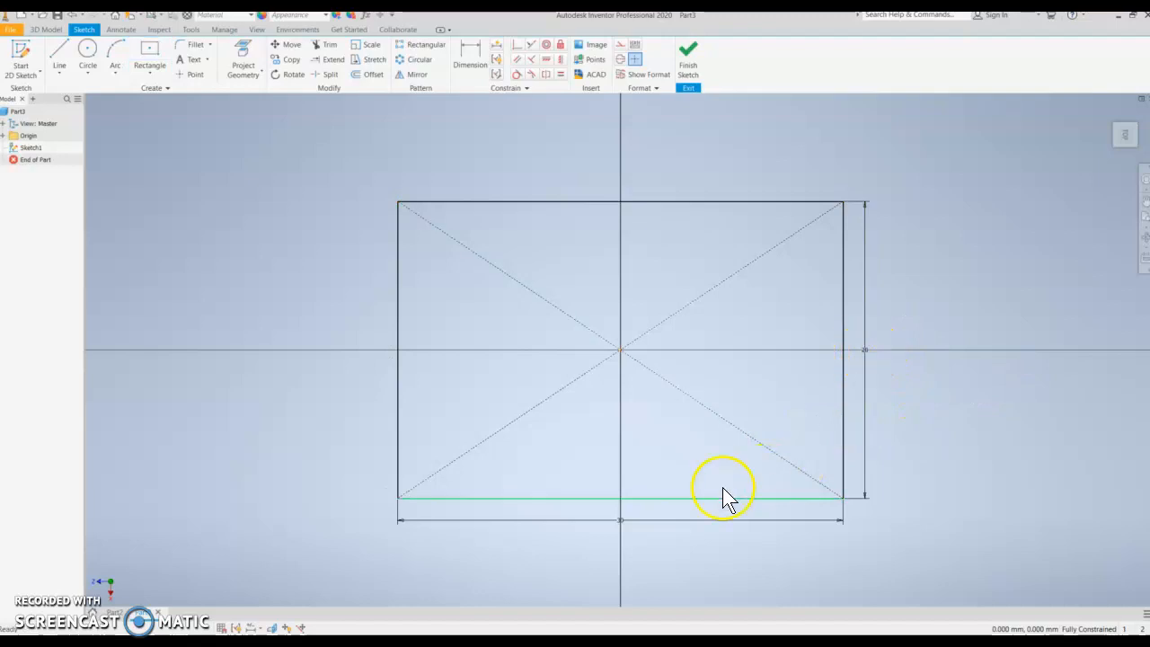
- Set the rectangle's width dimension to 35 mm and finish the sketch
double_click(624, 524)
click(589, 565)
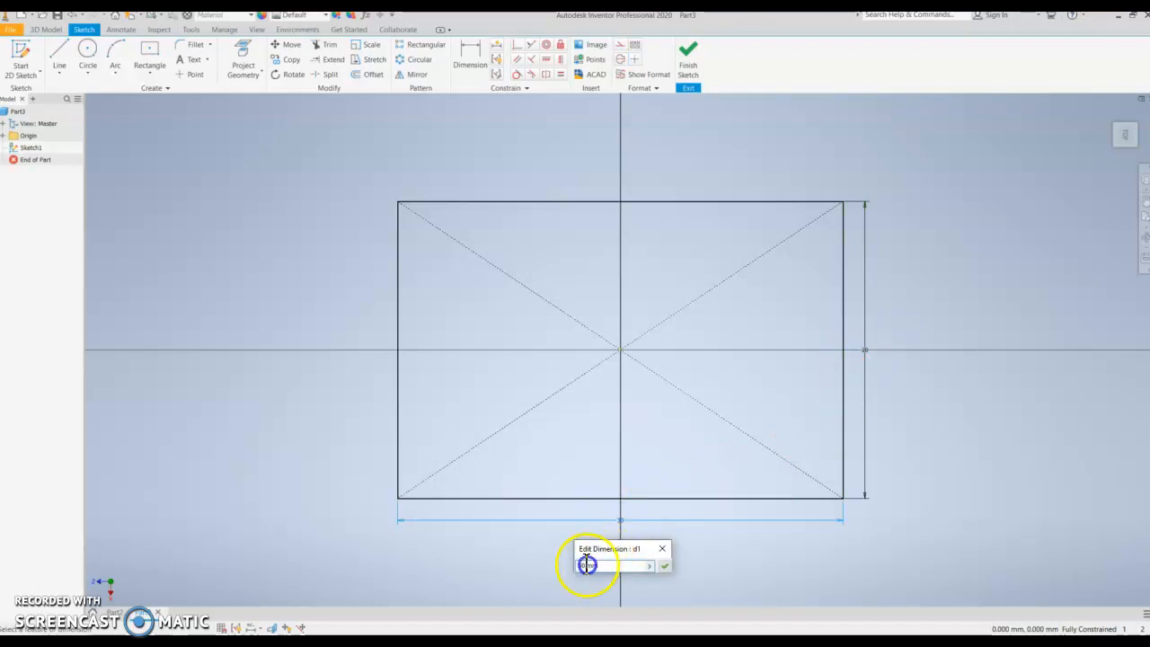
key(BackSpace)
click(662, 566)
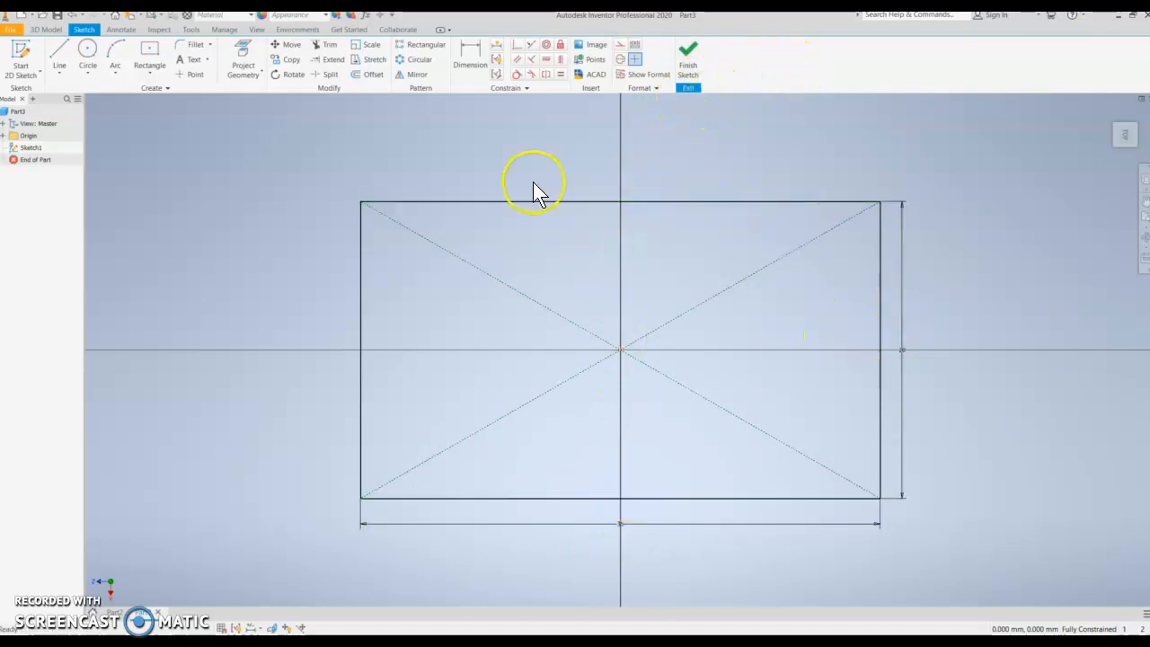
click(690, 62)
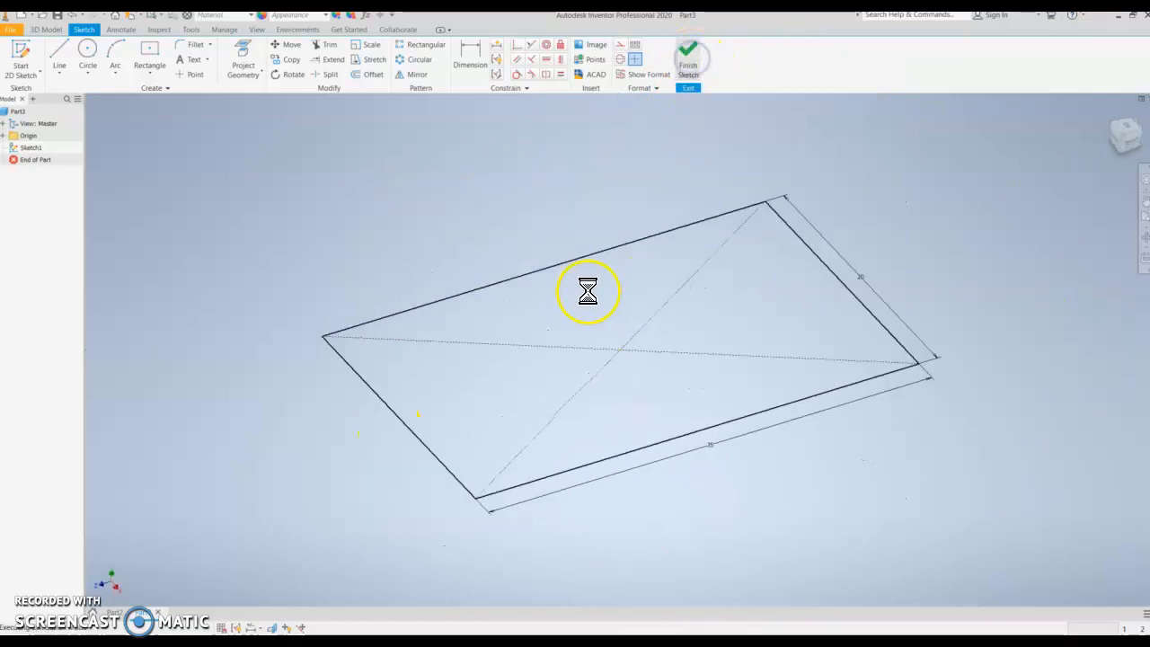
- Extrude the rectangle profile 25 mm into a solid block
scroll(576, 269, down, 3)
middle_drag(556, 288, 611, 286)
scroll(605, 317, up, 5)
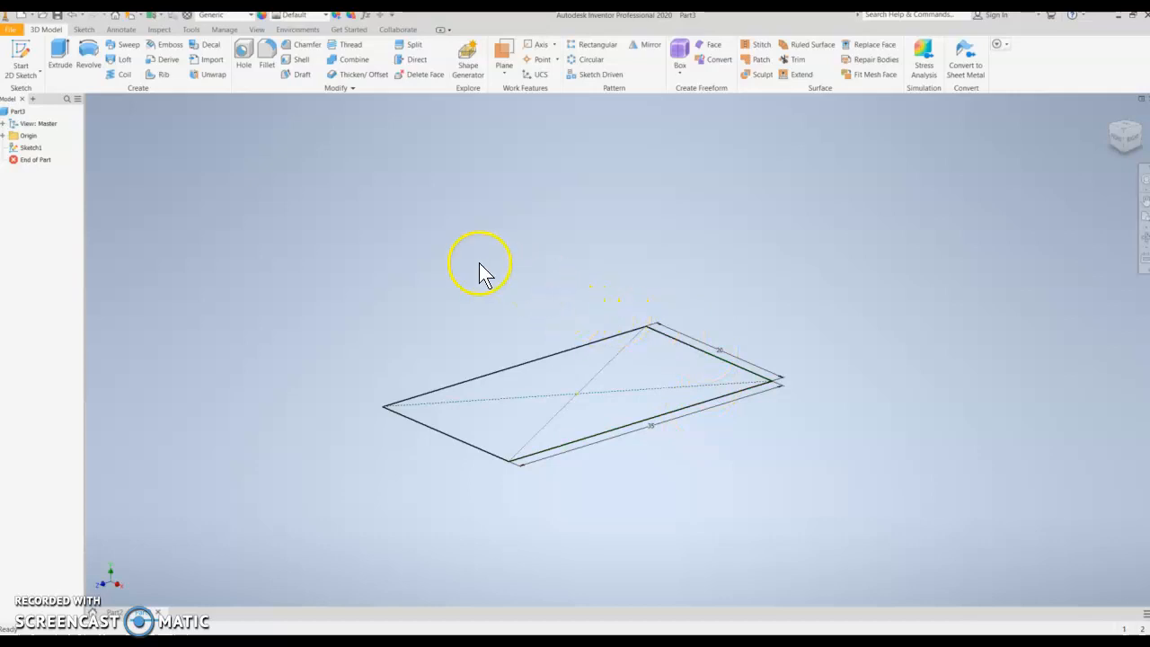
click(61, 56)
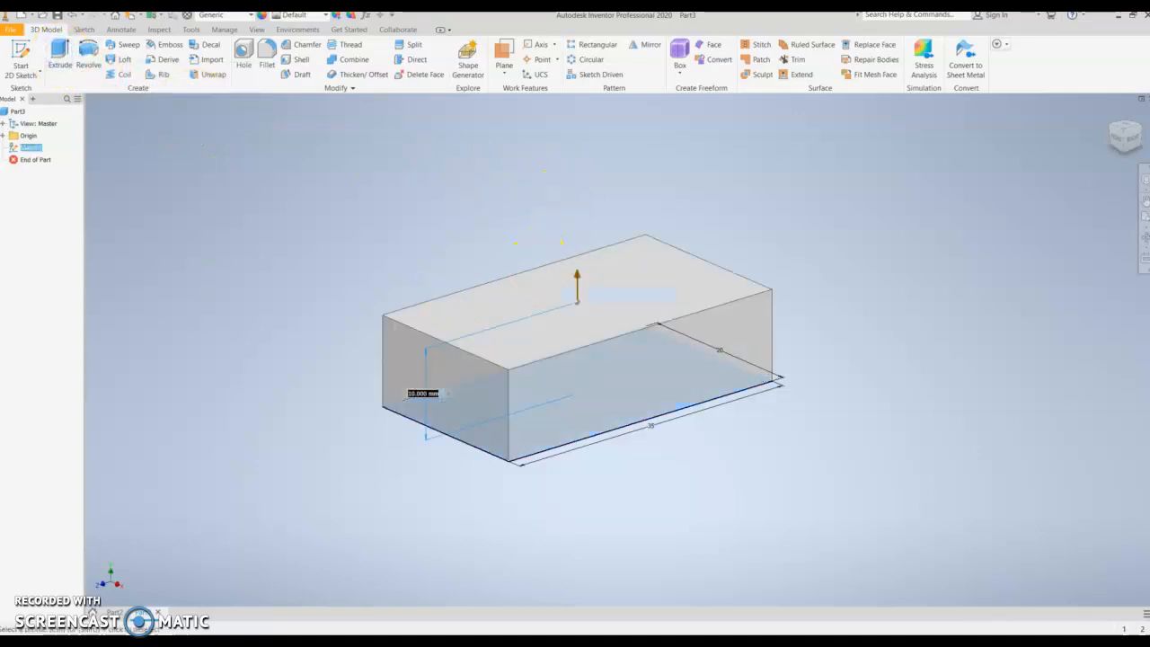
drag(1, 241, 172, 93)
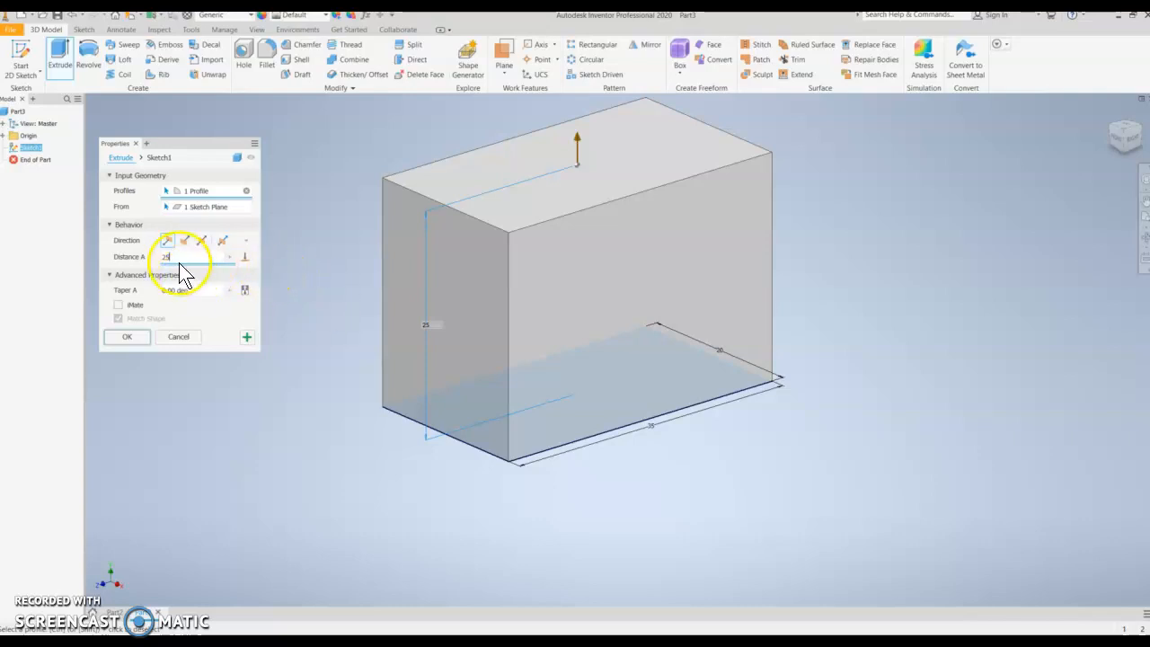
click(126, 336)
middle_drag(259, 252, 257, 277)
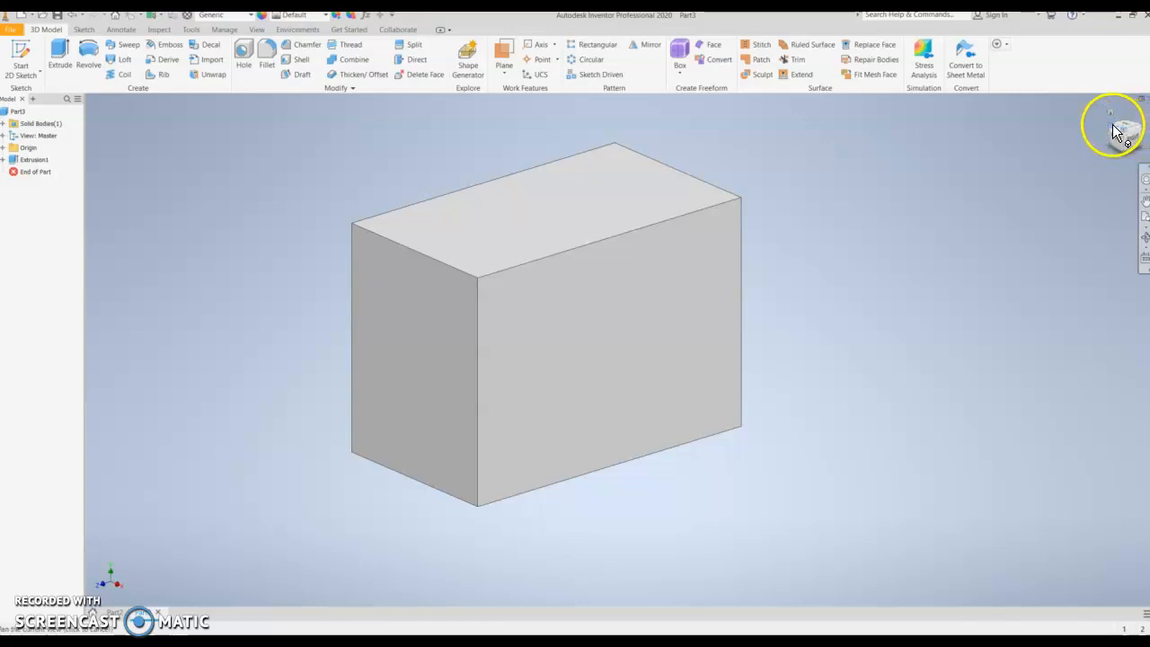
- Orbit around the block with the ViewCube and navigation wheel, returning to the home view
drag(1119, 134, 1113, 131)
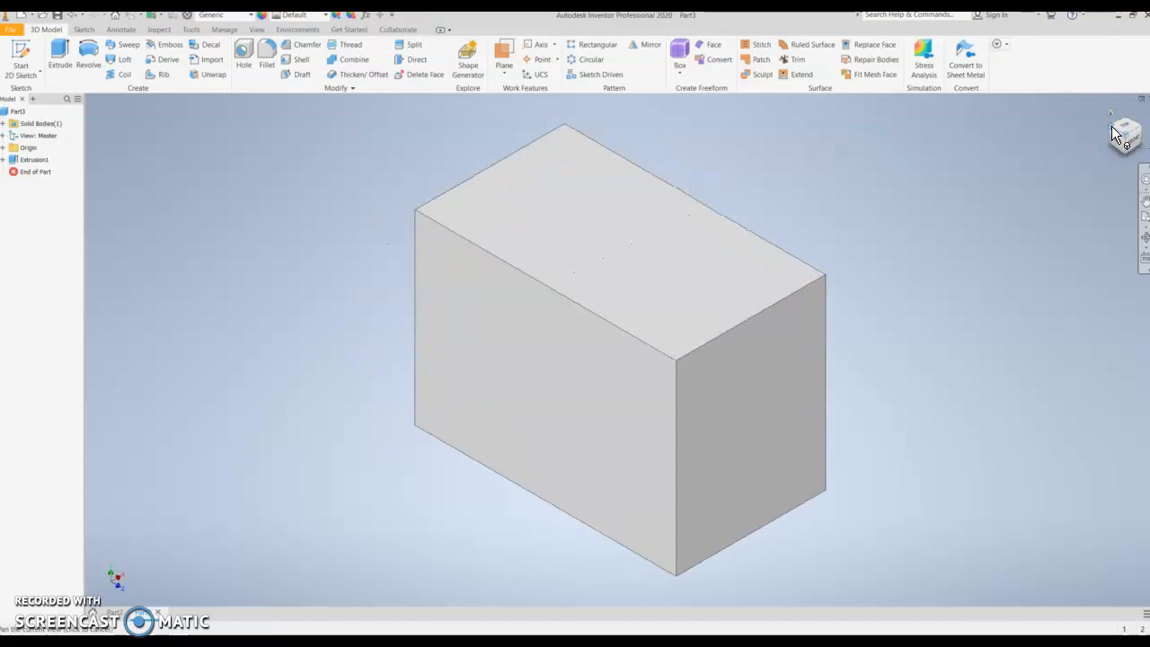
click(1128, 160)
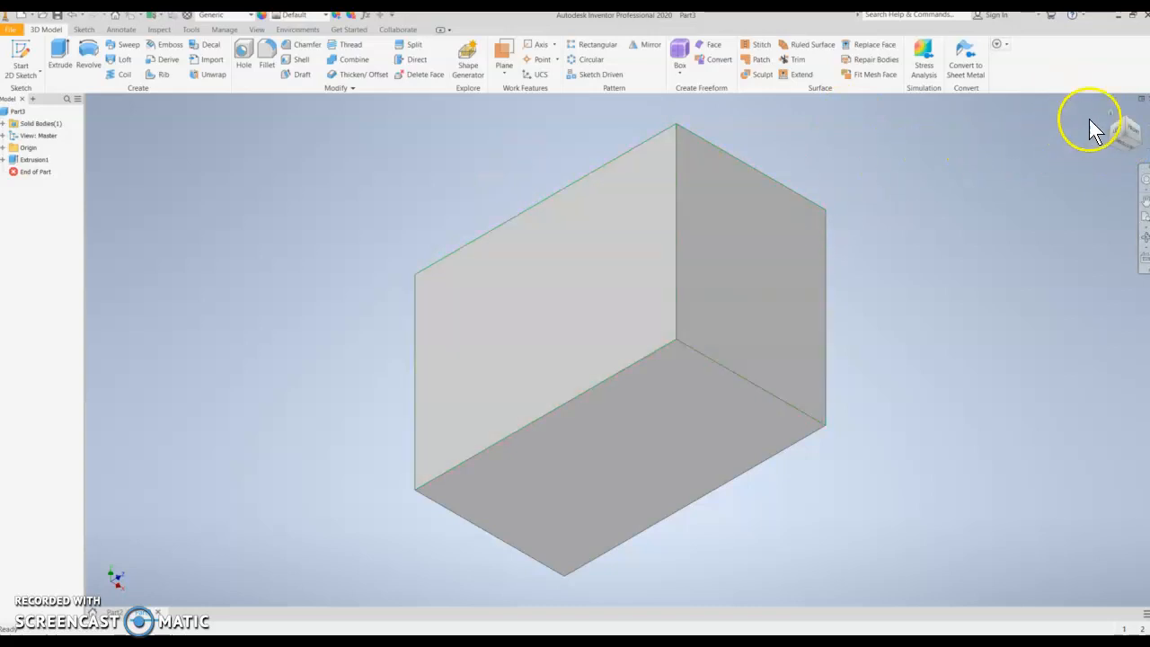
click(1111, 114)
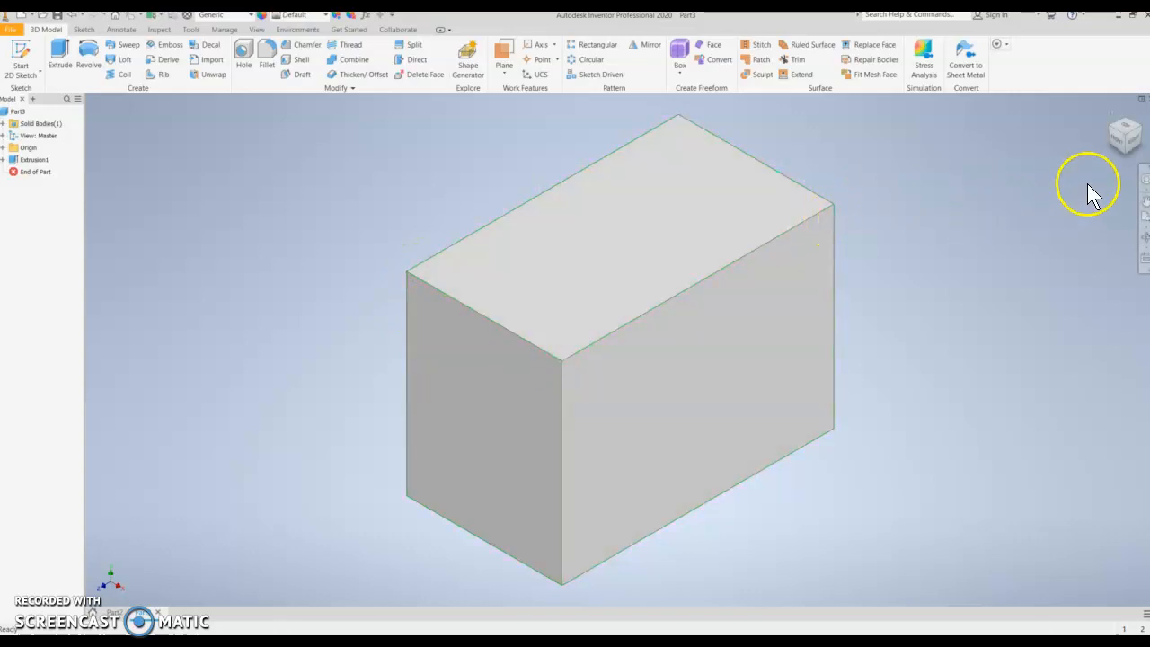
click(1146, 184)
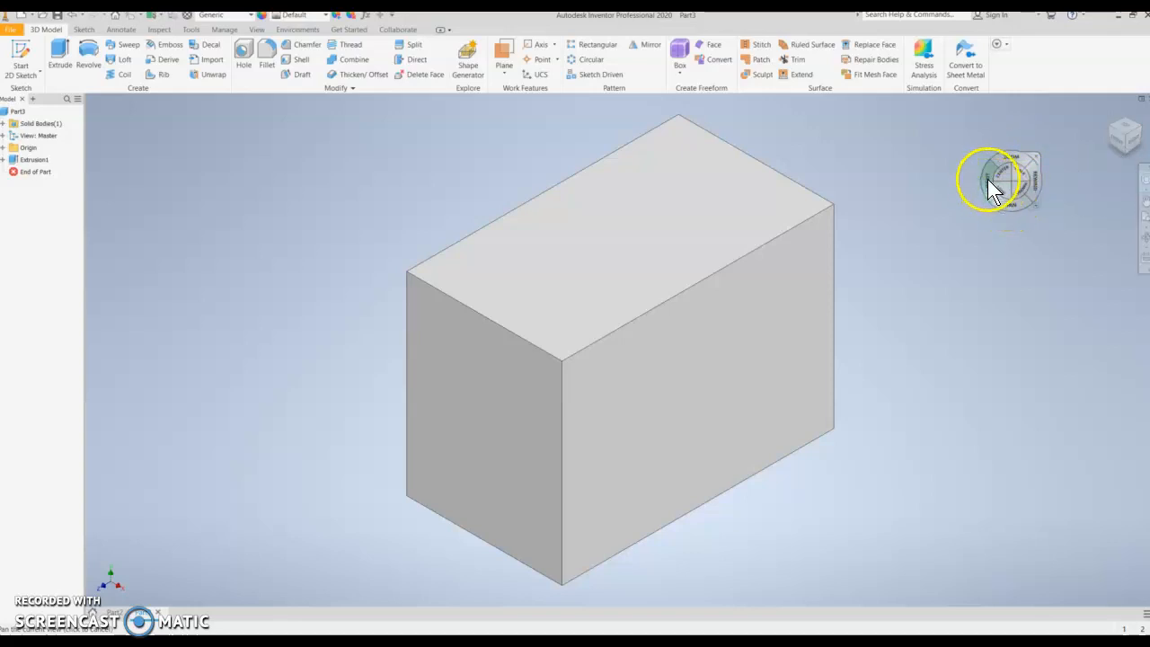
click(908, 195)
drag(907, 195, 751, 211)
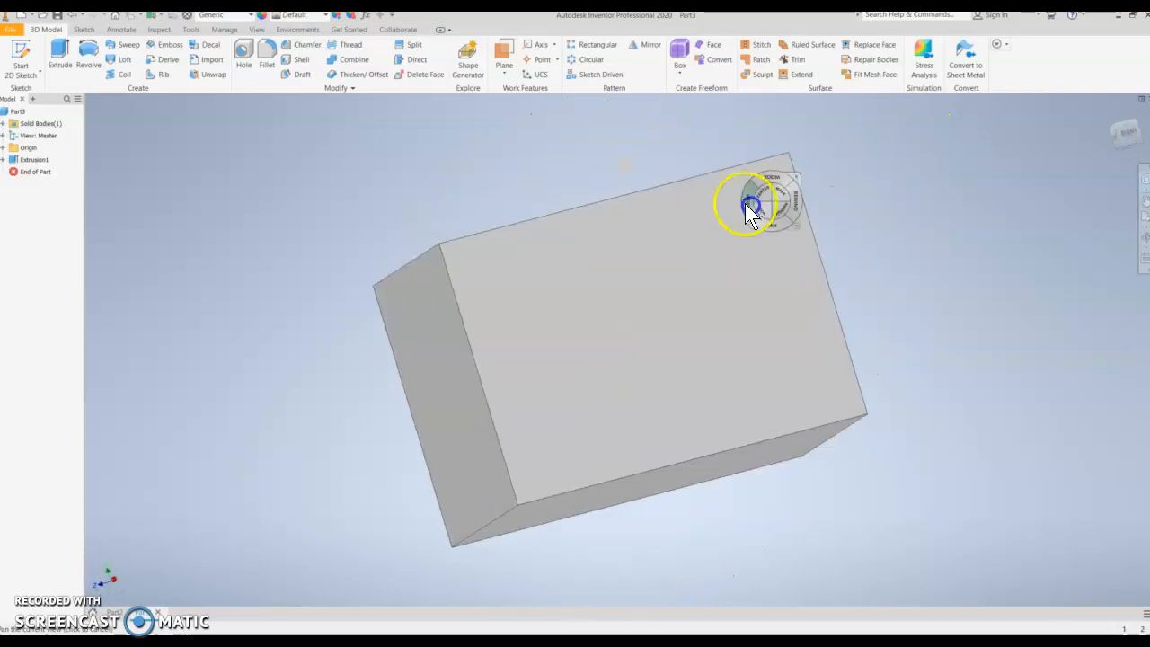
click(1035, 229)
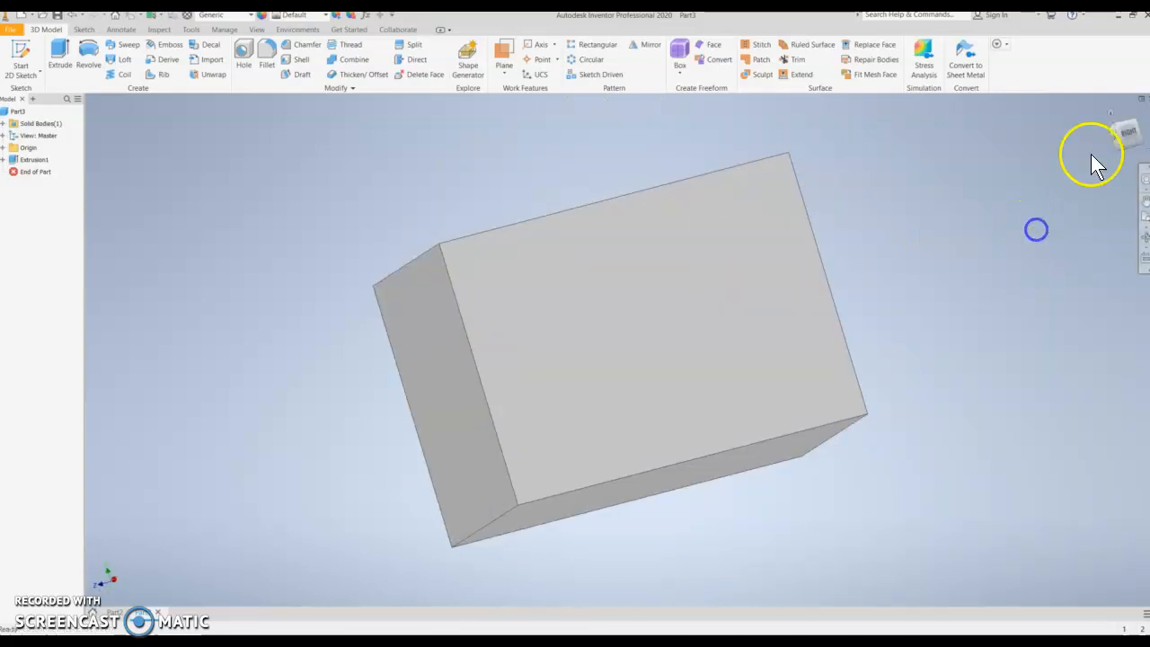
click(1112, 114)
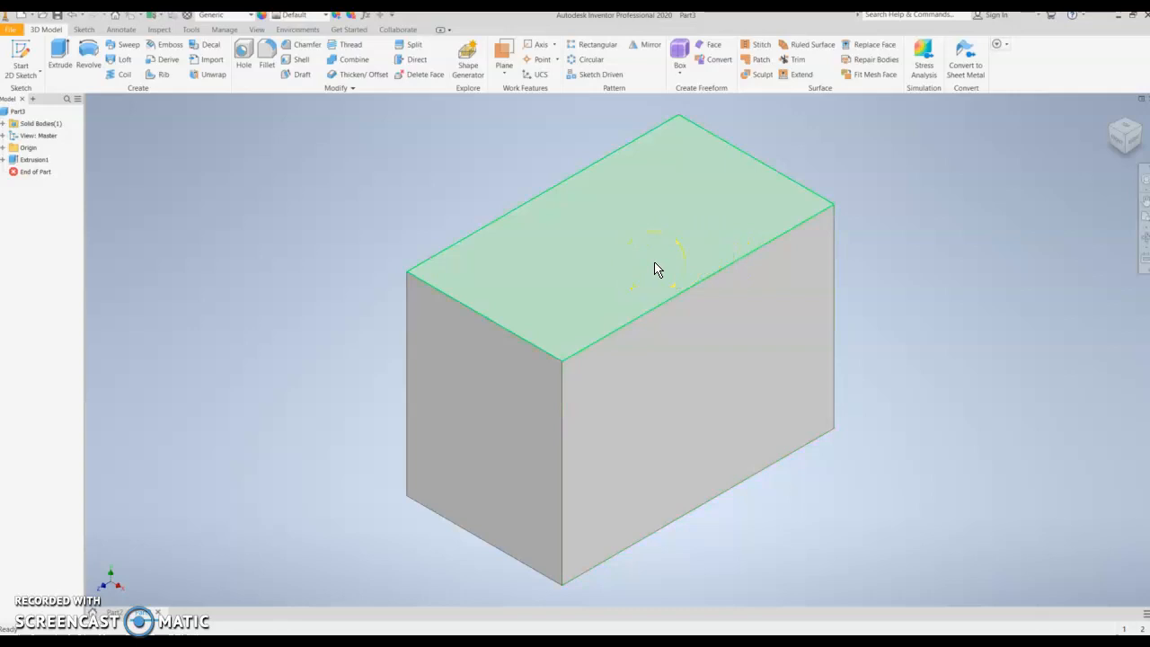
scroll(653, 259, down, 5)
scroll(653, 258, up, 8)
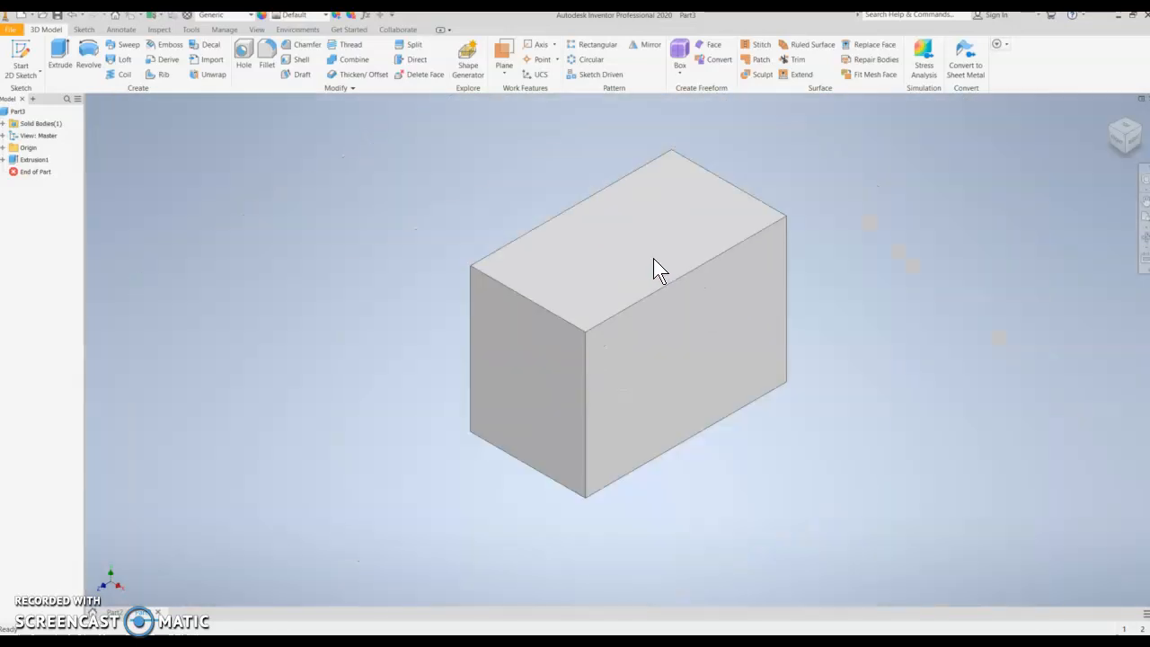
scroll(654, 270, down, 5)
scroll(654, 270, up, 6)
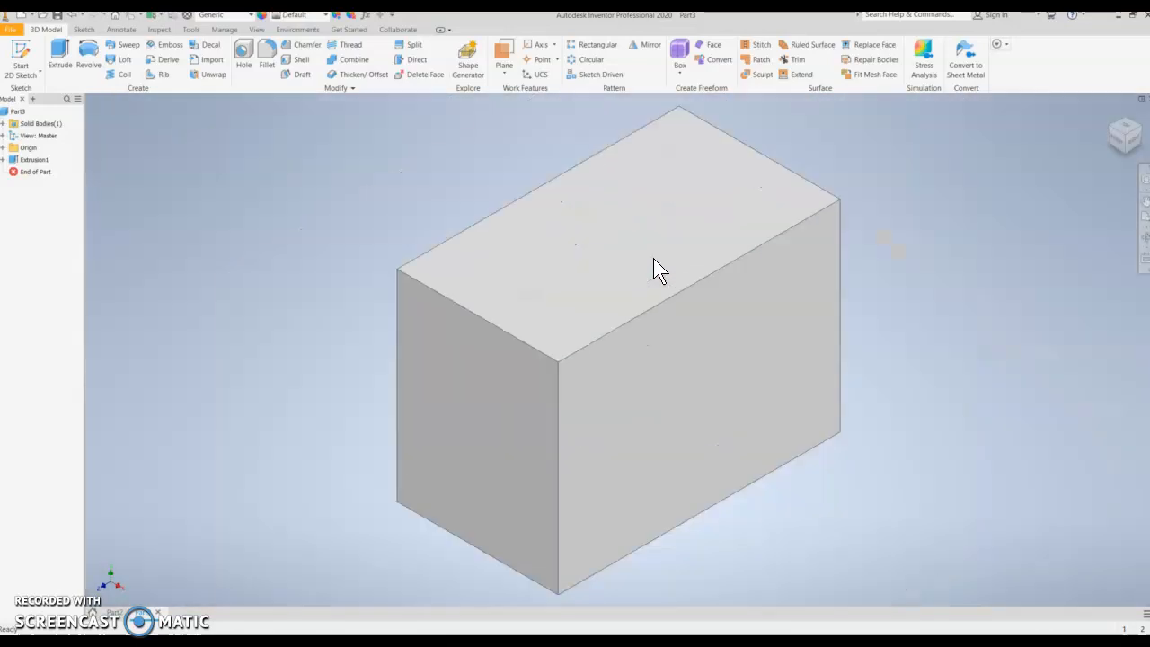
scroll(653, 259, down, 5)
scroll(653, 259, up, 2)
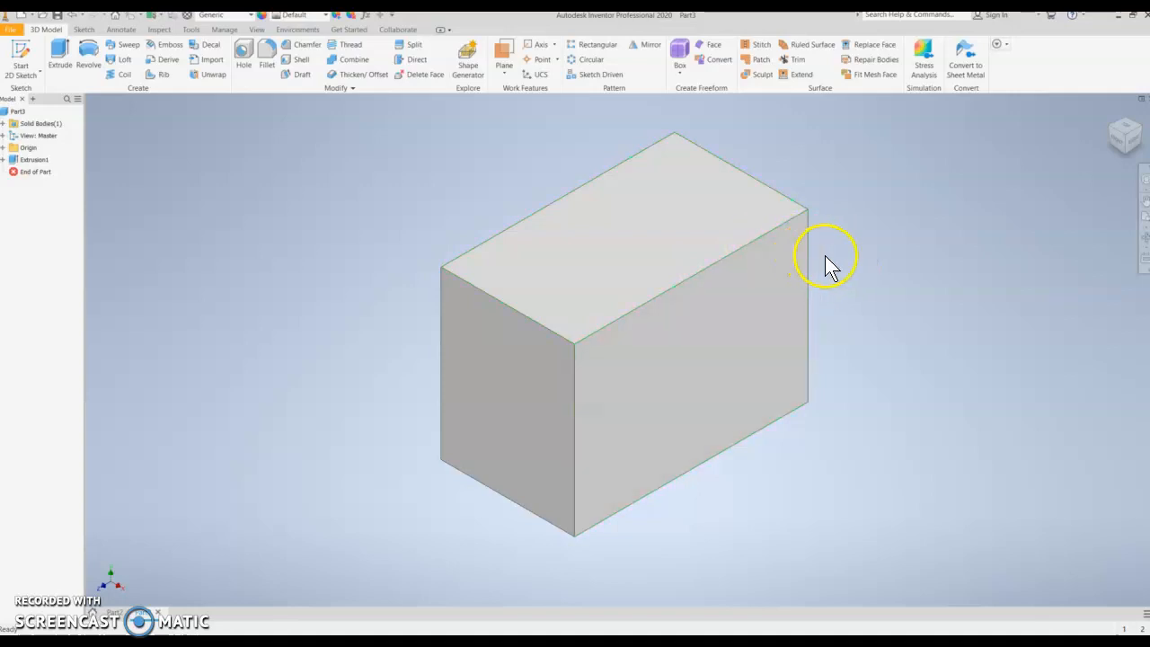
- Start a new 2D sketch on the block's narrow end face
mouse_move(827, 254)
shift+middle_down()
mouse_move(764, 262)
mouse_move(729, 285)
mouse_move(717, 332)
mouse_move(850, 195)
mouse_move(791, 285)
mouse_move(808, 238)
mouse_move(819, 257)
mouse_move(791, 272)
mouse_move(819, 260)
mouse_move(804, 276)
mouse_move(814, 272)
shift+middle_up()
click(791, 280)
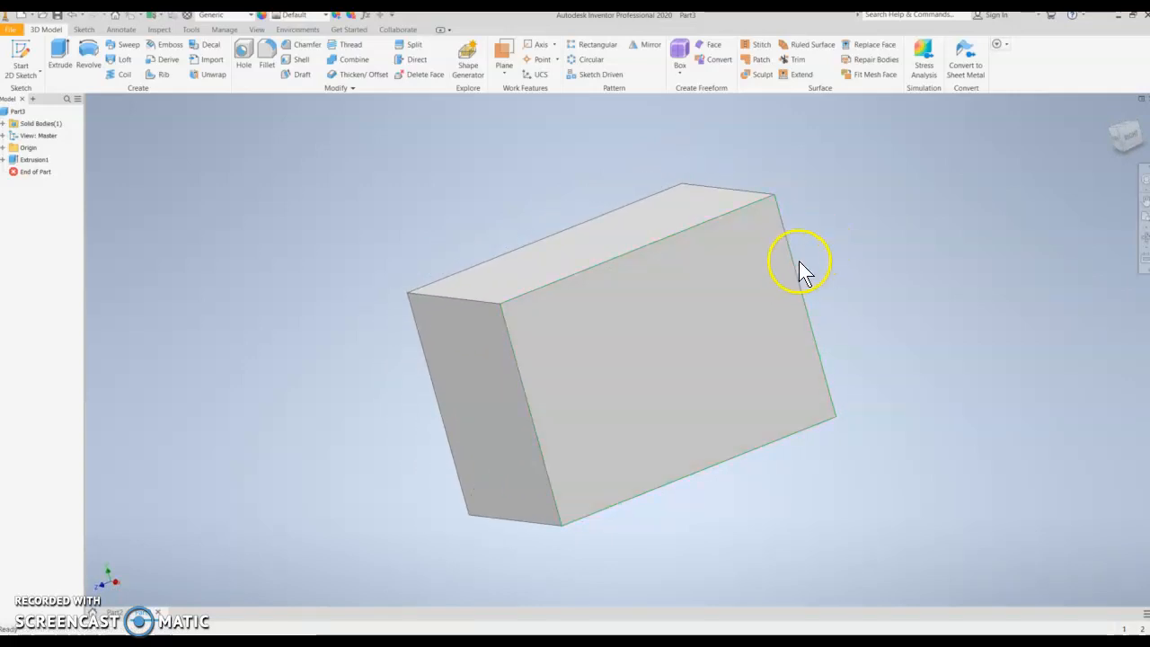
scroll(726, 282, down, 2)
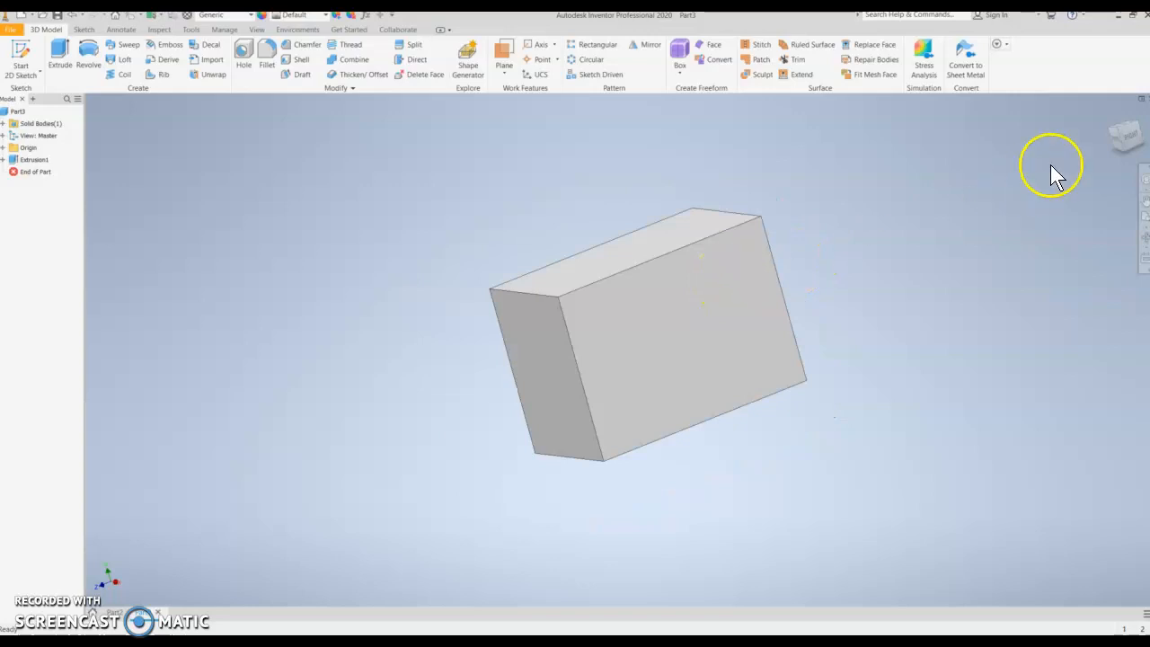
click(1110, 115)
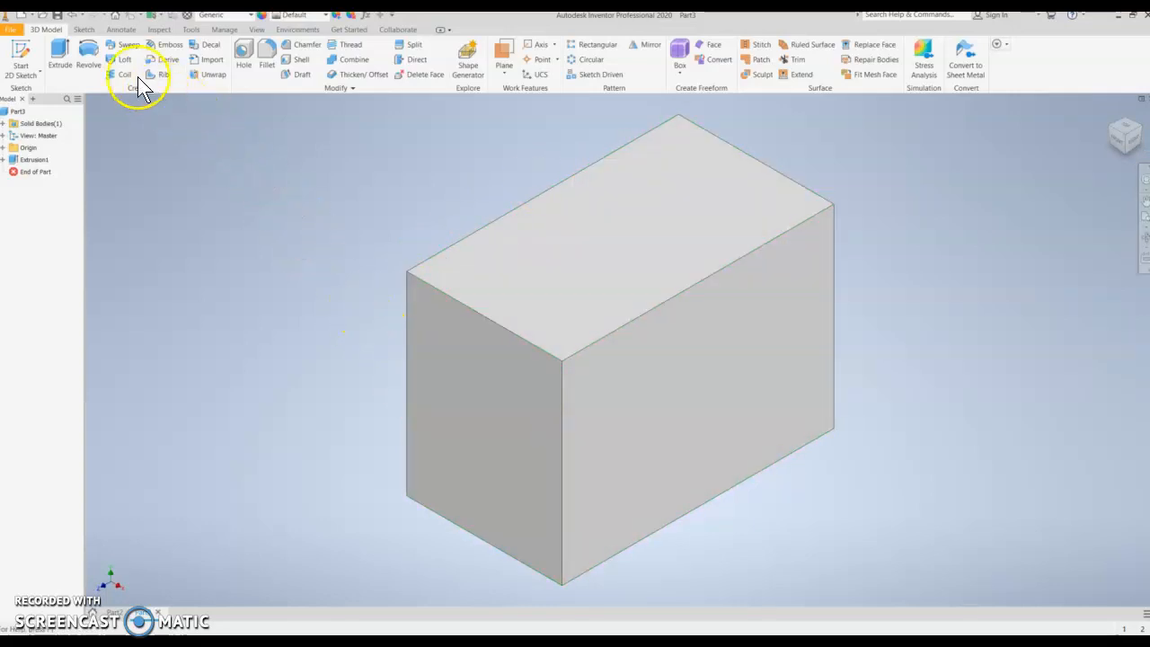
click(22, 54)
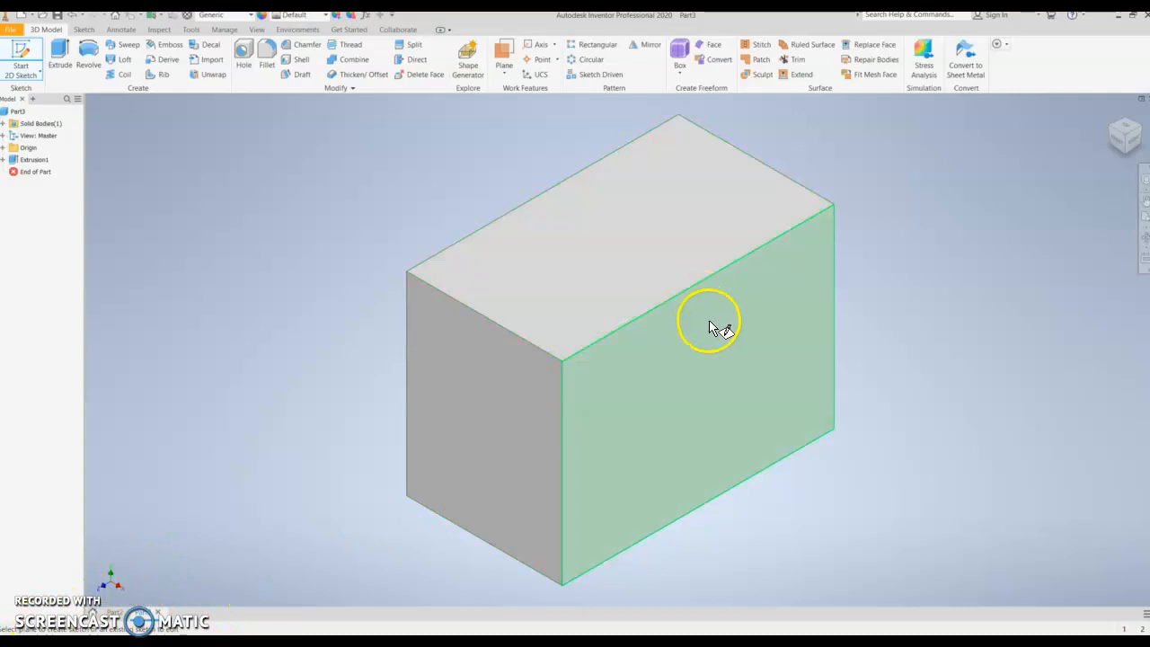
click(495, 392)
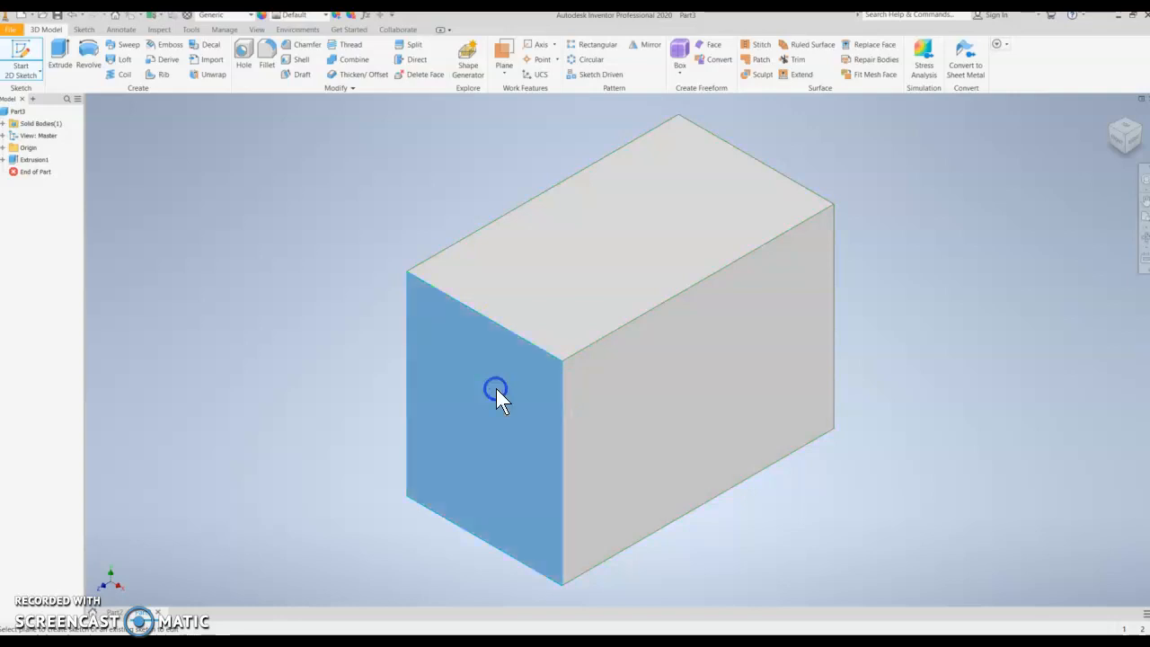
middle_drag(672, 271, 653, 399)
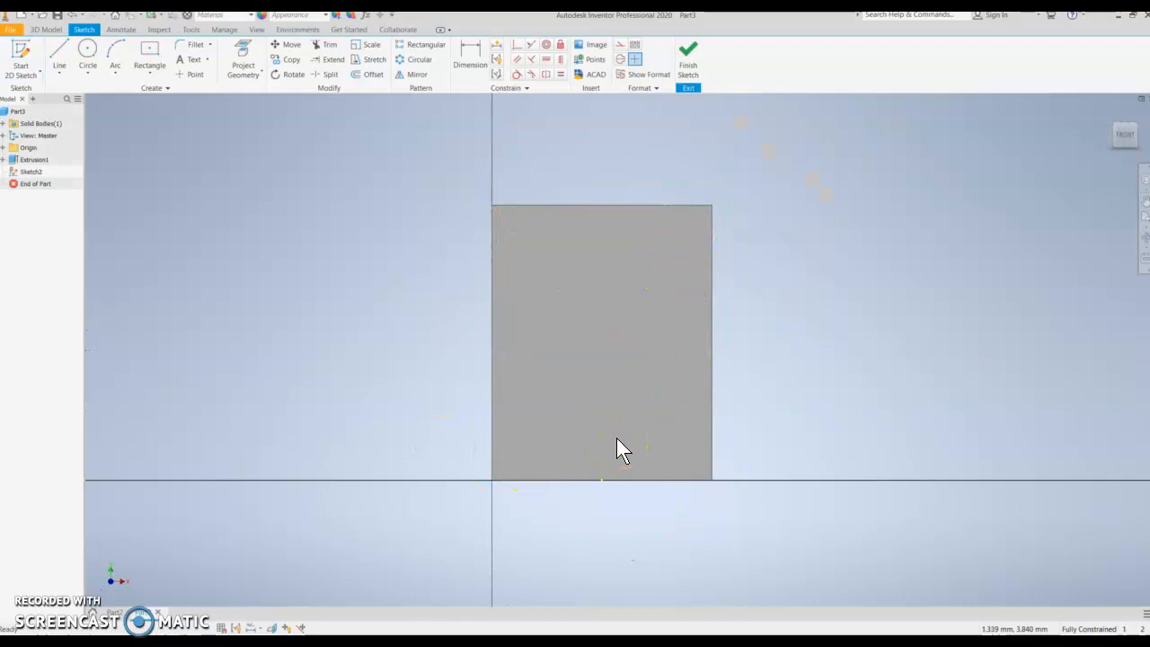
click(556, 393)
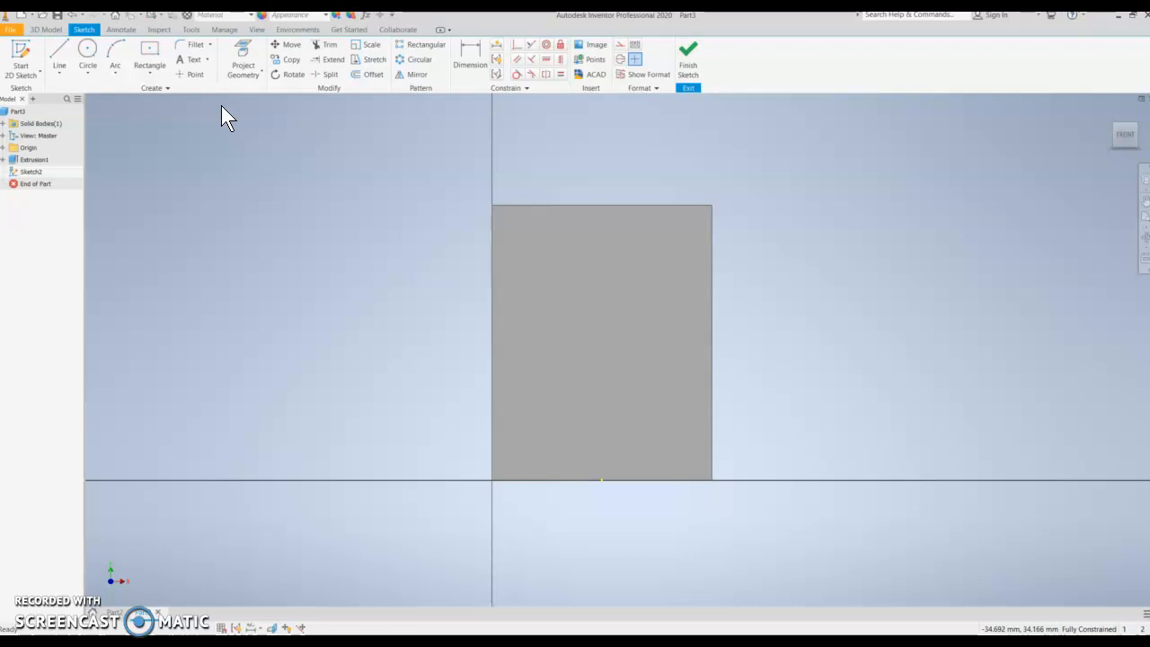
- Draw two construction lines diagonally corner to corner across the end face's rectangle
click(621, 46)
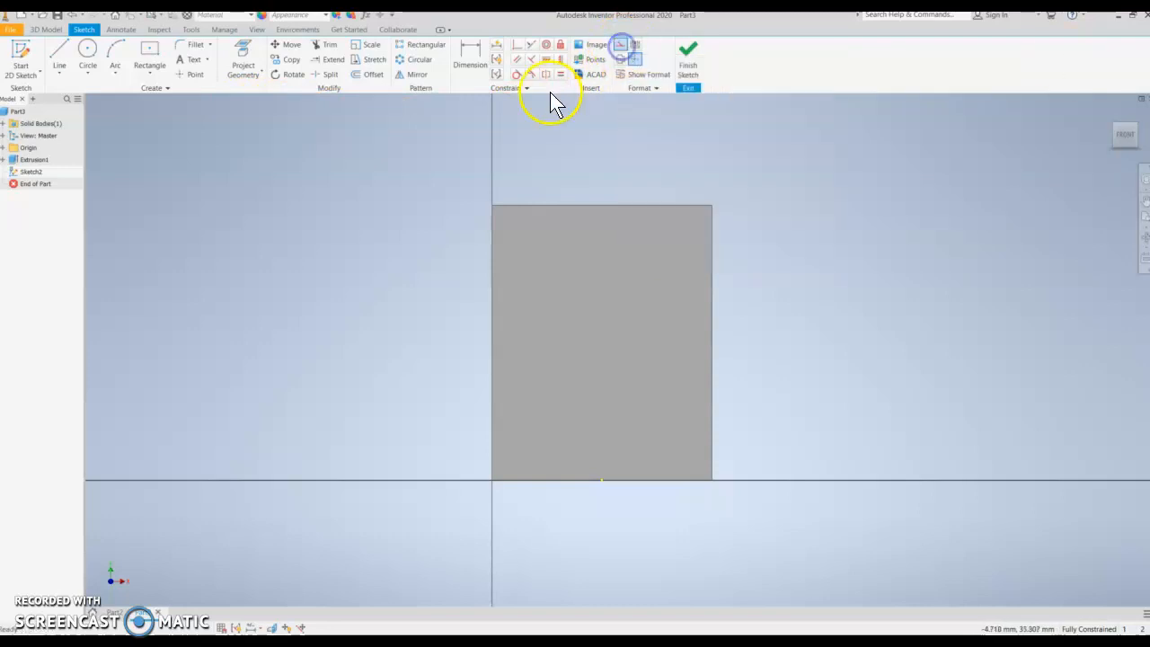
click(57, 56)
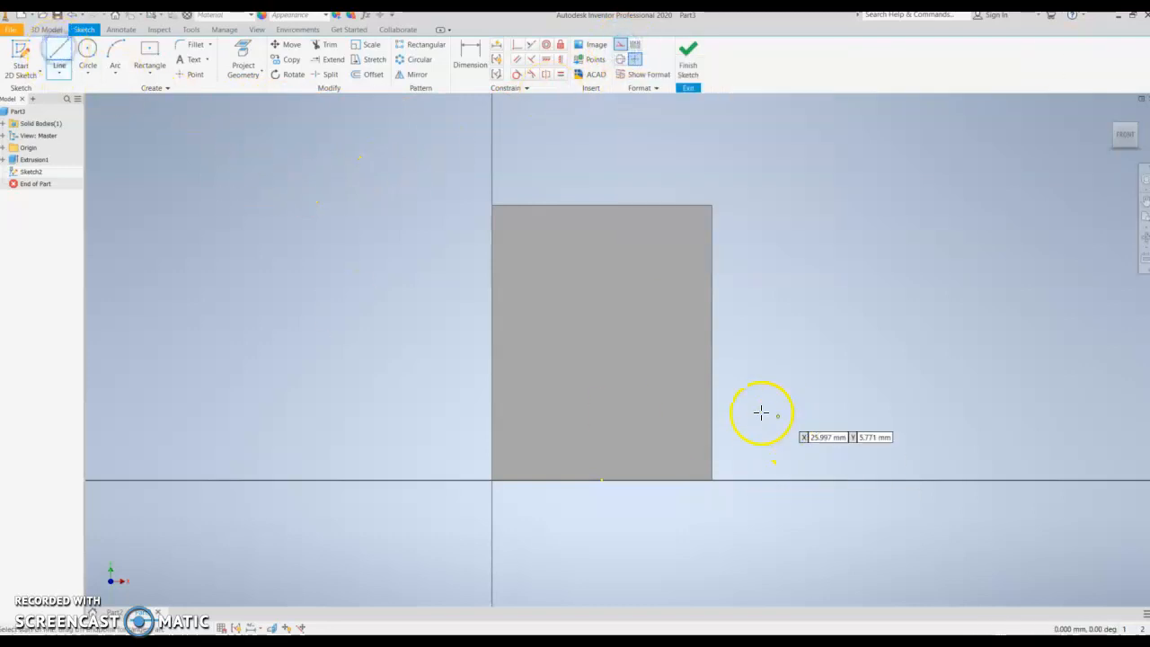
click(493, 206)
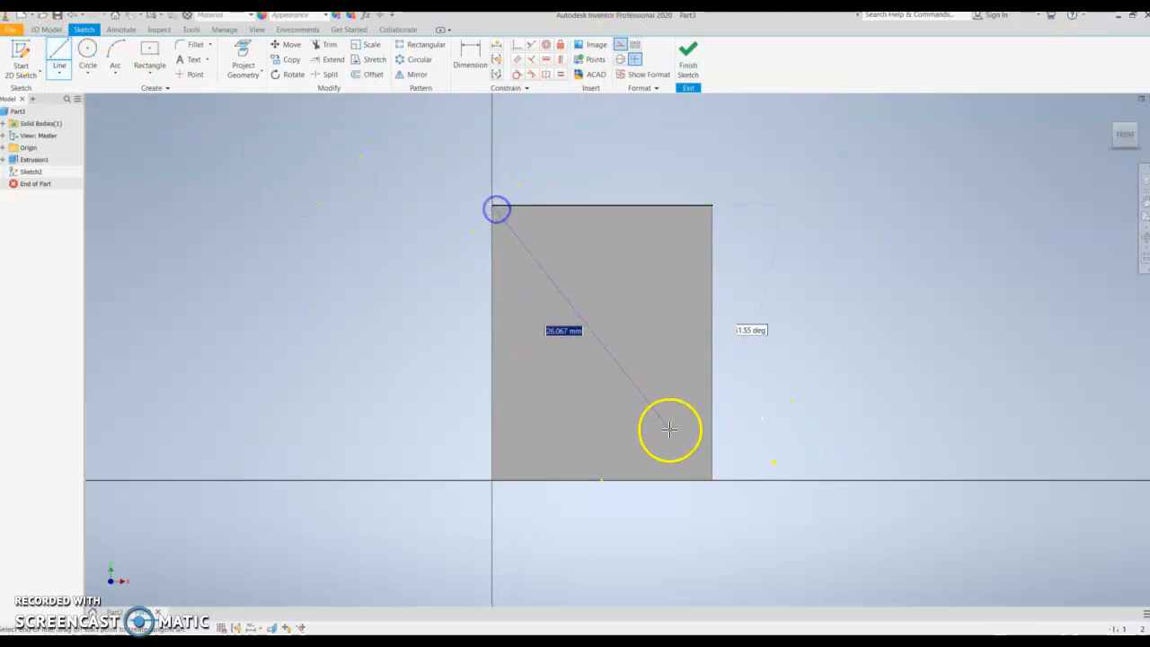
click(712, 480)
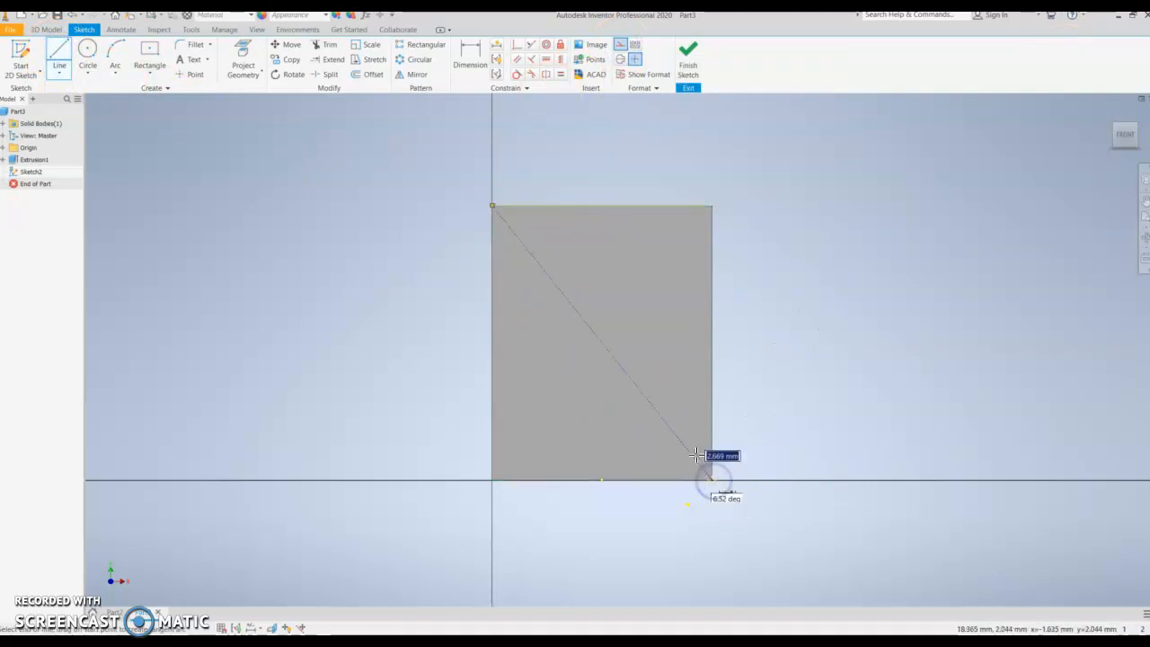
key(Escape)
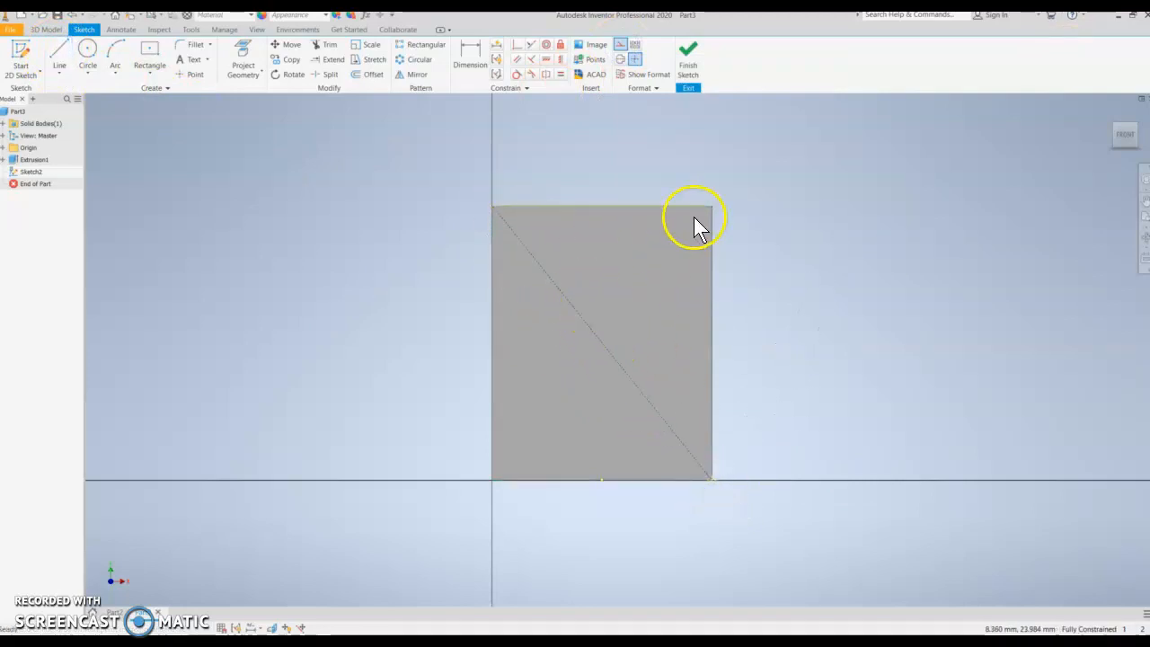
click(59, 59)
click(711, 207)
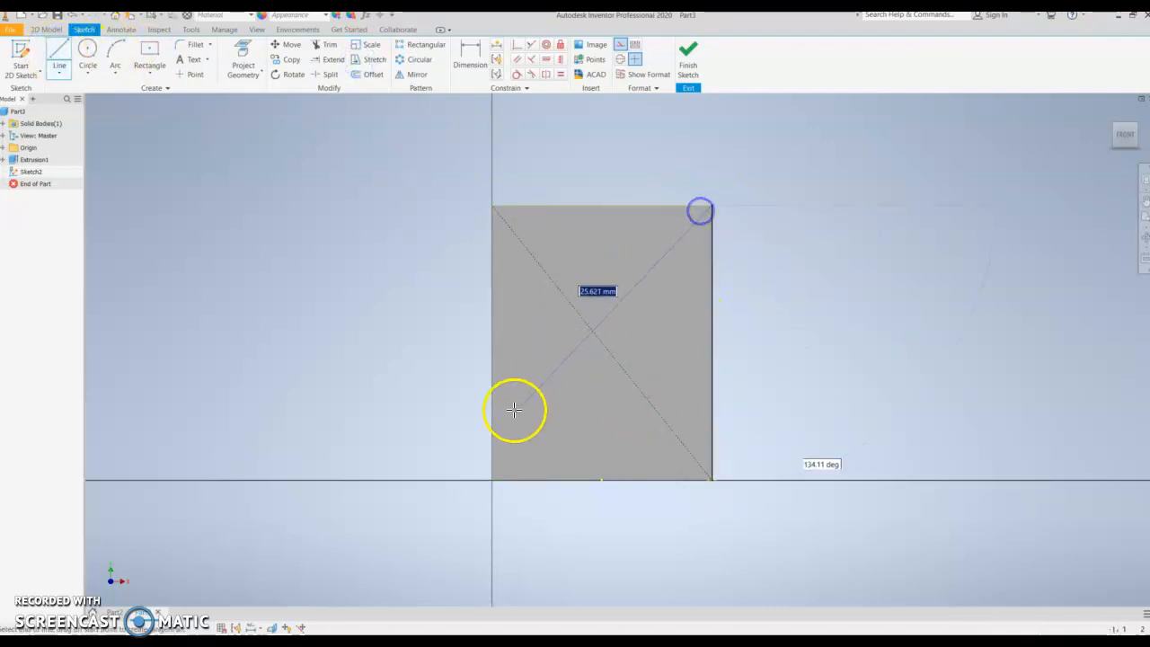
click(493, 481)
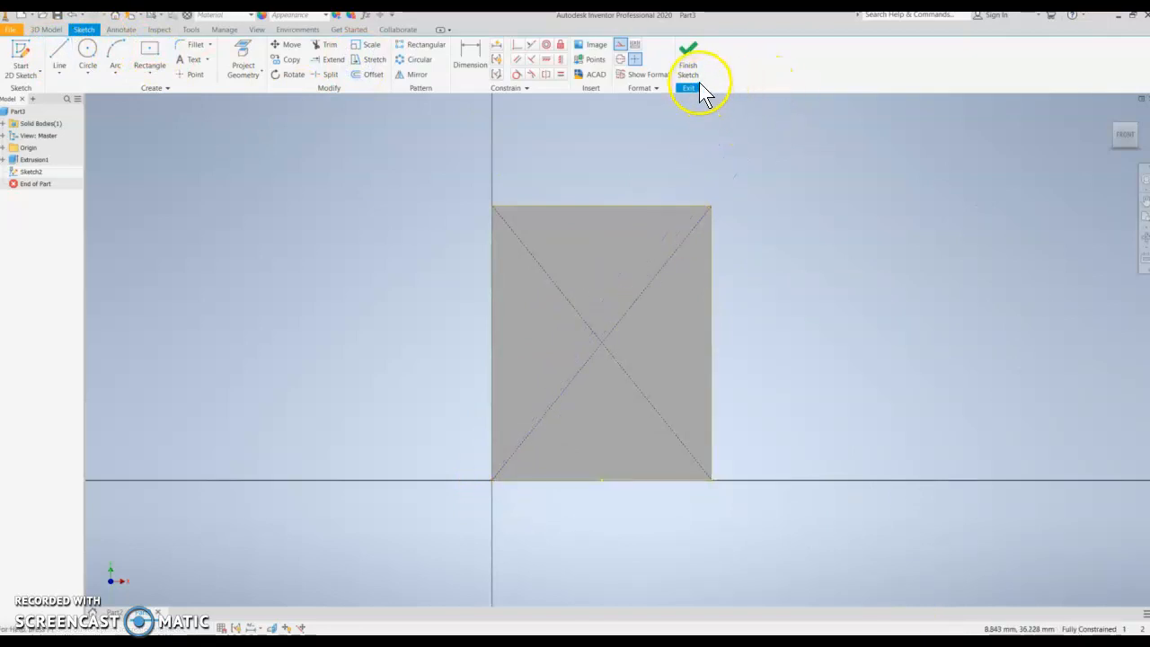
click(622, 45)
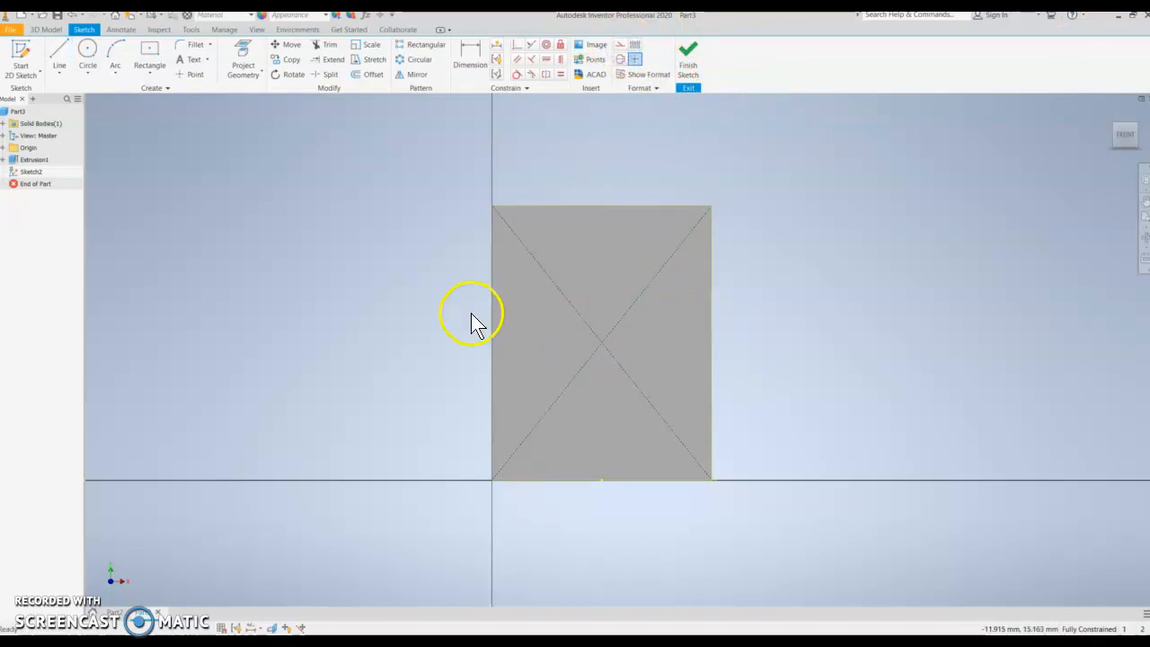
- Draw a 5 mm square two-point center rectangle at the diagonals' intersection and finish the sketch
click(157, 71)
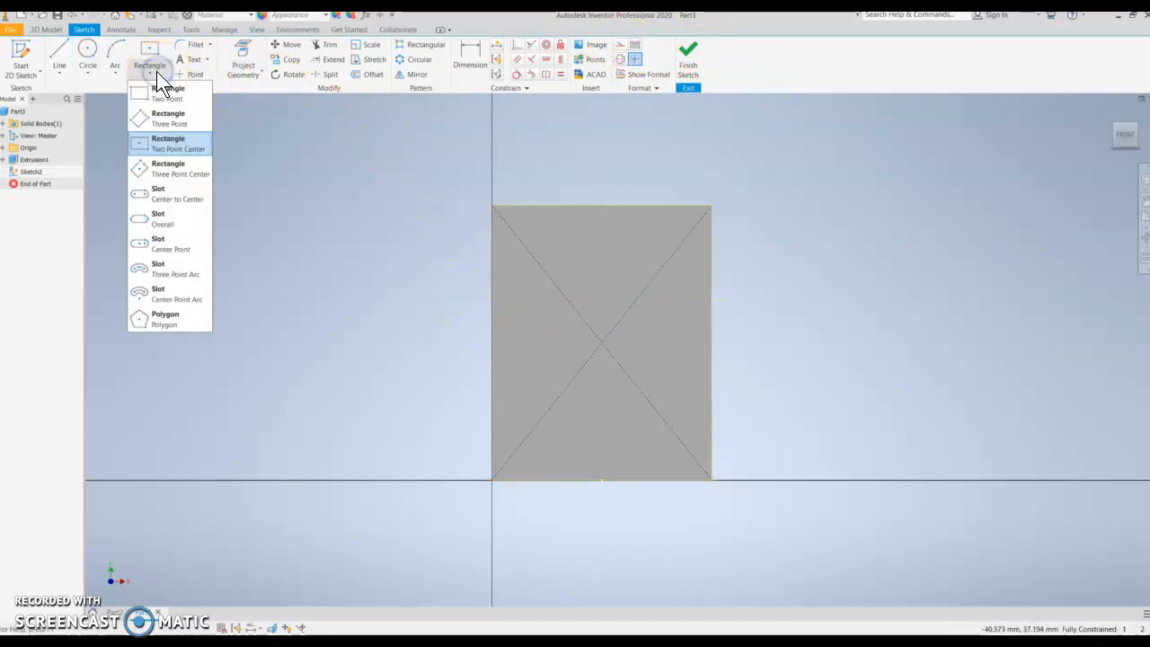
click(159, 144)
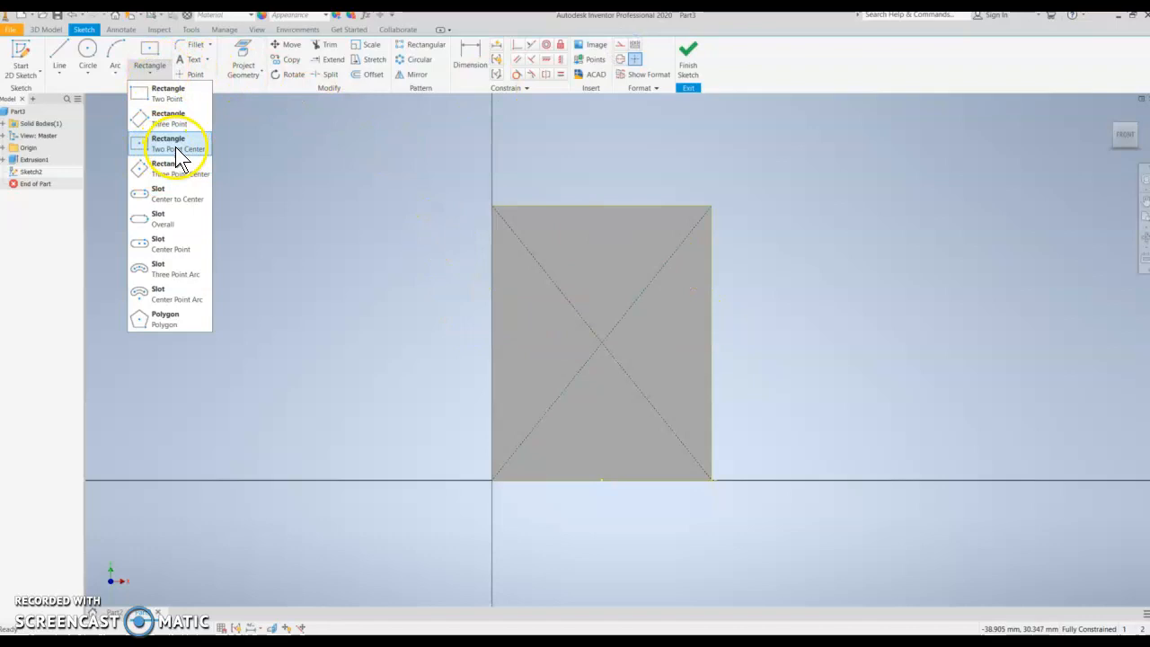
click(169, 144)
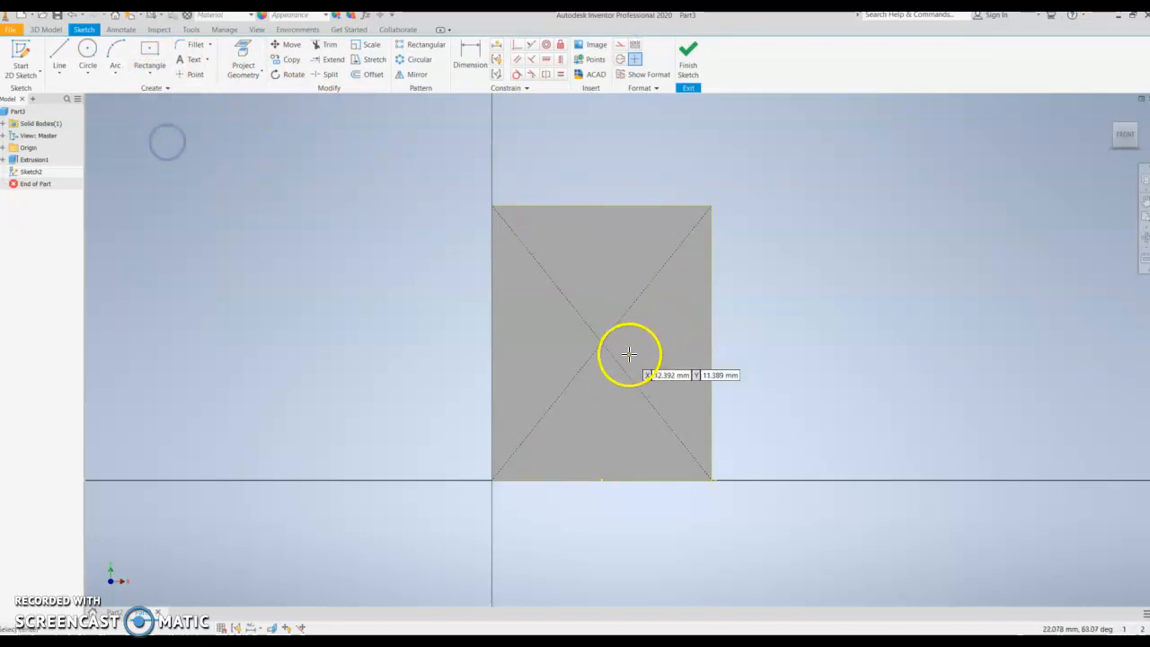
click(604, 342)
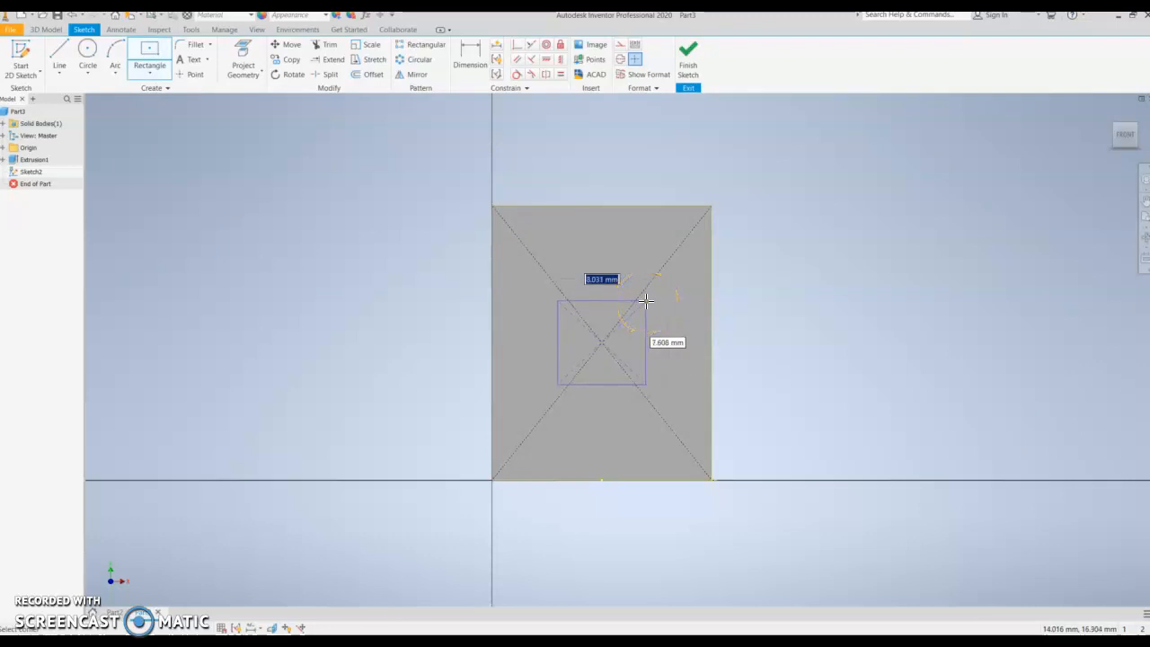
key(Tab)
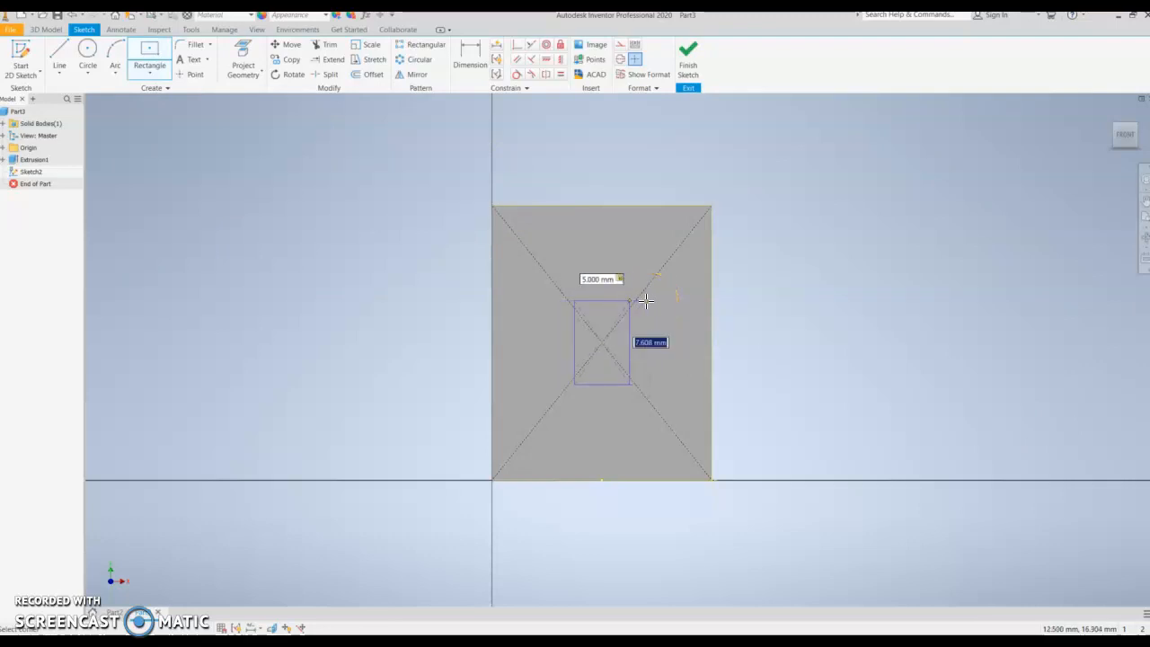
key(Return)
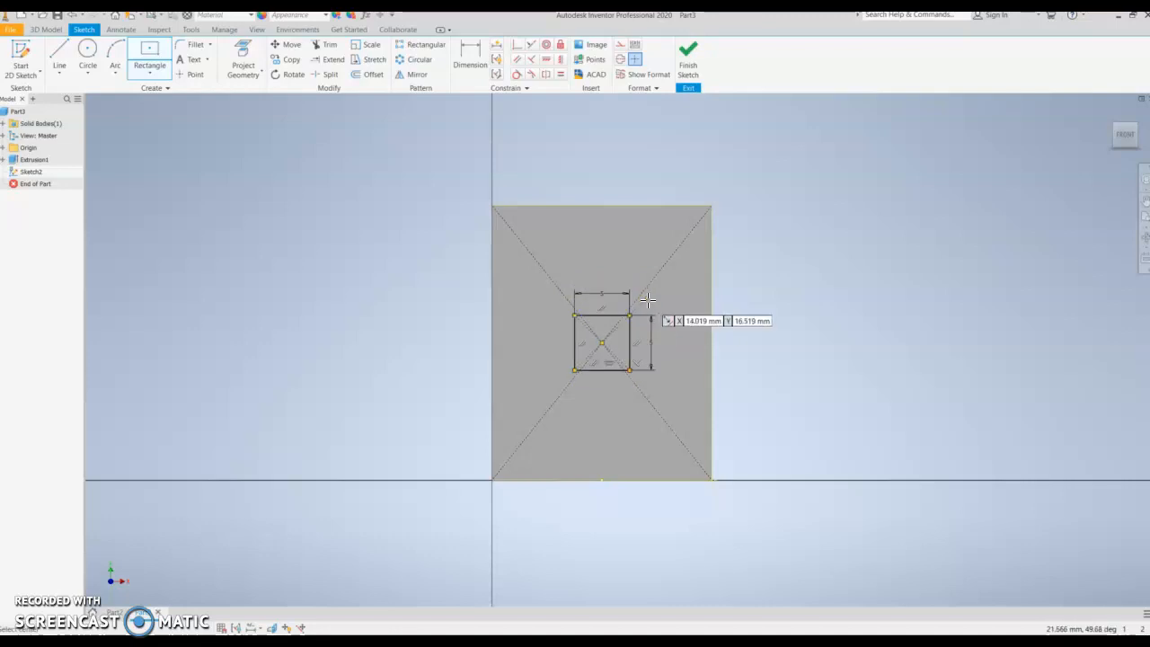
click(689, 59)
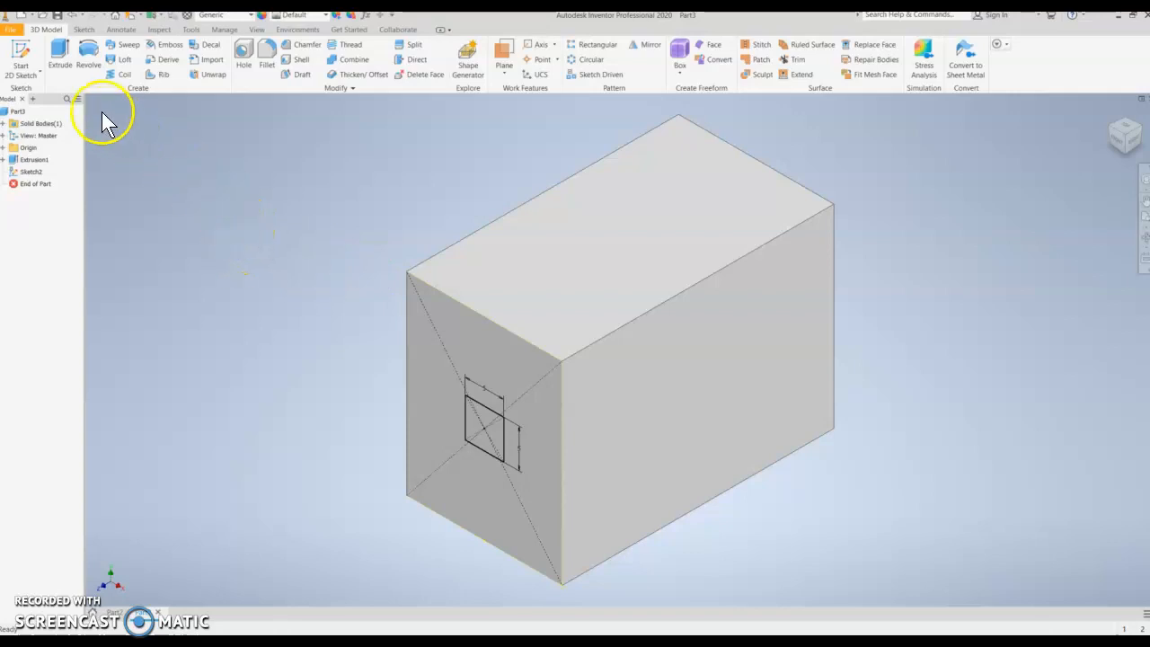
- Extrude the square profile 5 mm outward from the end face
click(58, 52)
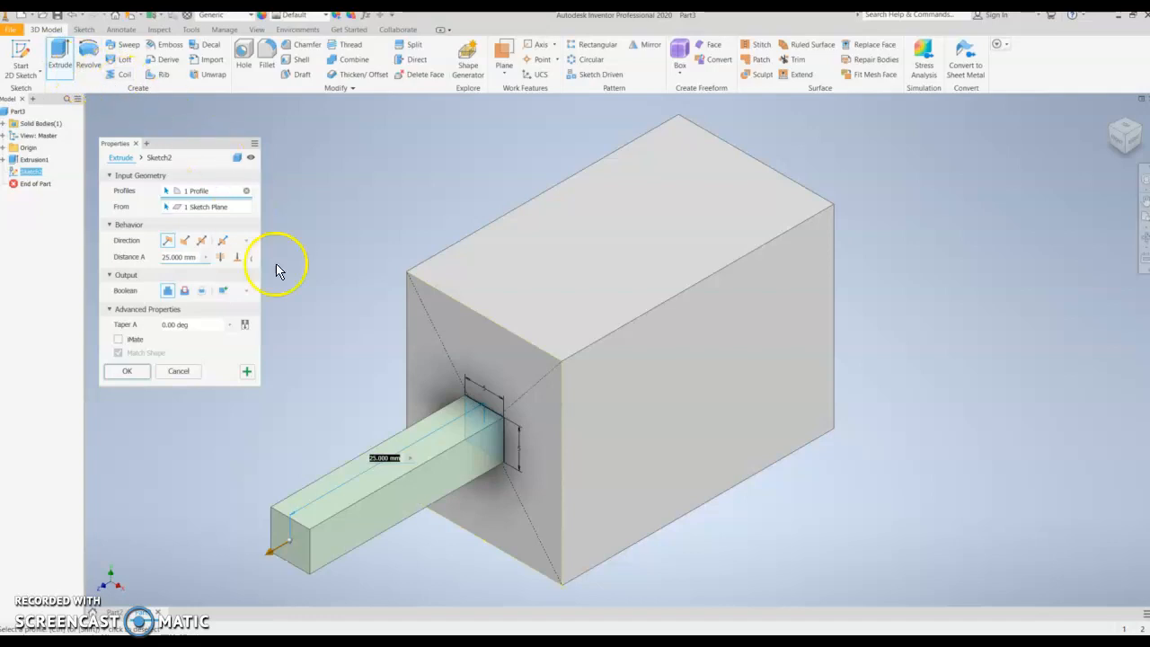
middle_drag(357, 327, 365, 279)
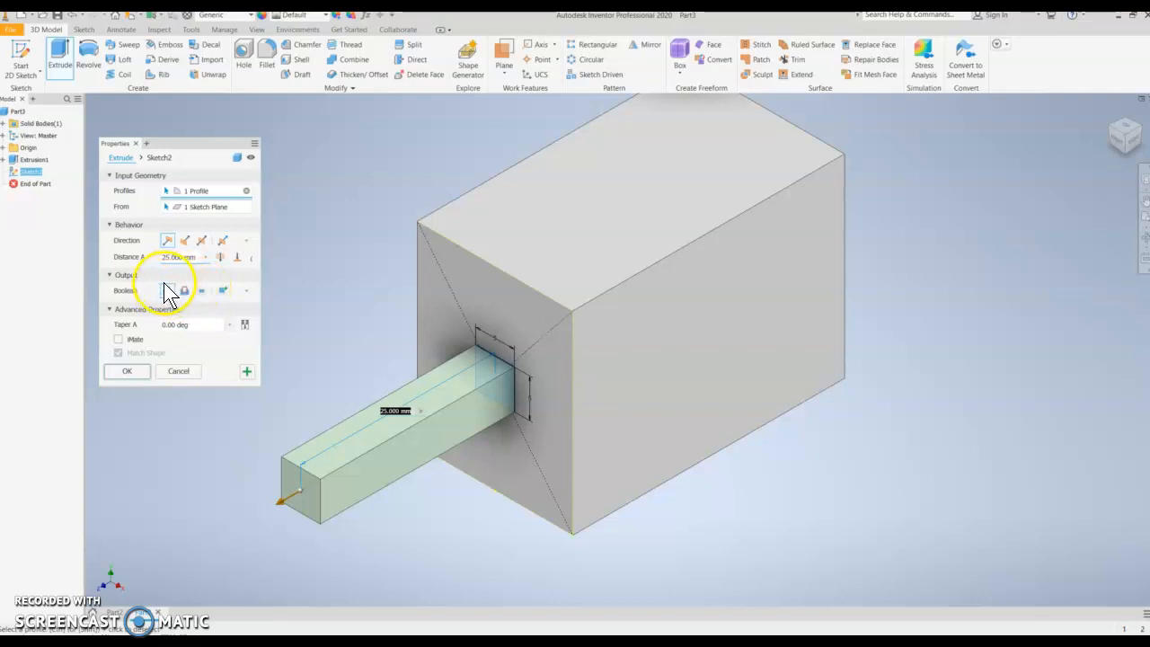
click(194, 257)
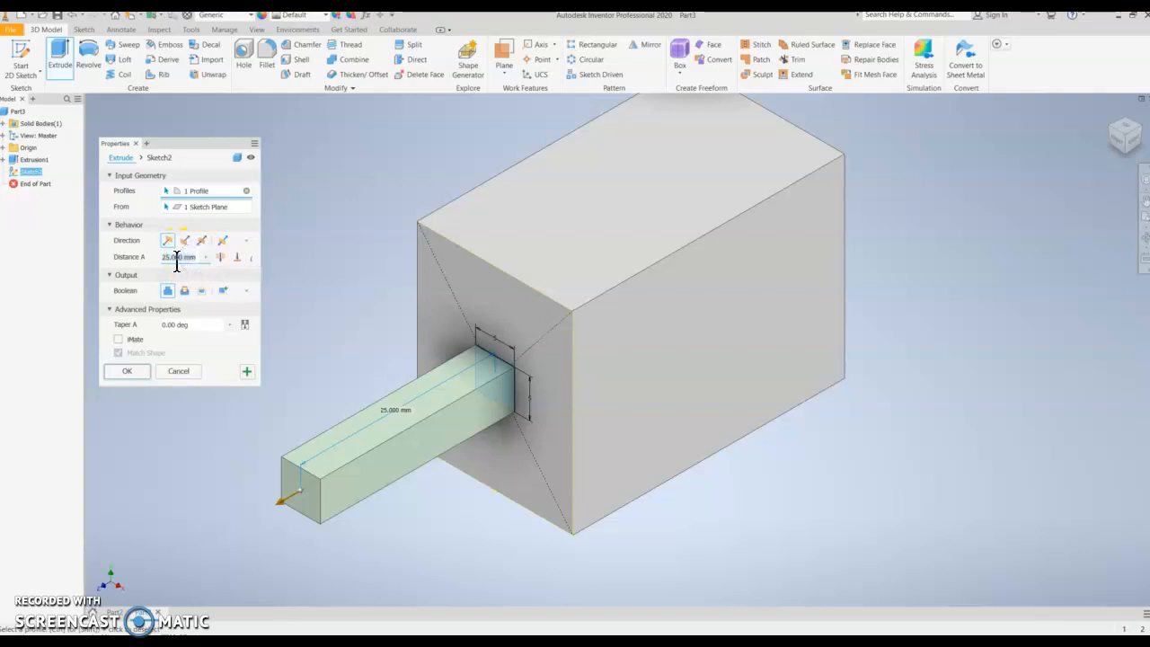
text(5)
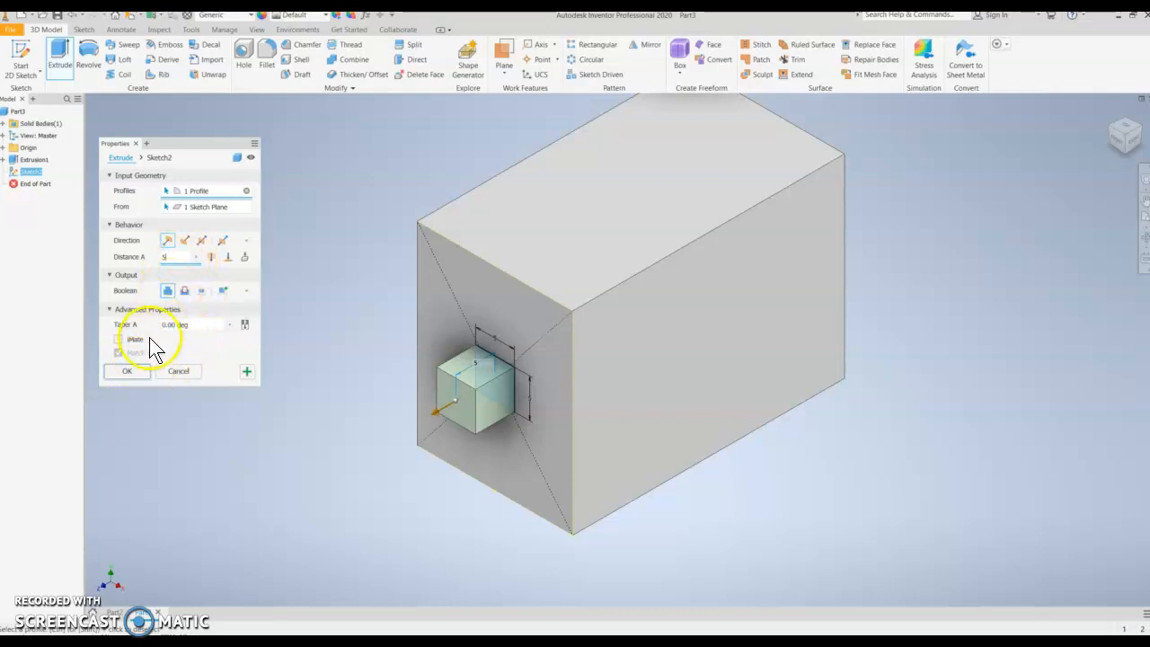
click(132, 371)
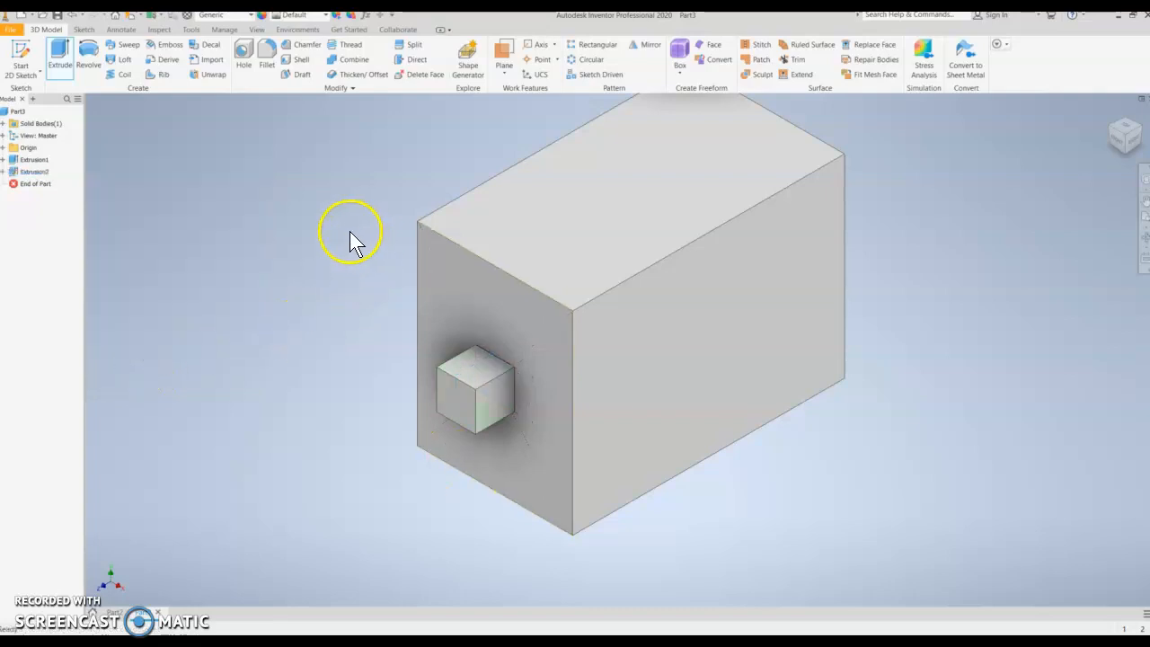
- Start a new 2D sketch on the block's top face
middle_drag(349, 231, 293, 252)
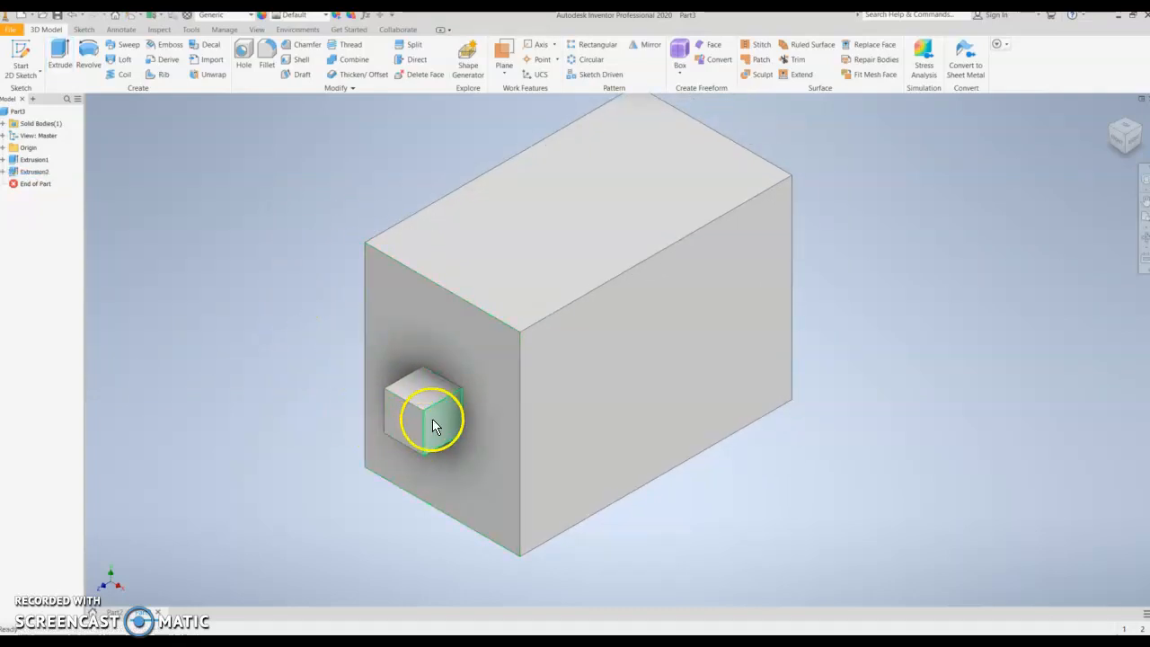
middle_drag(326, 184, 290, 228)
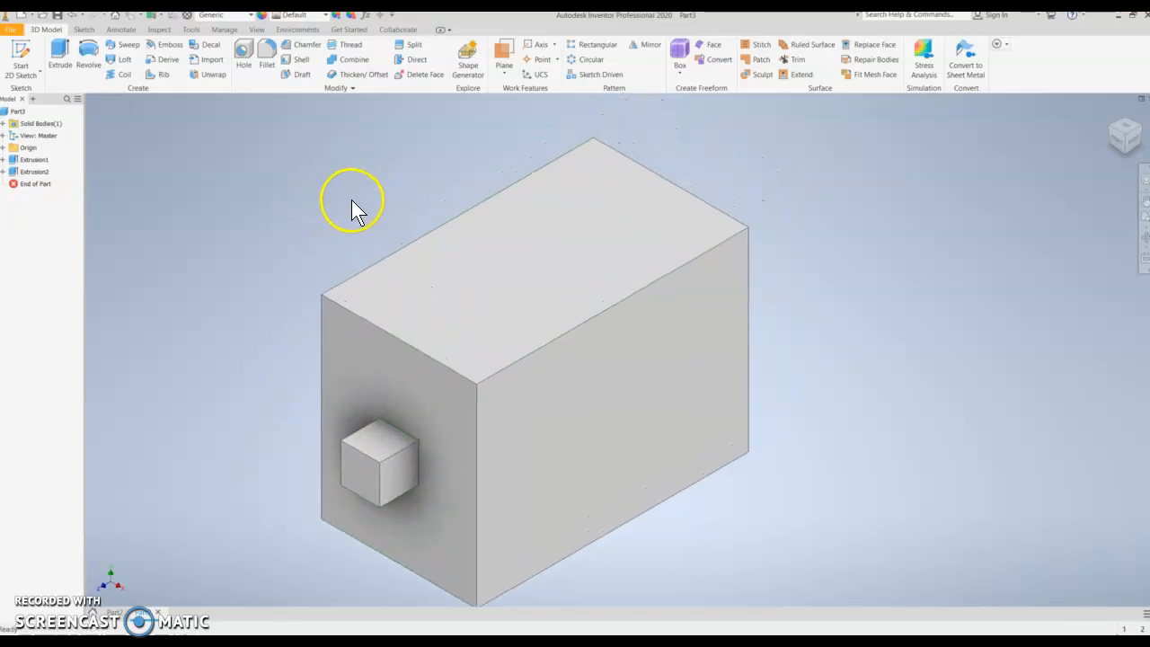
click(20, 52)
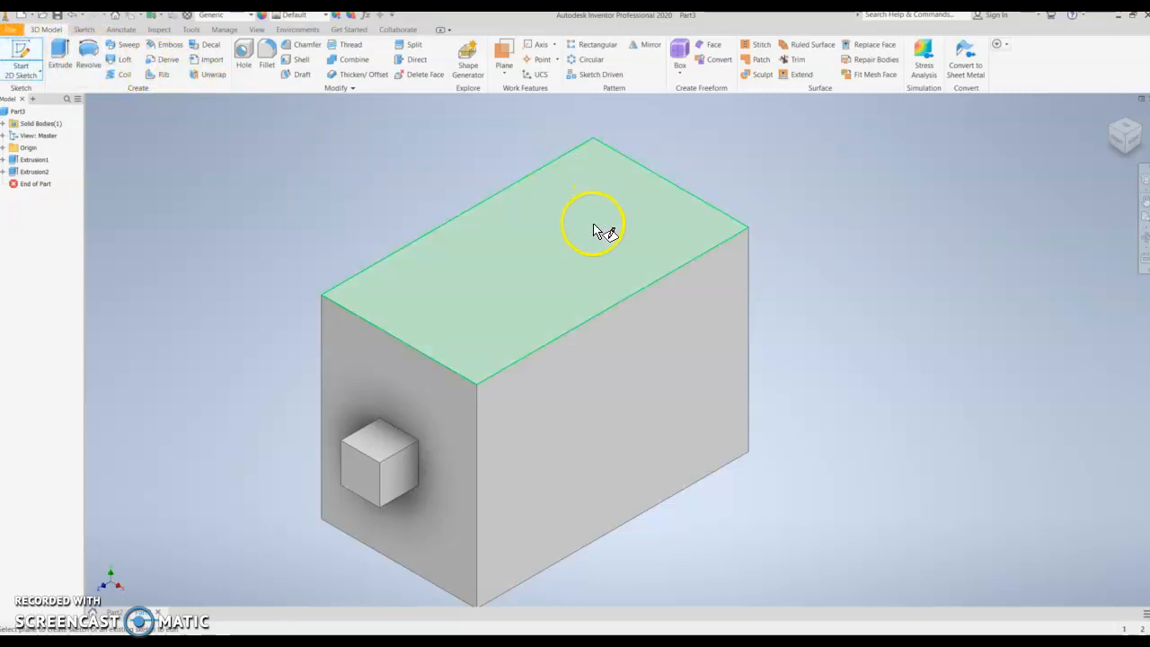
click(552, 265)
middle_drag(784, 160, 775, 200)
key(Escape)
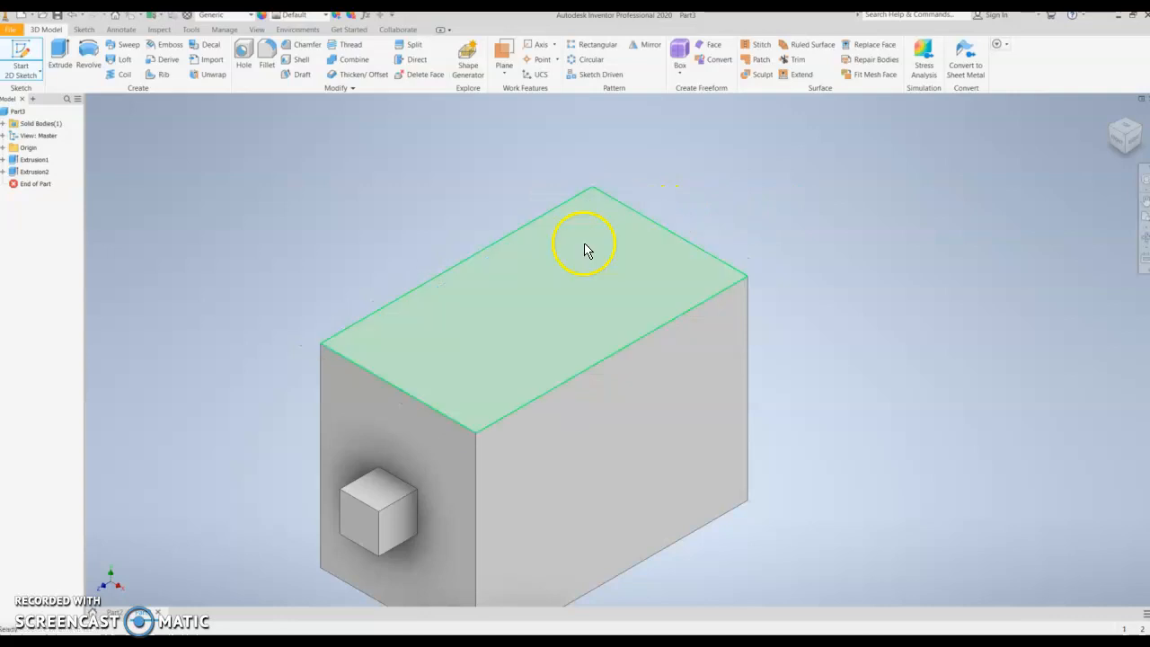
click(23, 65)
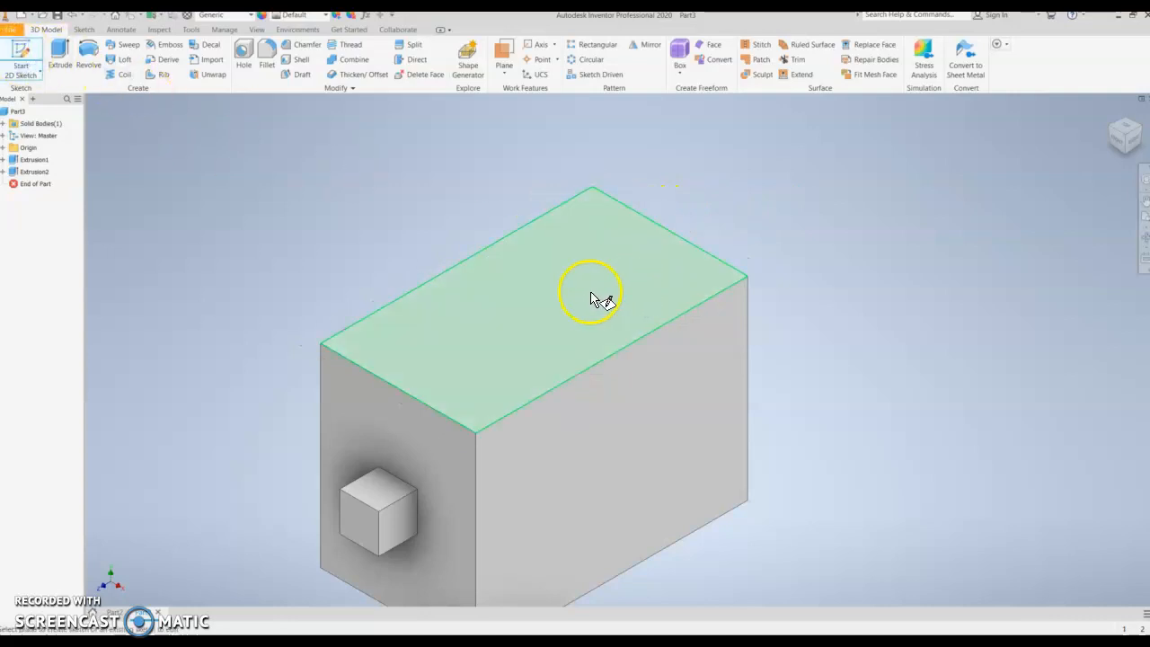
click(592, 295)
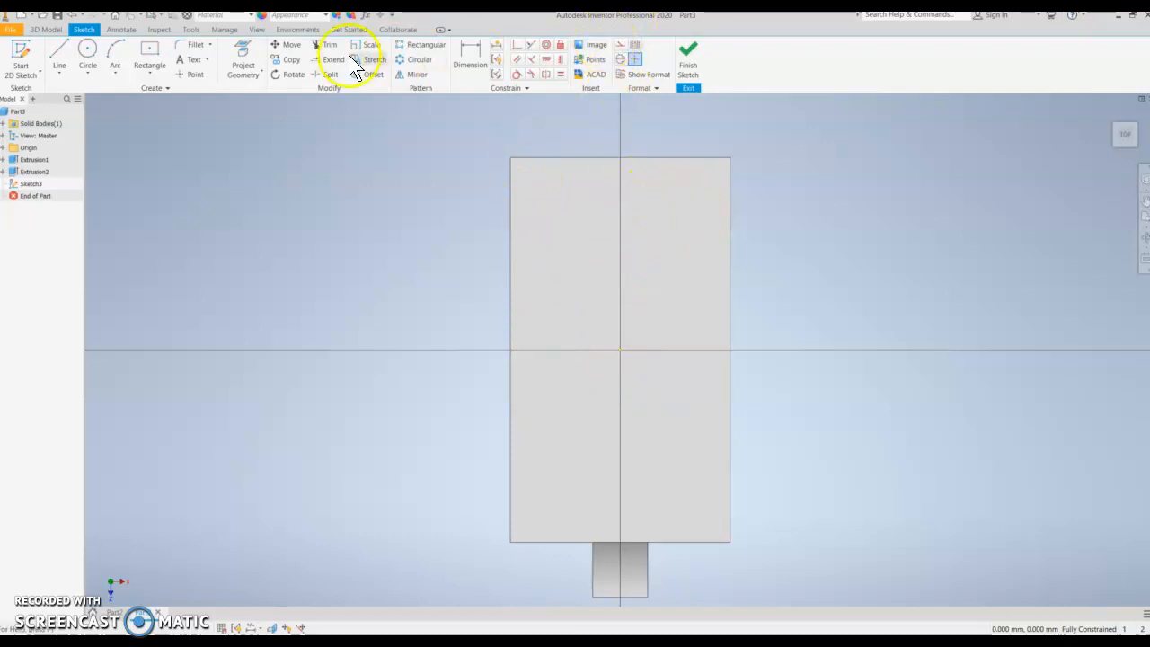
- Draw a 10 mm diameter circle centered on the top-face sketch origin
click(89, 50)
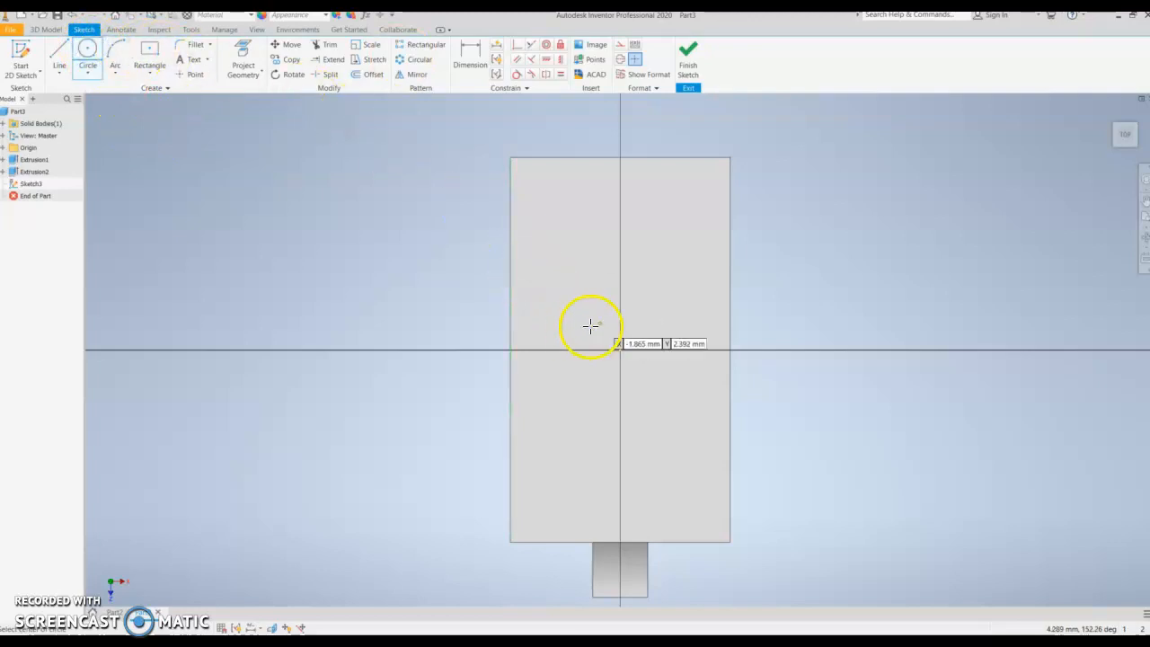
click(620, 349)
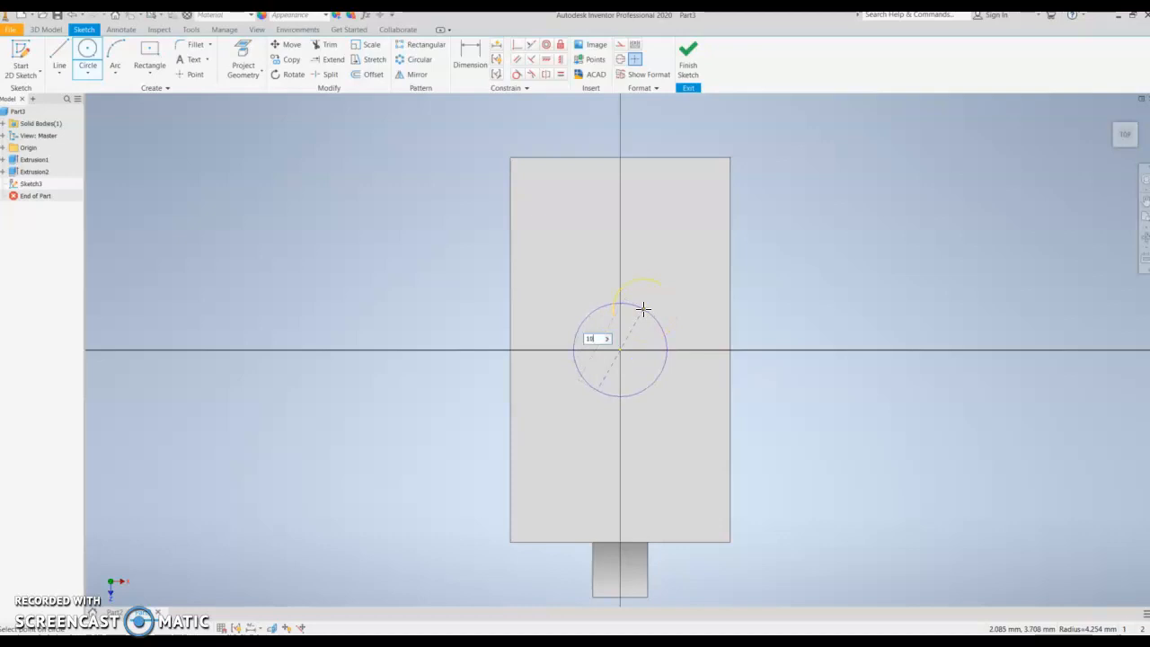
text(10)
key(Return)
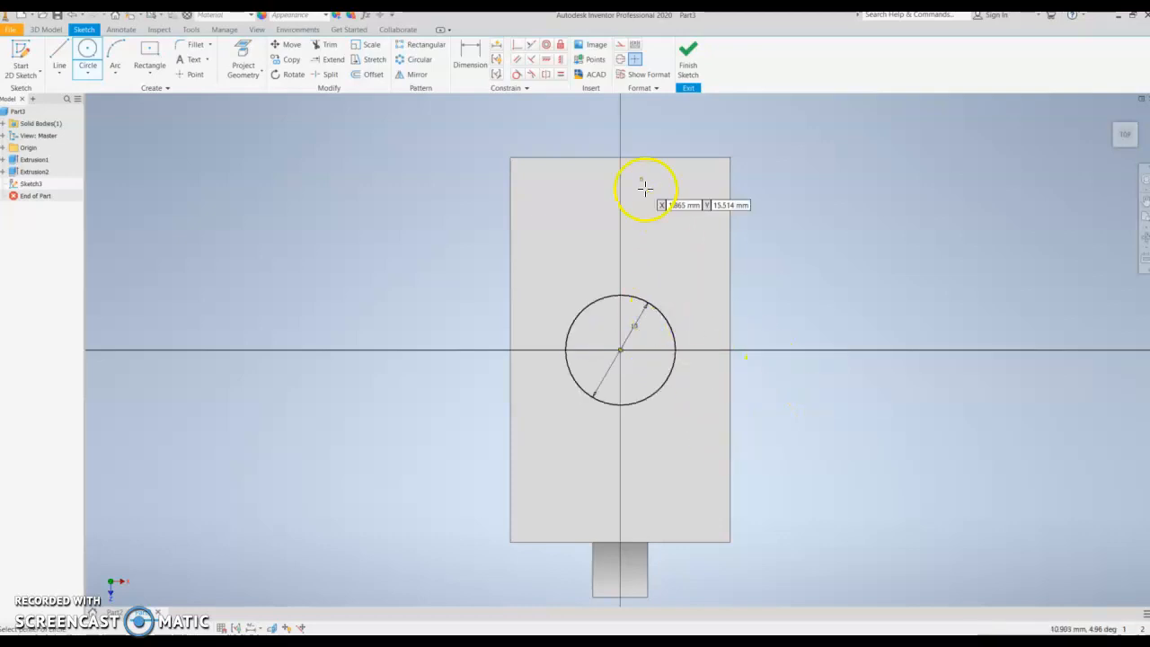
key(Escape)
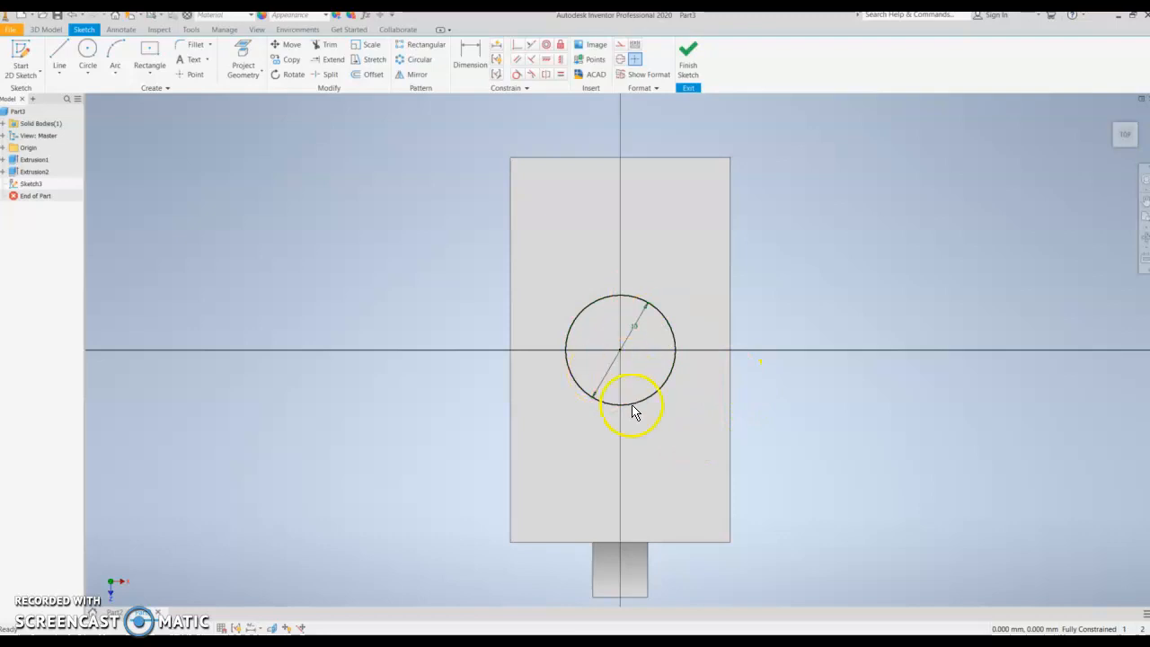
- Set the circle's diameter to 8 mm and finish the sketch
double_click(634, 329)
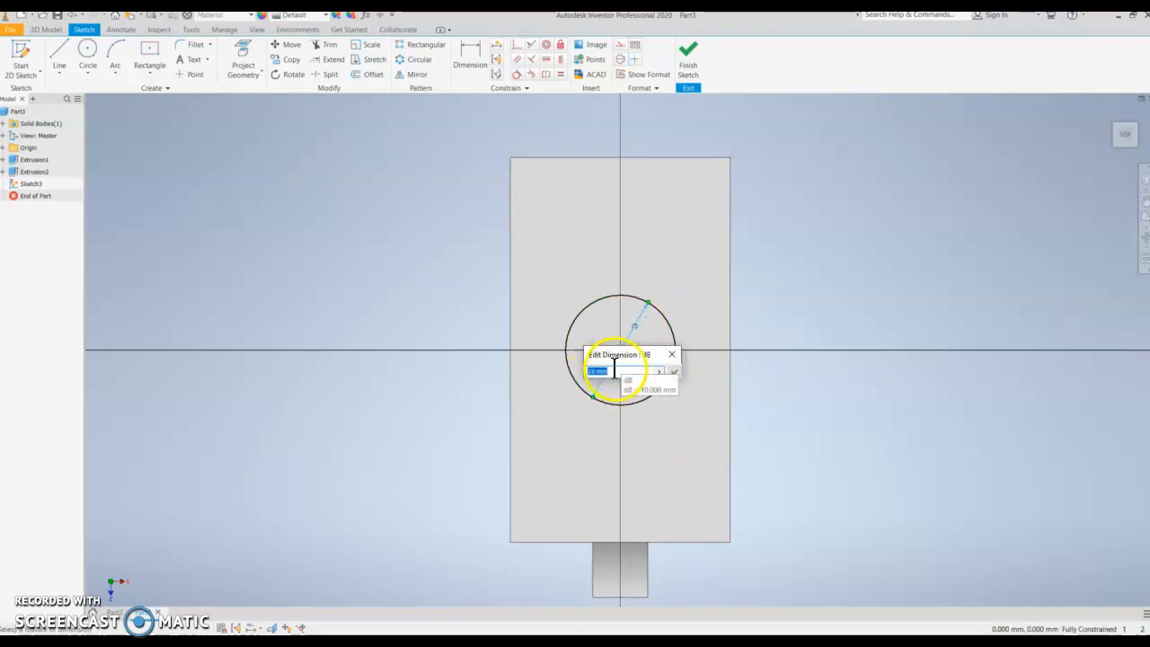
text(8)
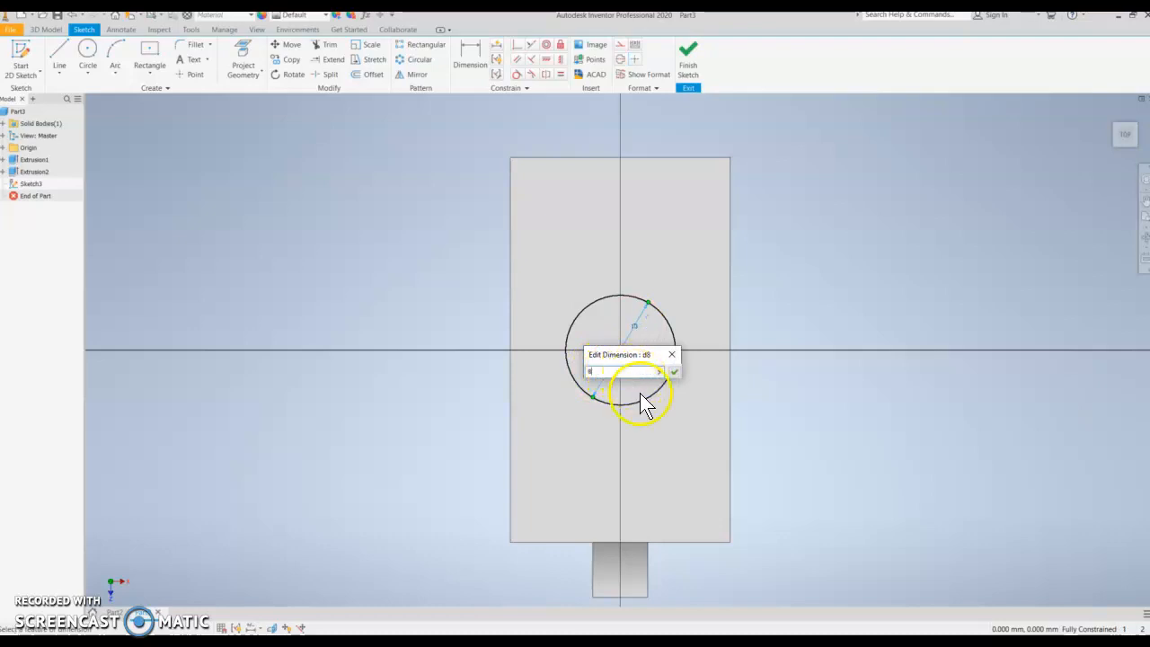
click(675, 372)
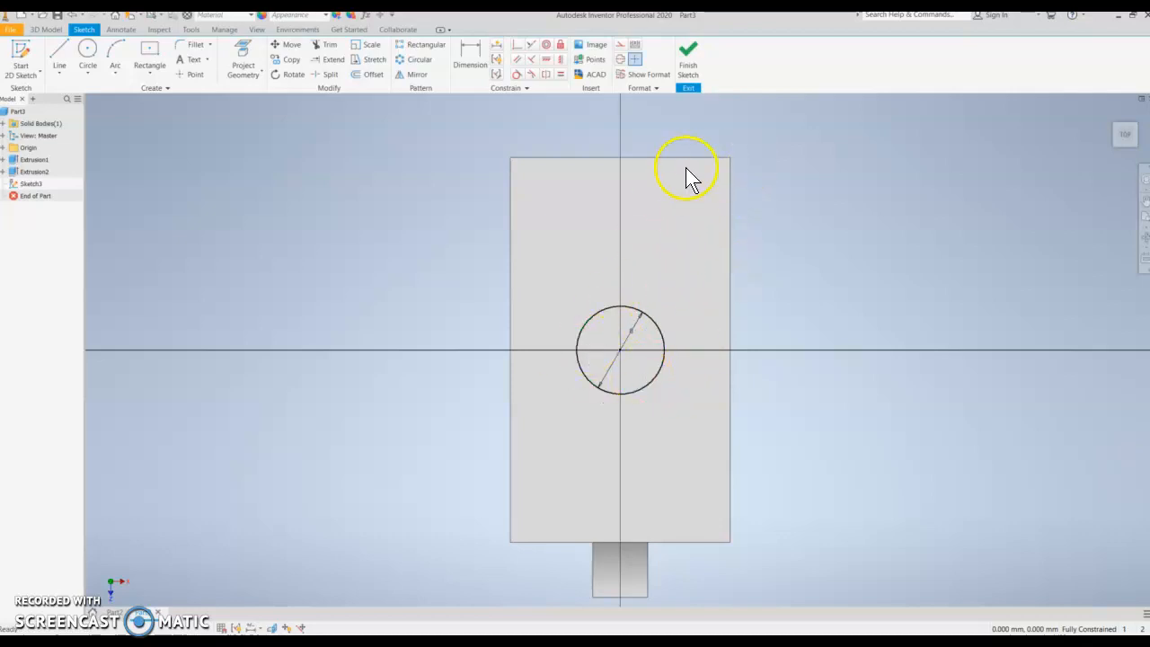
click(705, 70)
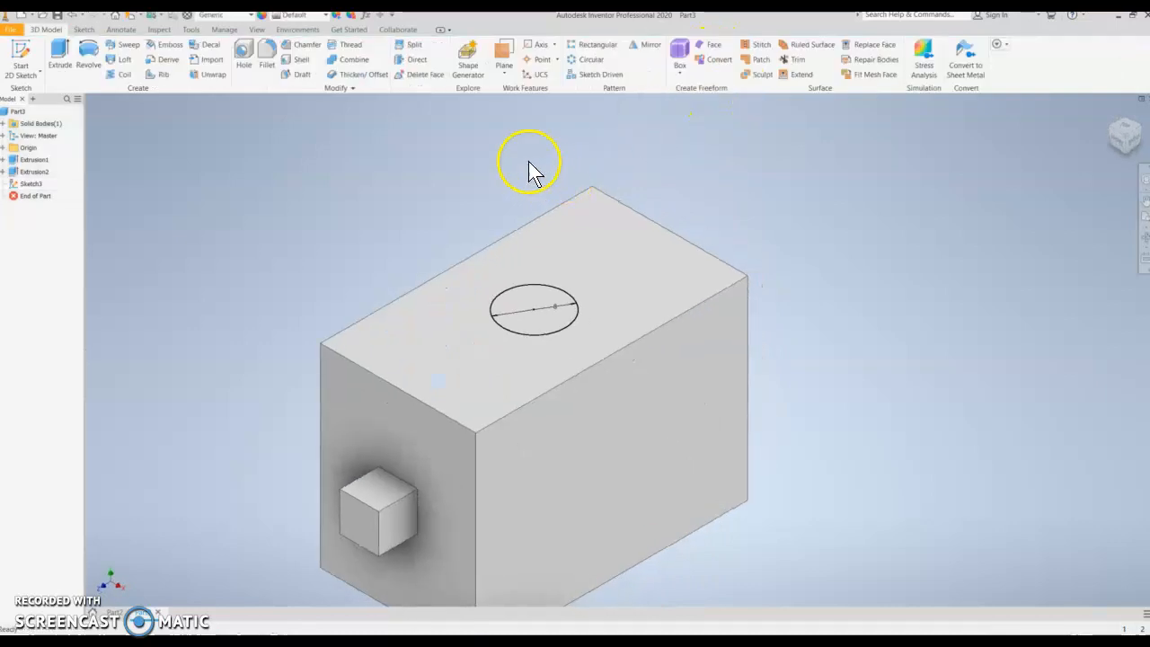
- Extrude the circle profile as a cut, with its direction flipped into the block
middle_drag(404, 188, 352, 132)
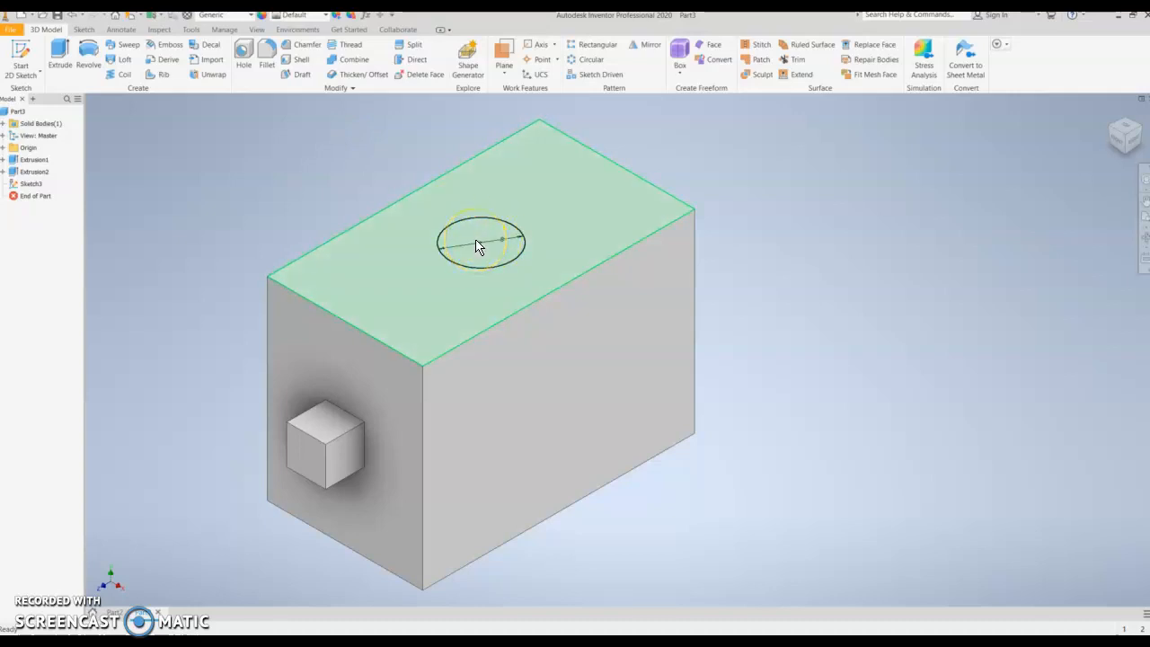
click(246, 130)
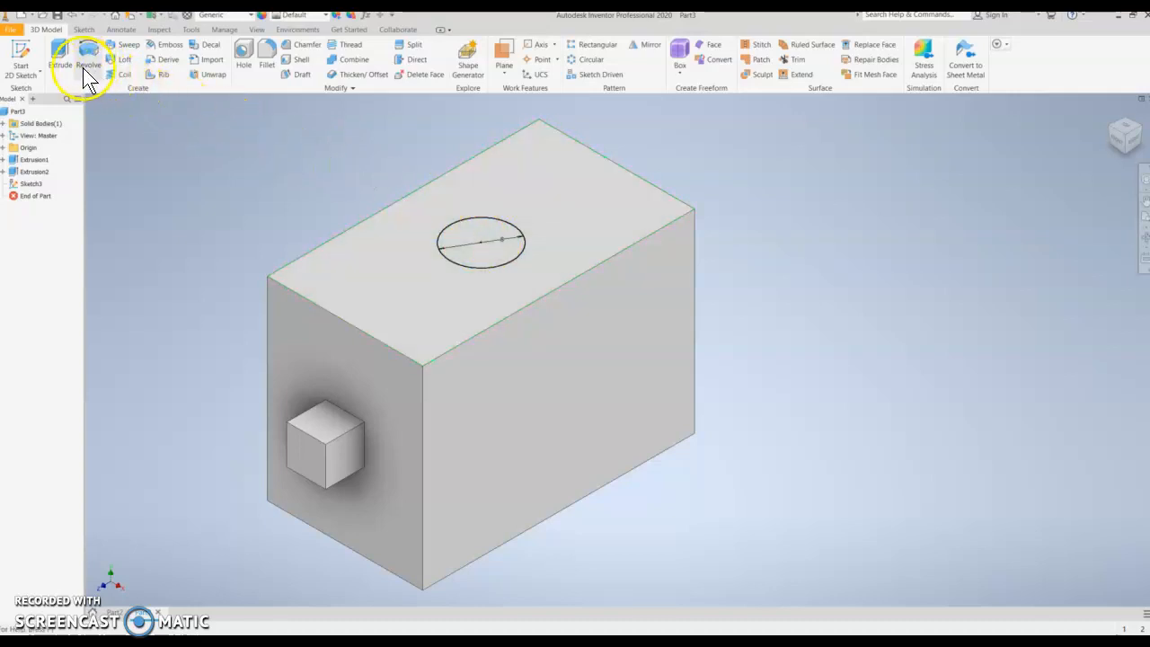
click(61, 55)
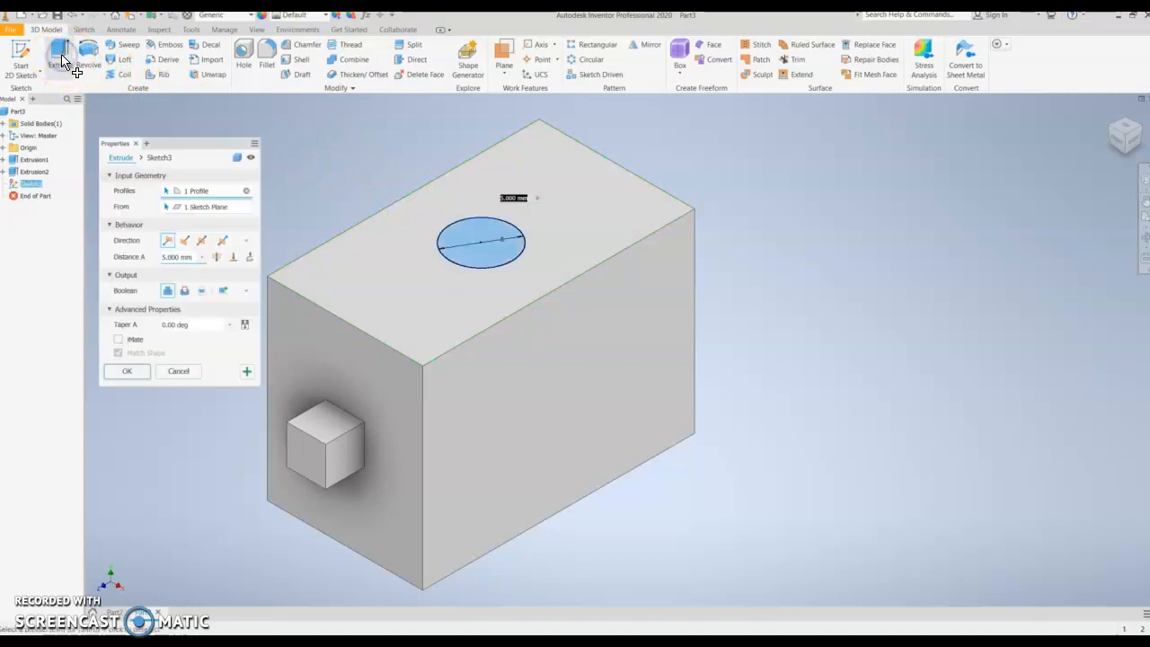
click(571, 221)
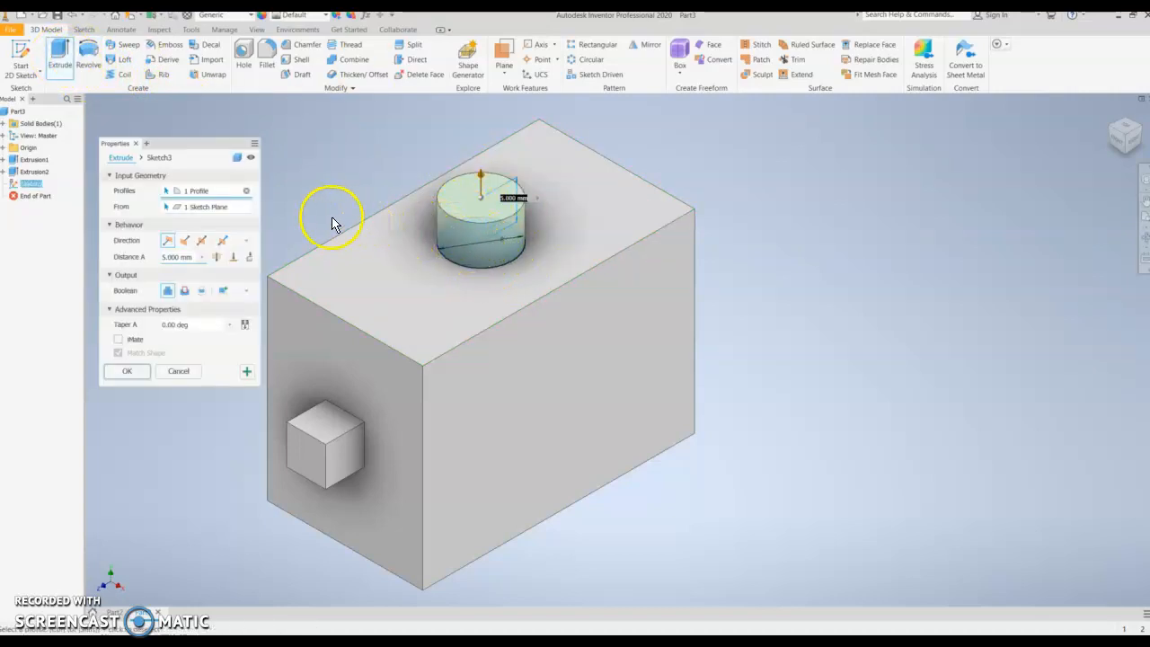
click(484, 262)
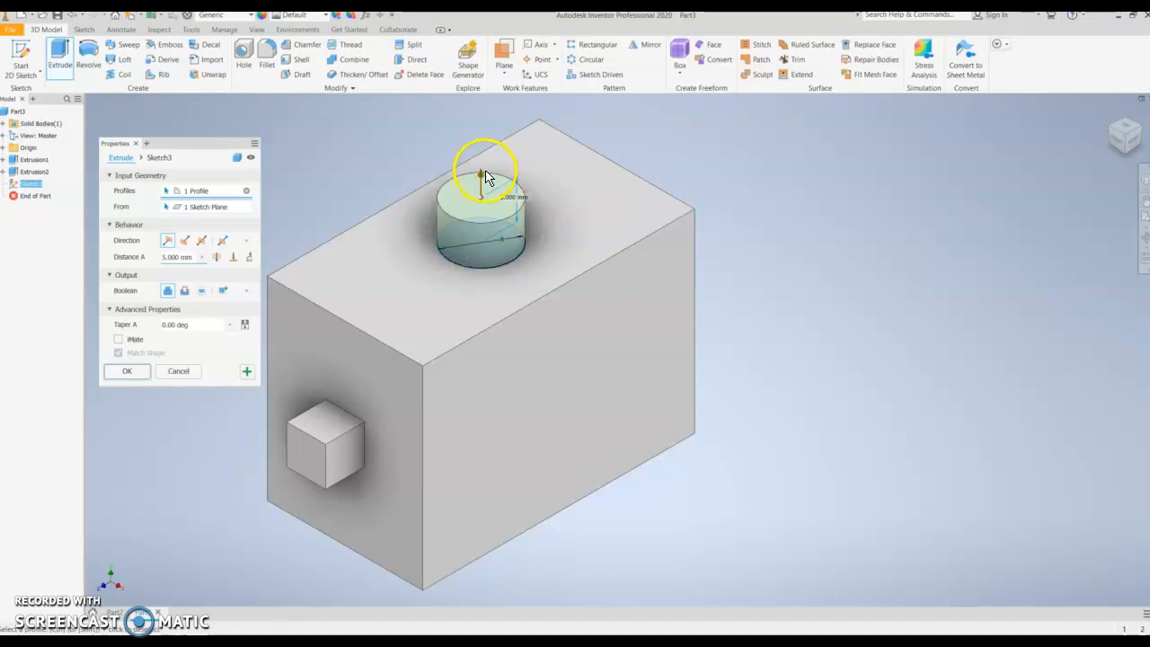
drag(481, 174, 488, 129)
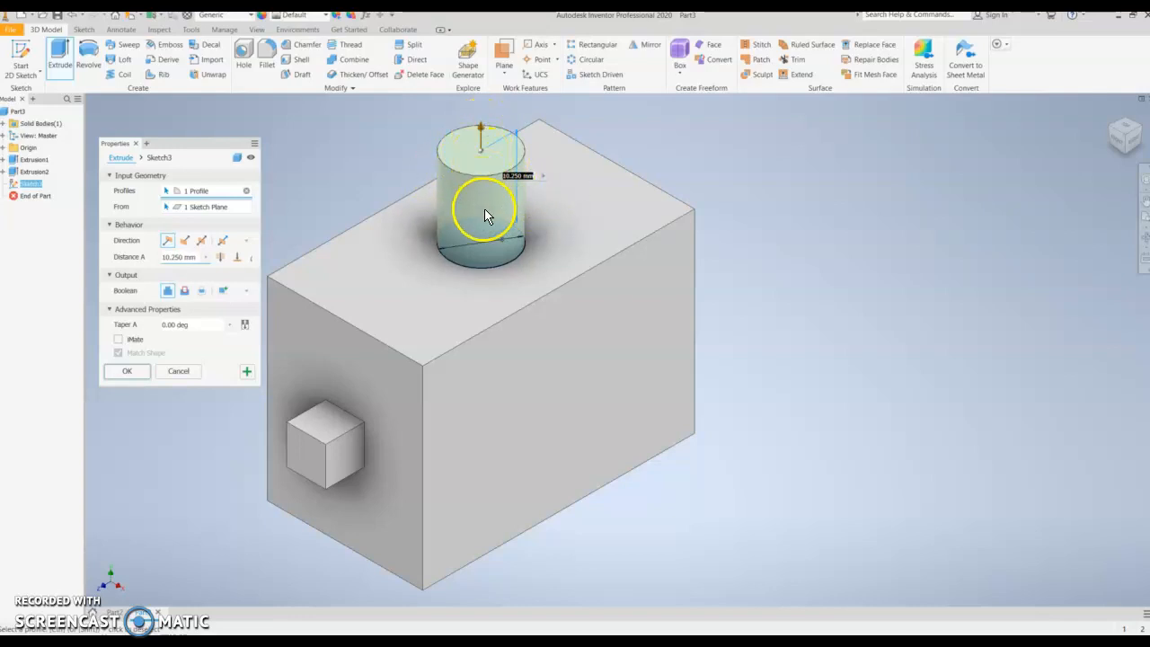
click(487, 159)
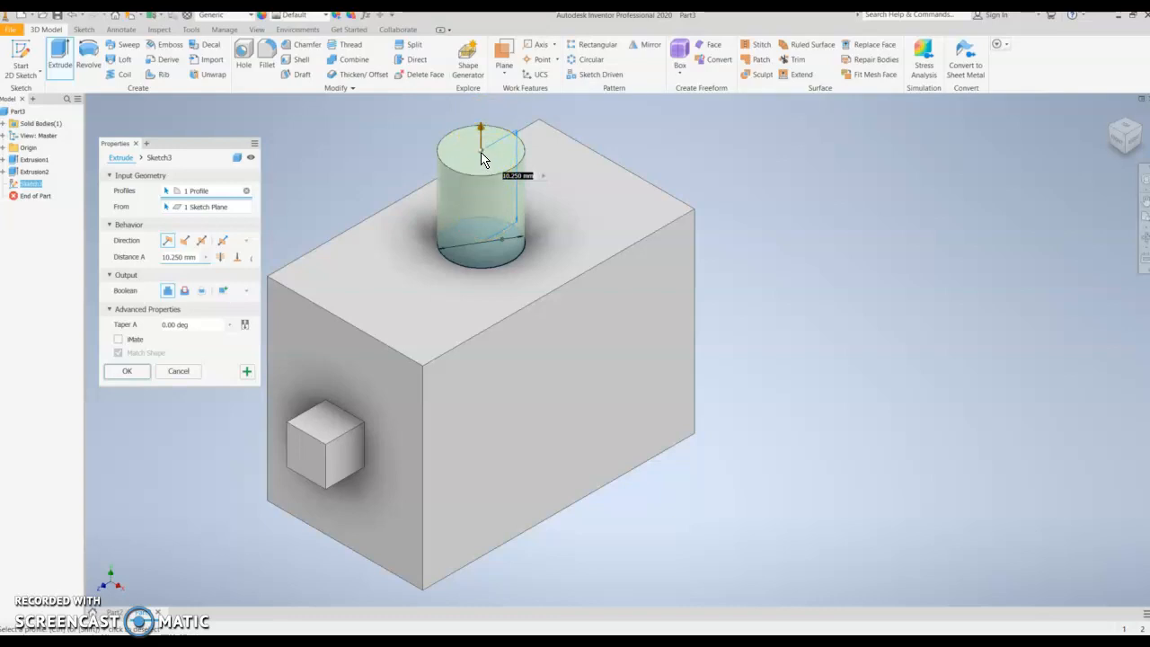
click(184, 292)
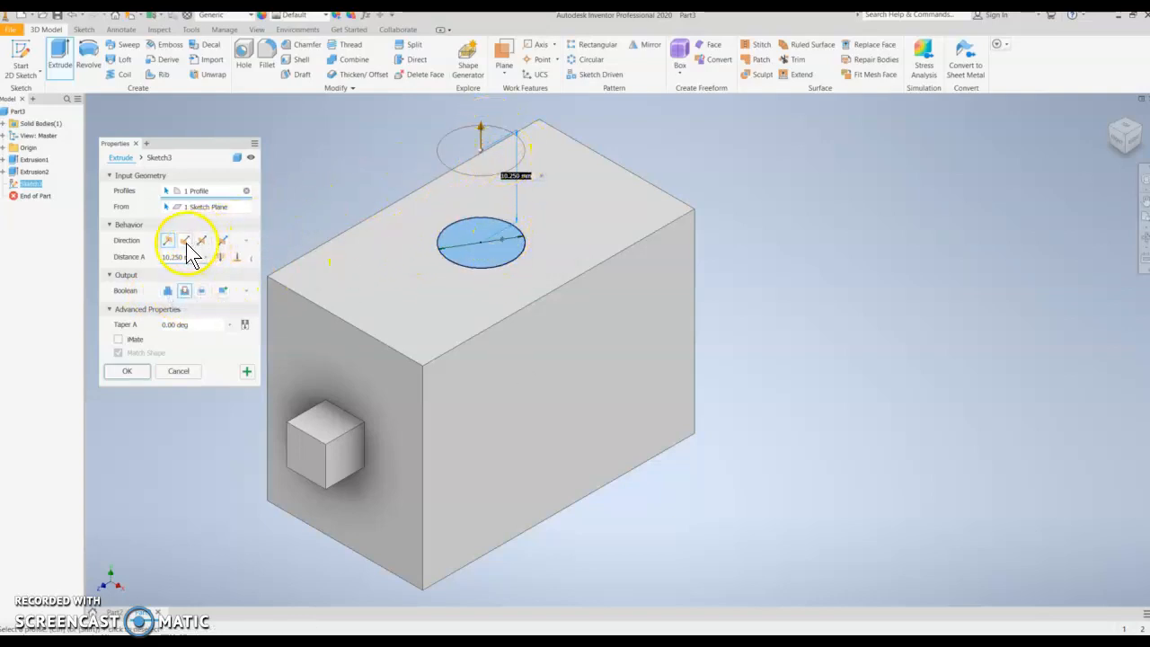
click(185, 241)
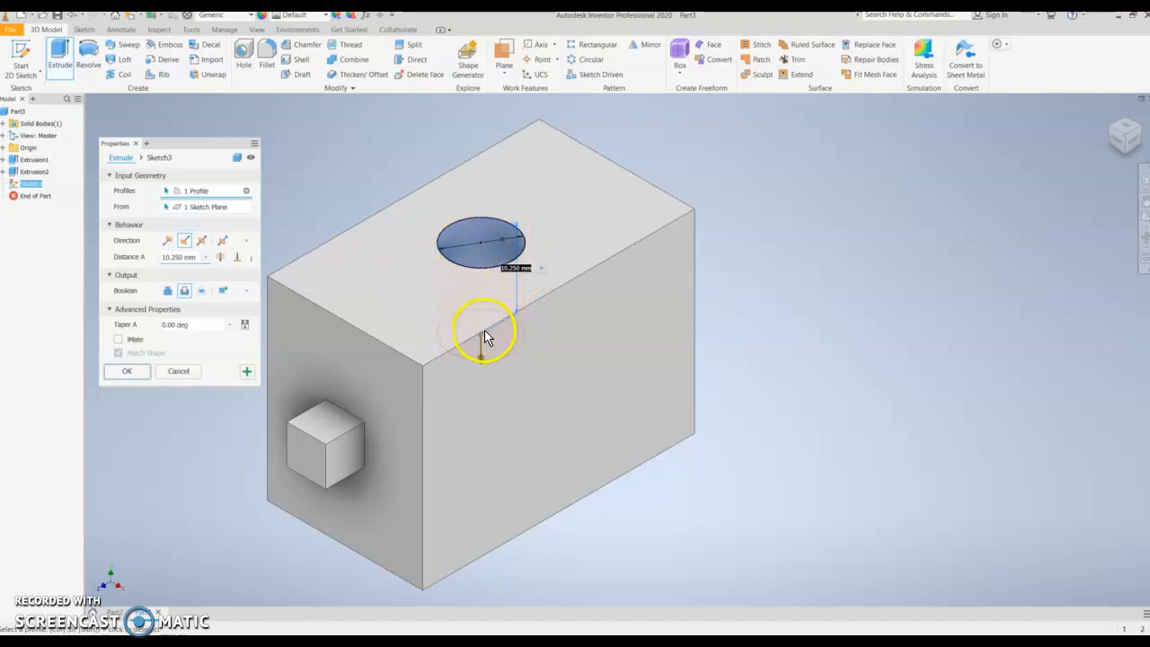
- Set the cut's extent to Through All and confirm the hole
drag(483, 366, 504, 584)
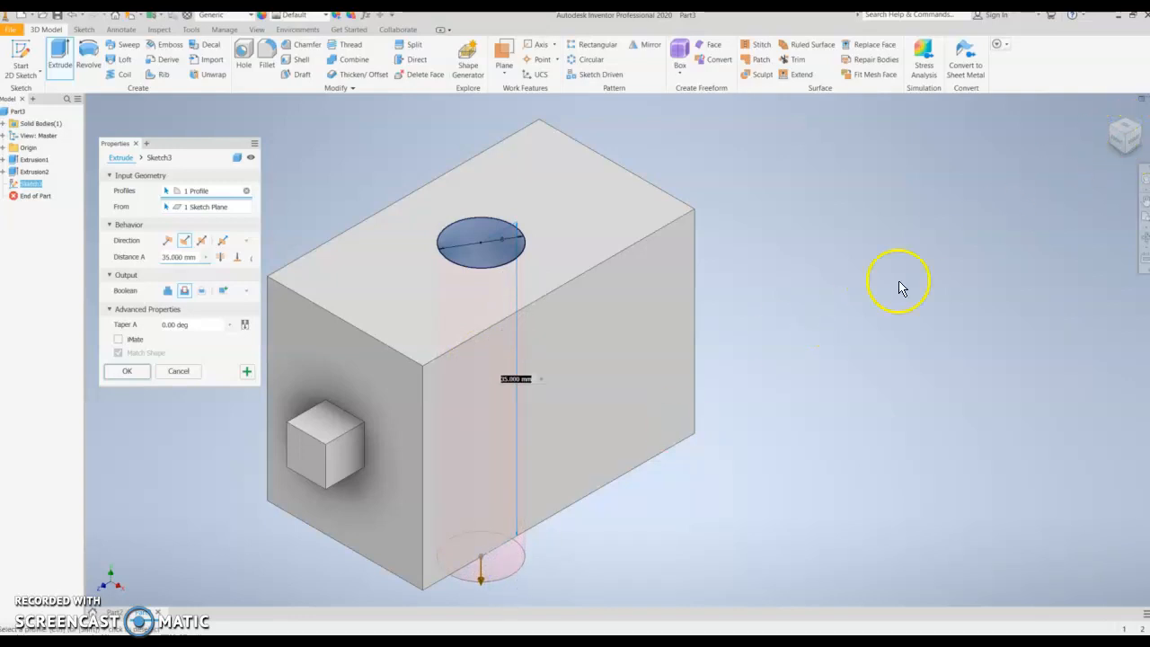
shift+middle_drag(621, 365, 587, 324)
scroll(614, 343, down, 3)
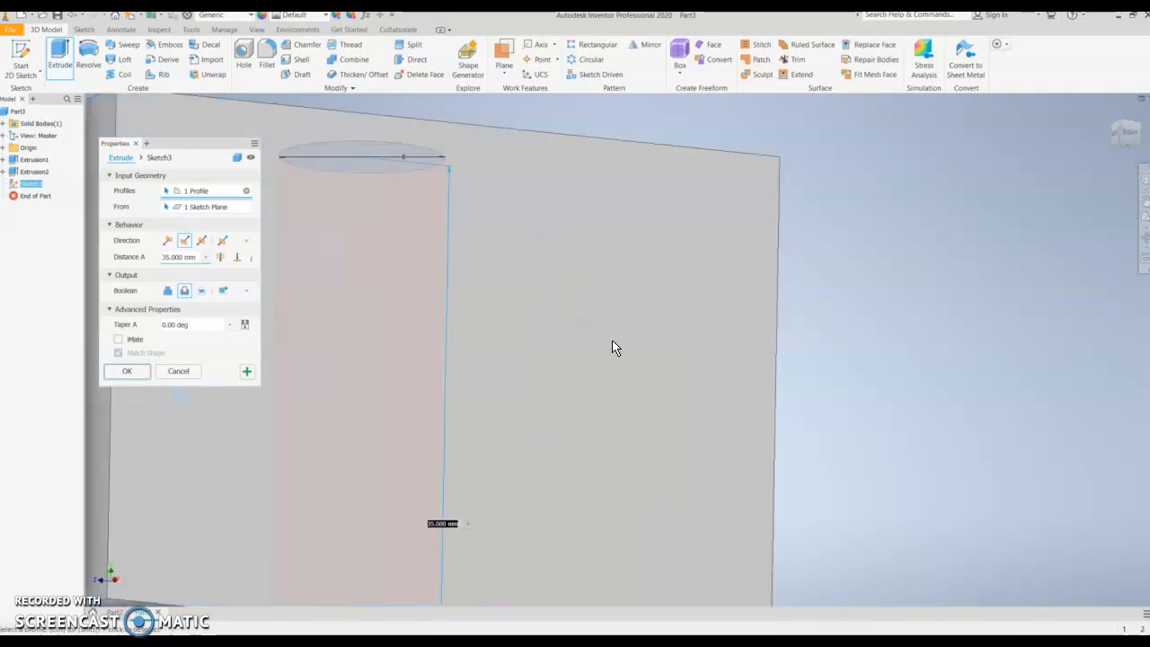
scroll(612, 347, up, 5)
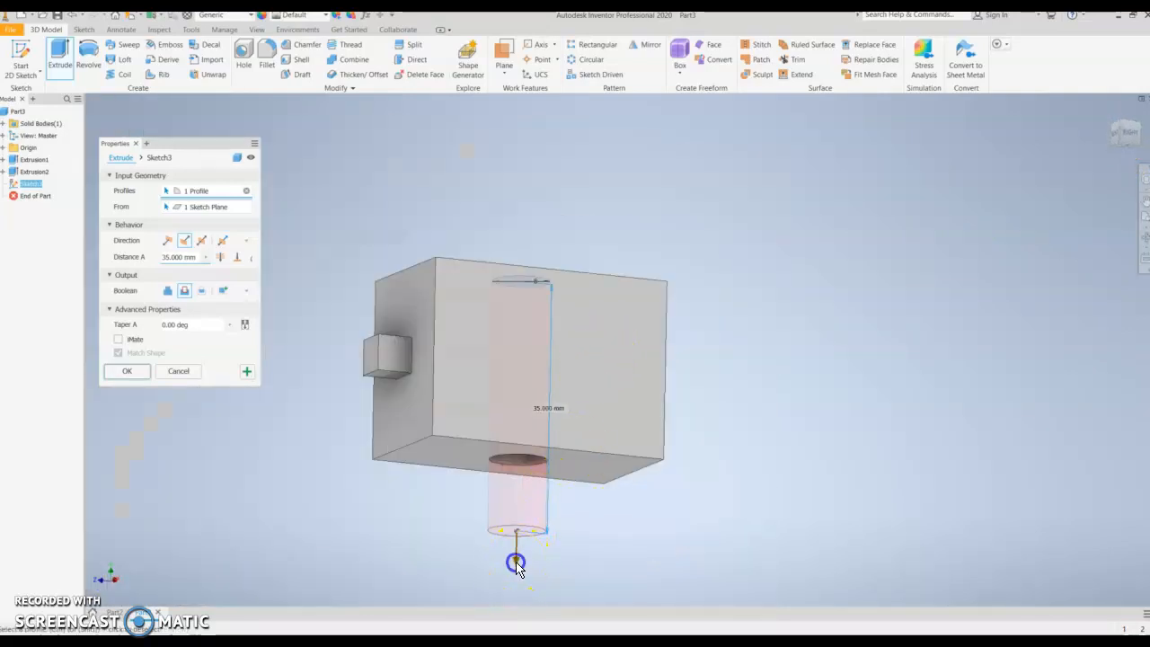
drag(517, 561, 517, 519)
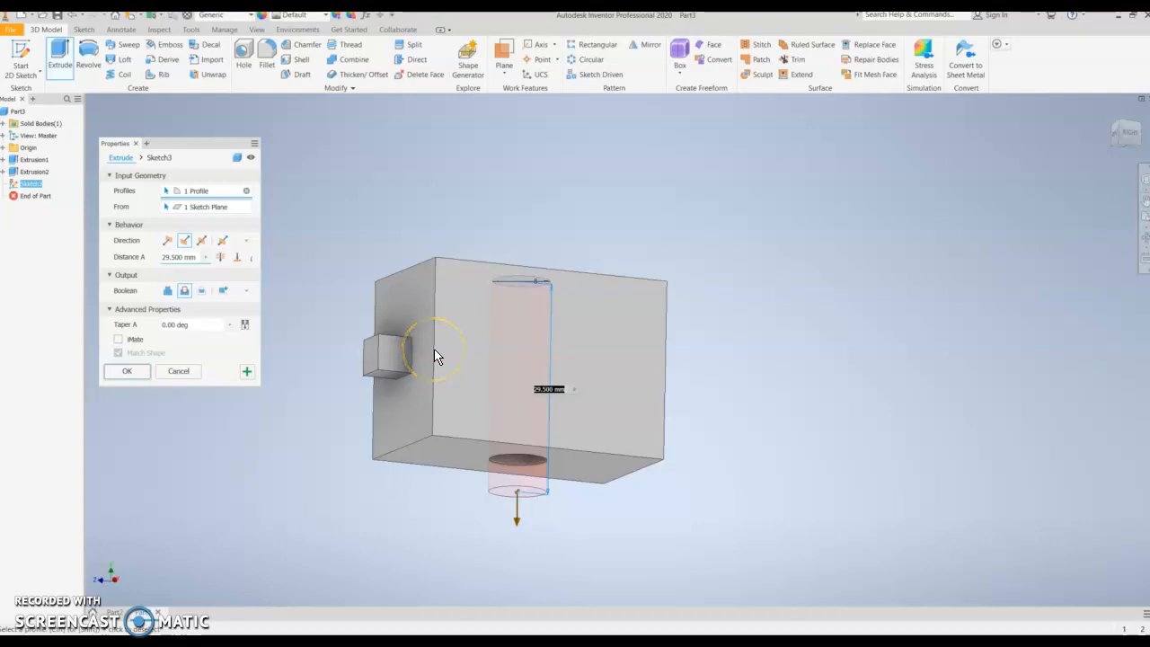
click(221, 257)
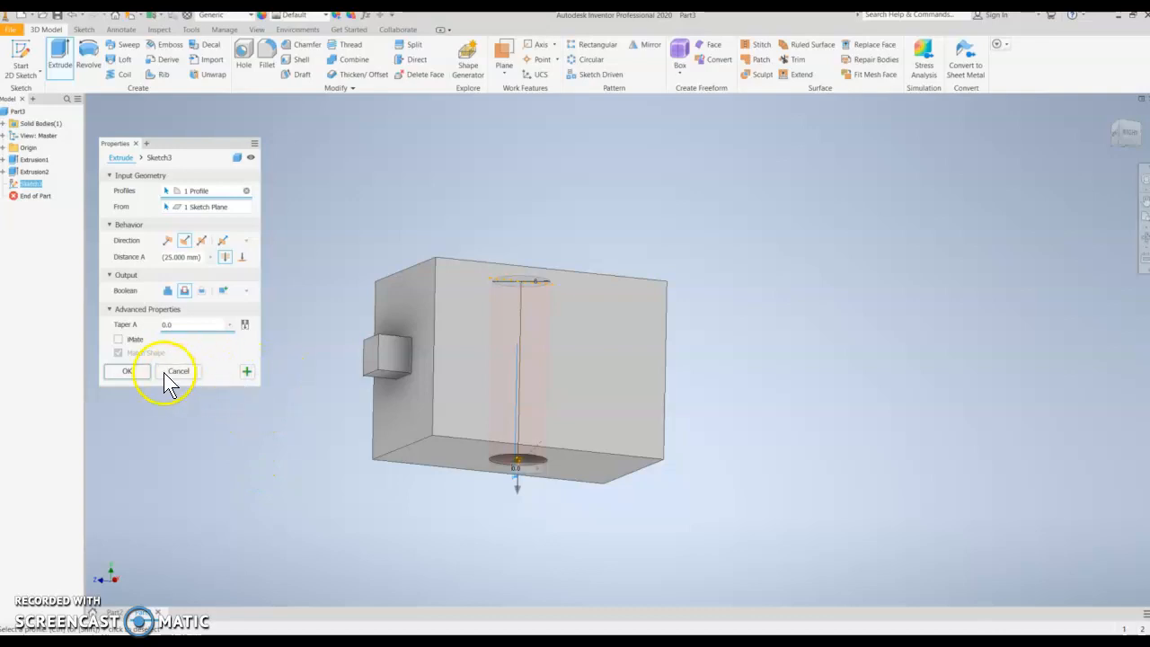
click(125, 374)
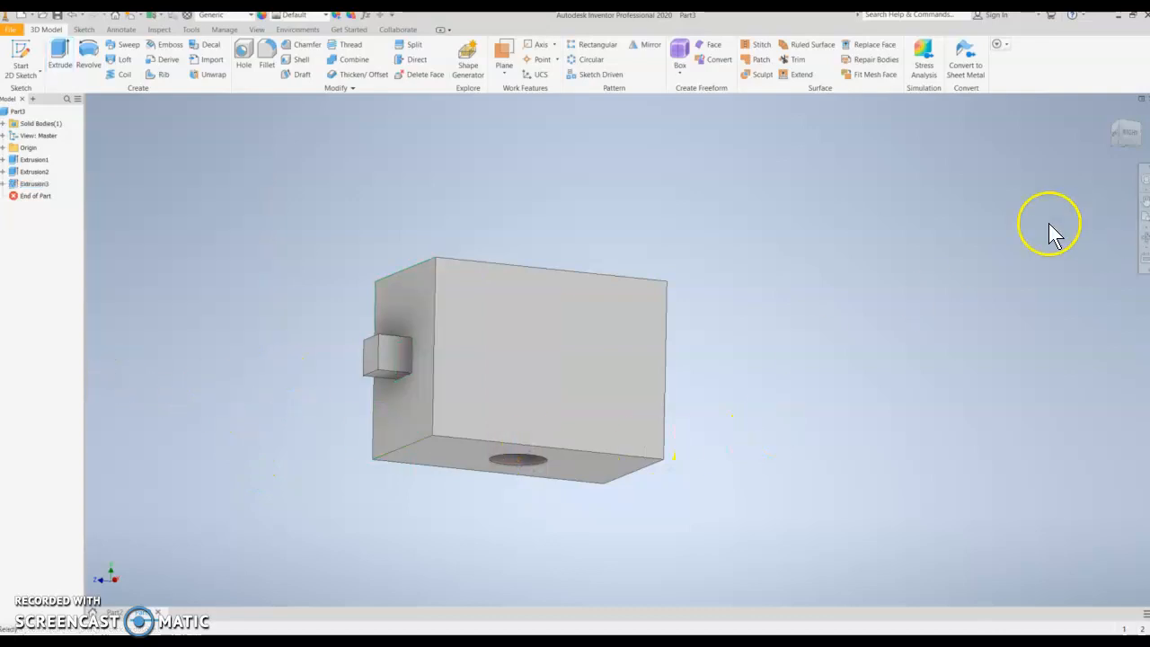
- Fillet the block's top front long edge with a 3 mm radius
shift+middle_drag(656, 260, 657, 297)
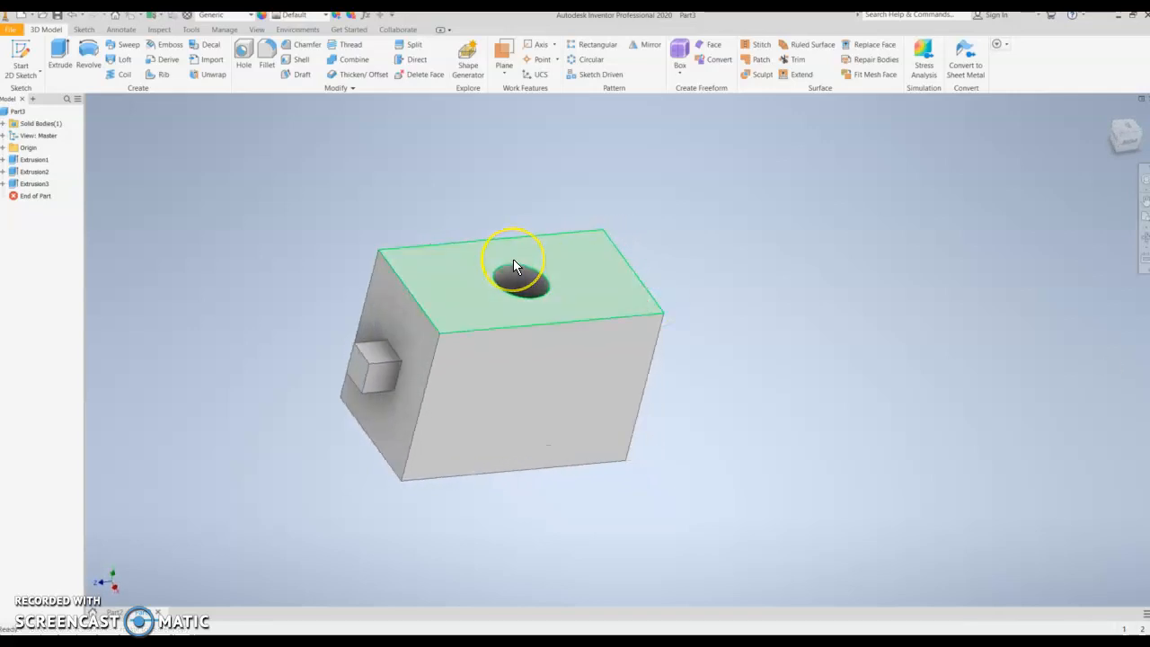
click(384, 172)
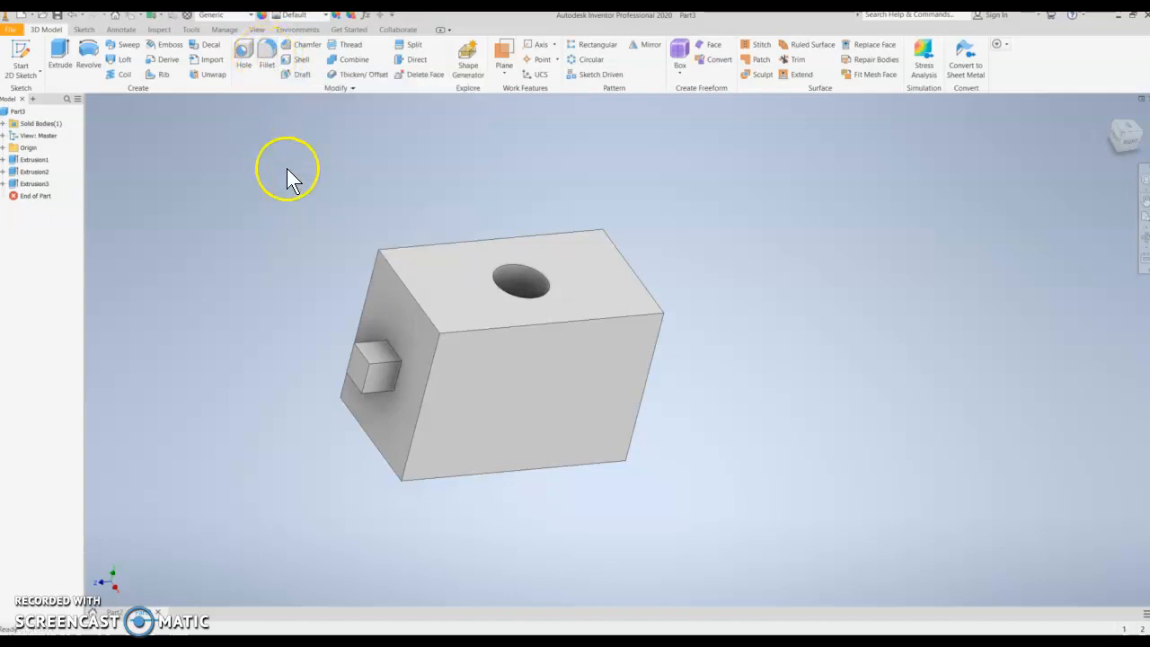
click(270, 55)
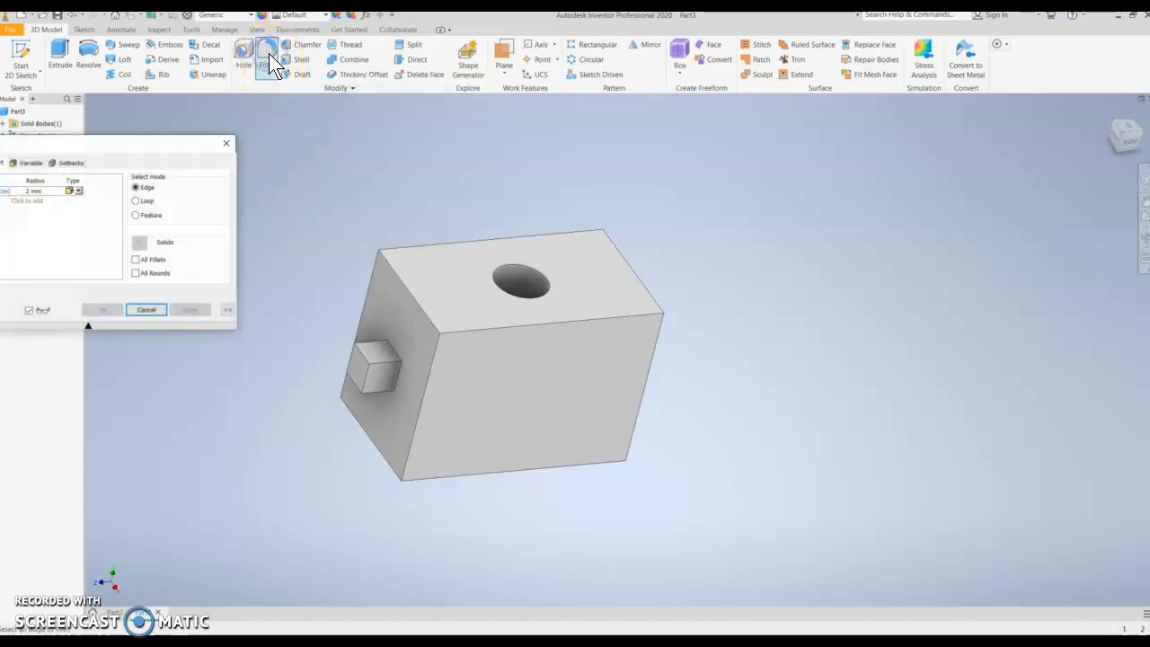
drag(169, 142, 358, 125)
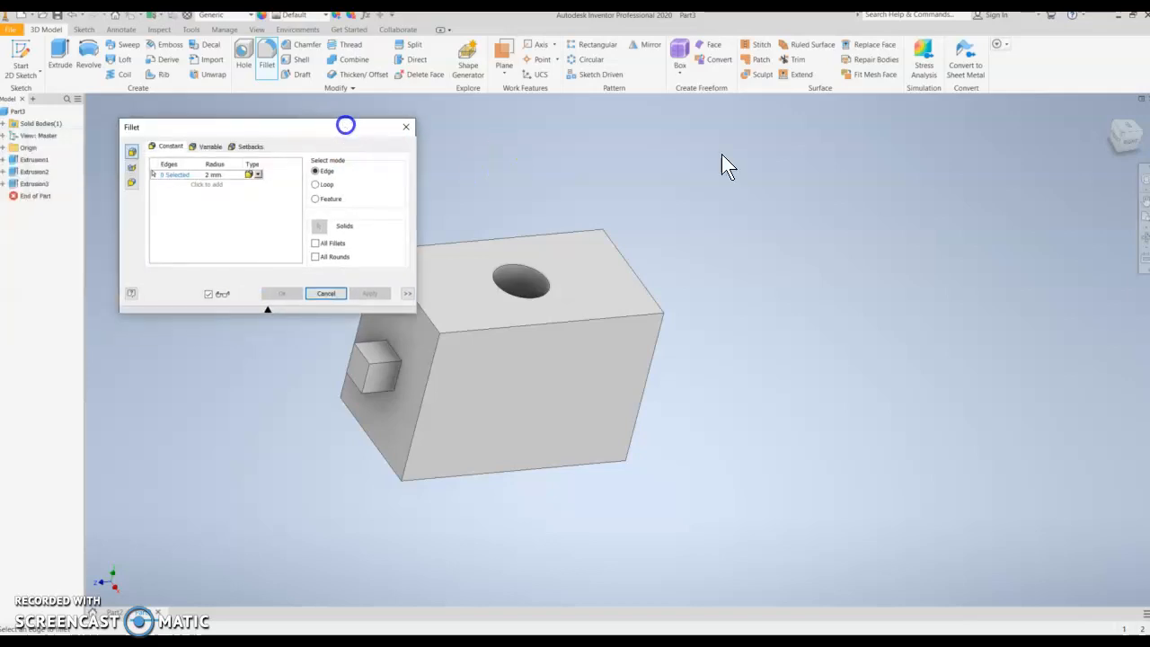
click(211, 176)
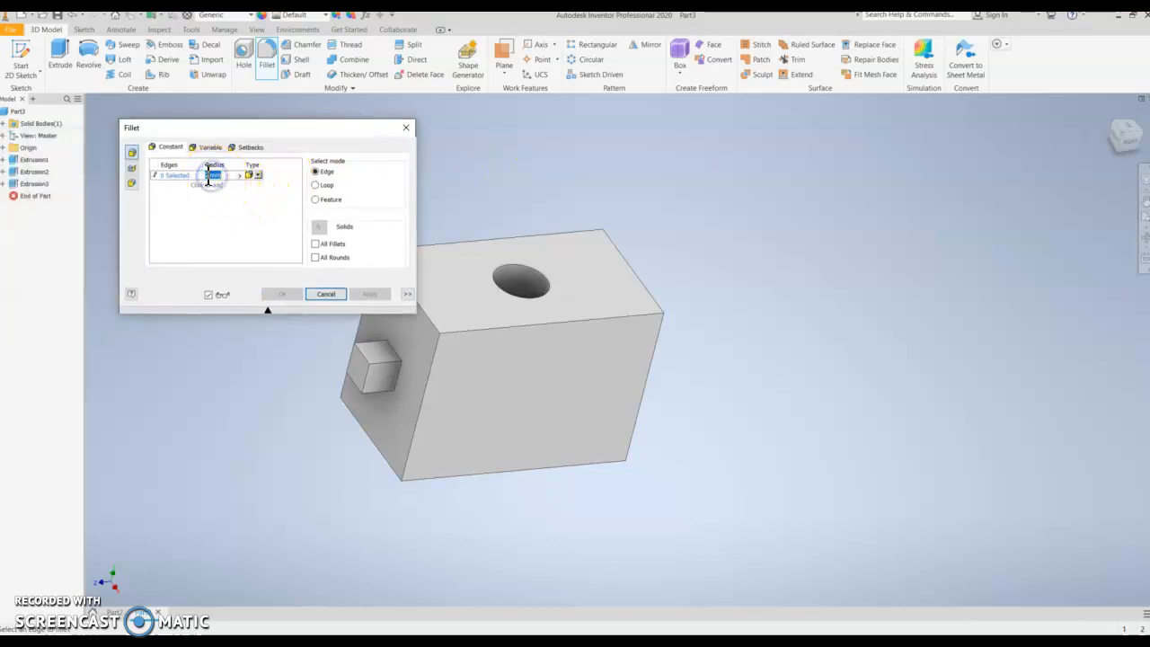
click(209, 173)
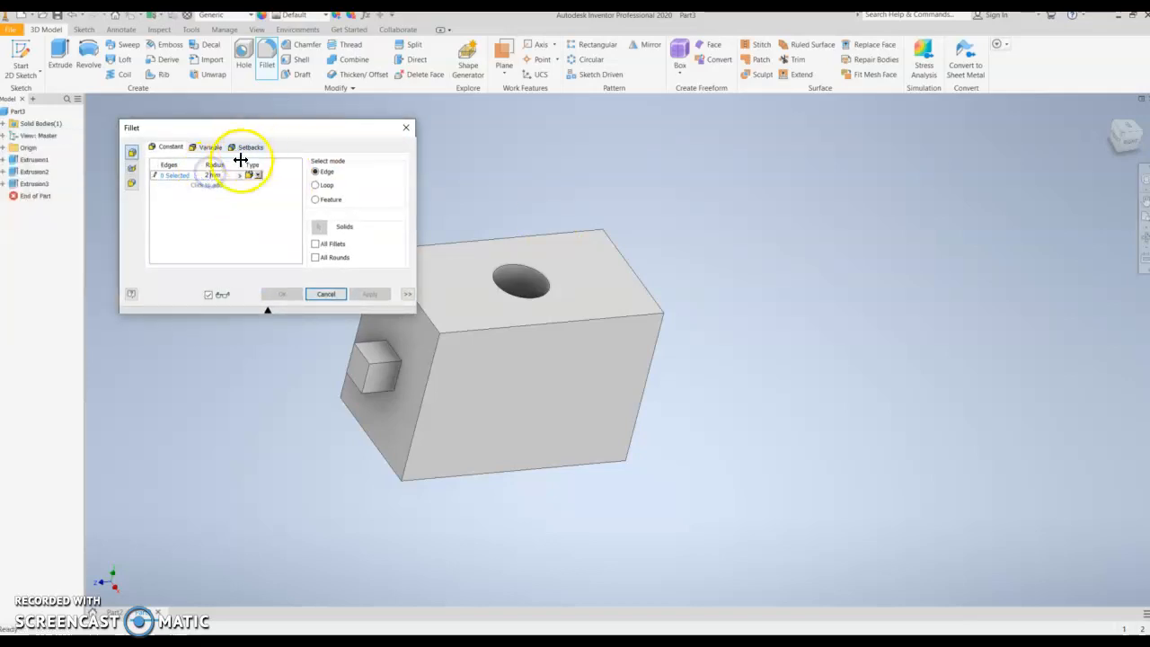
click(212, 173)
click(211, 173)
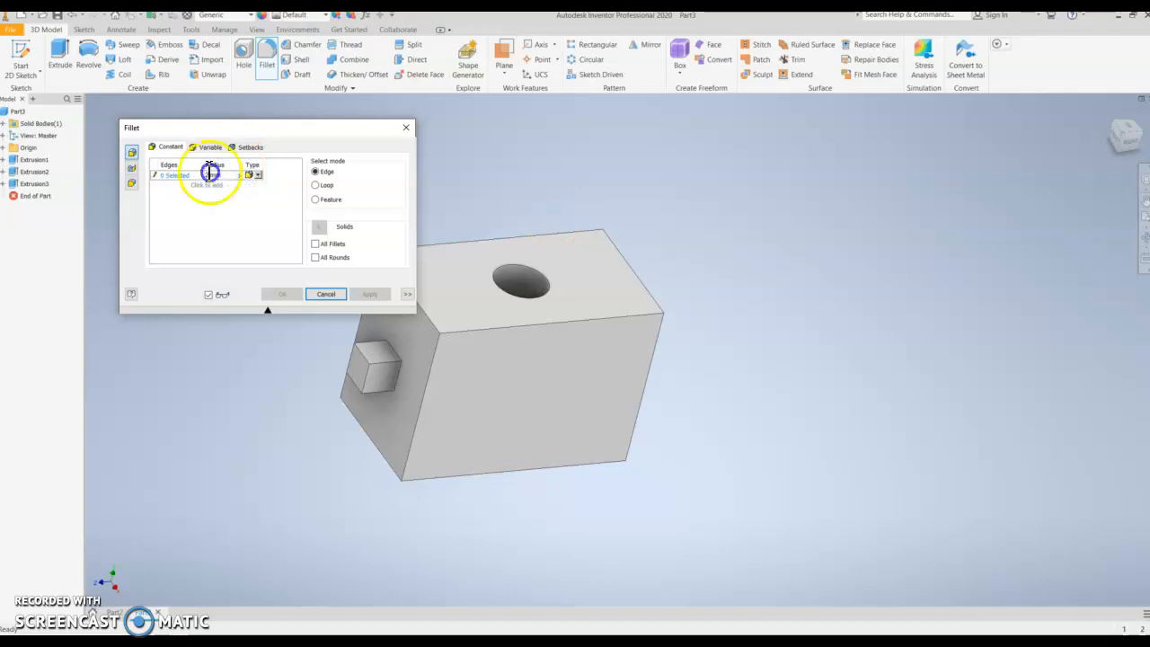
drag(209, 176, 550, 218)
click(209, 174)
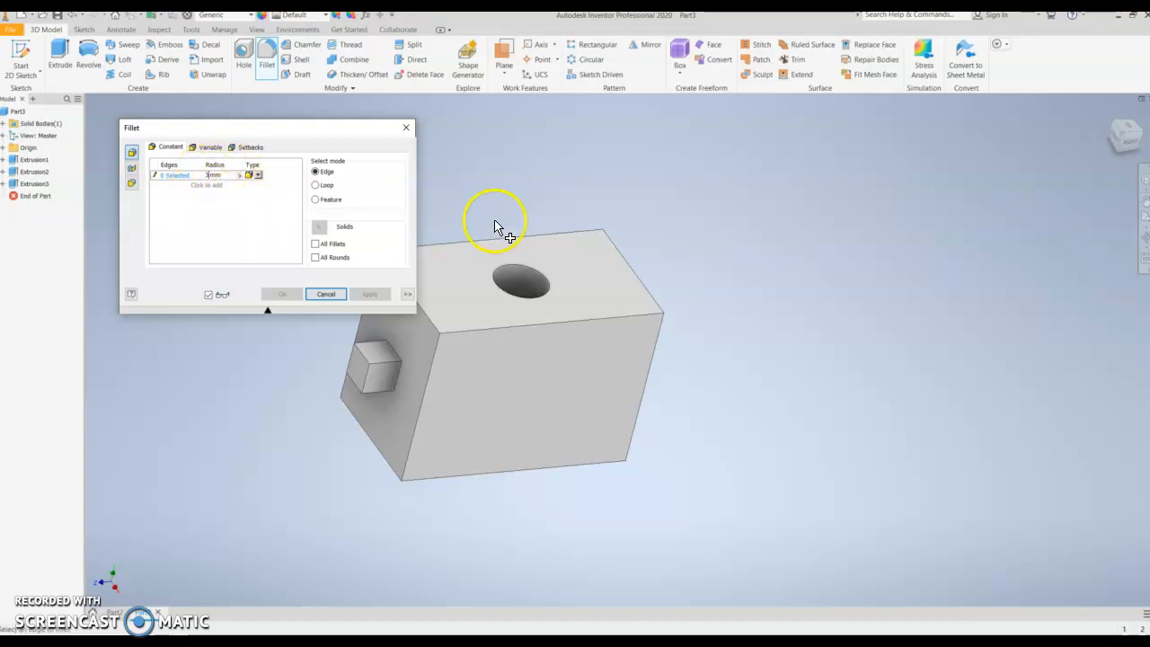
click(608, 319)
click(369, 295)
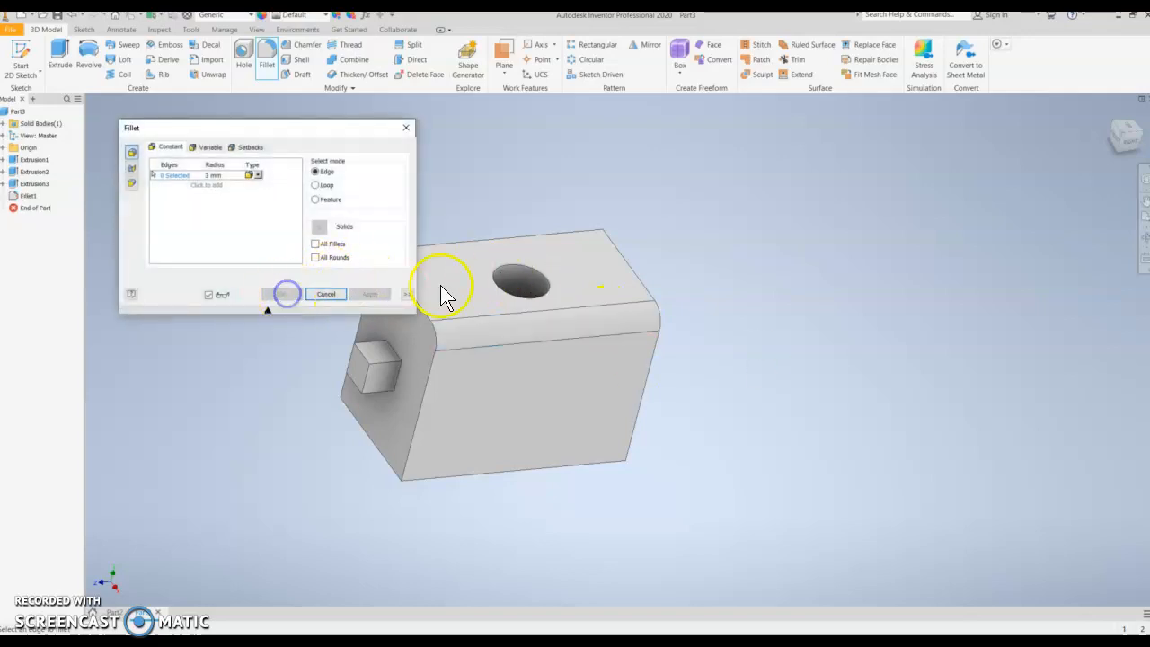
click(326, 294)
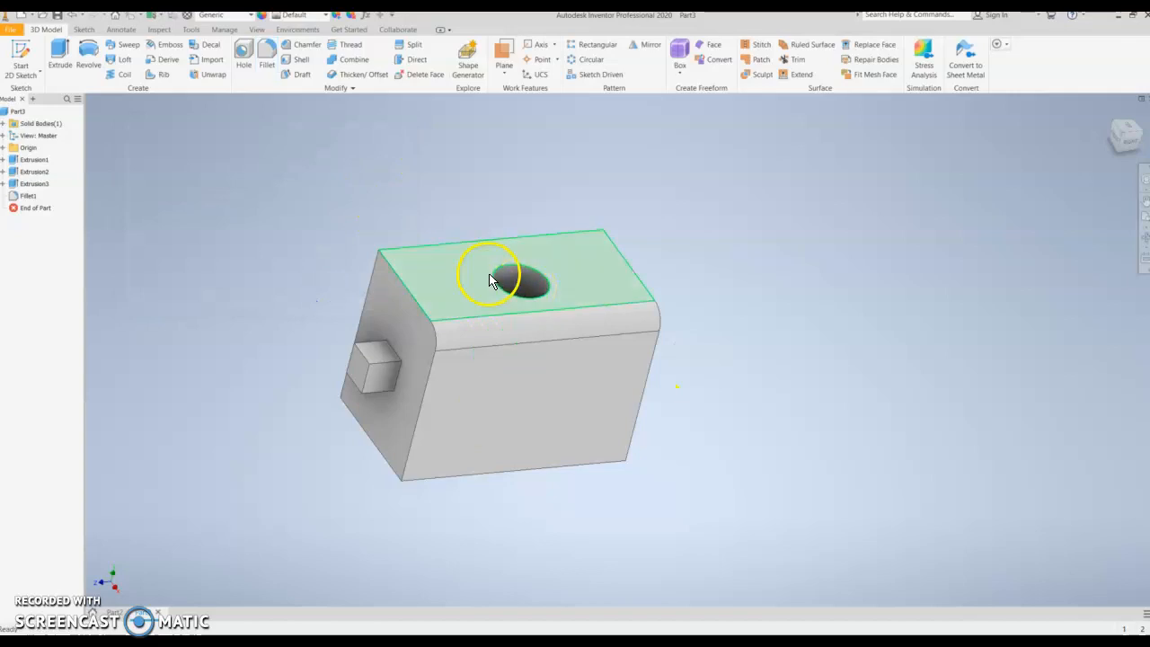
shift+middle_drag(460, 291, 292, 198)
shift+middle_drag(685, 302, 327, 249)
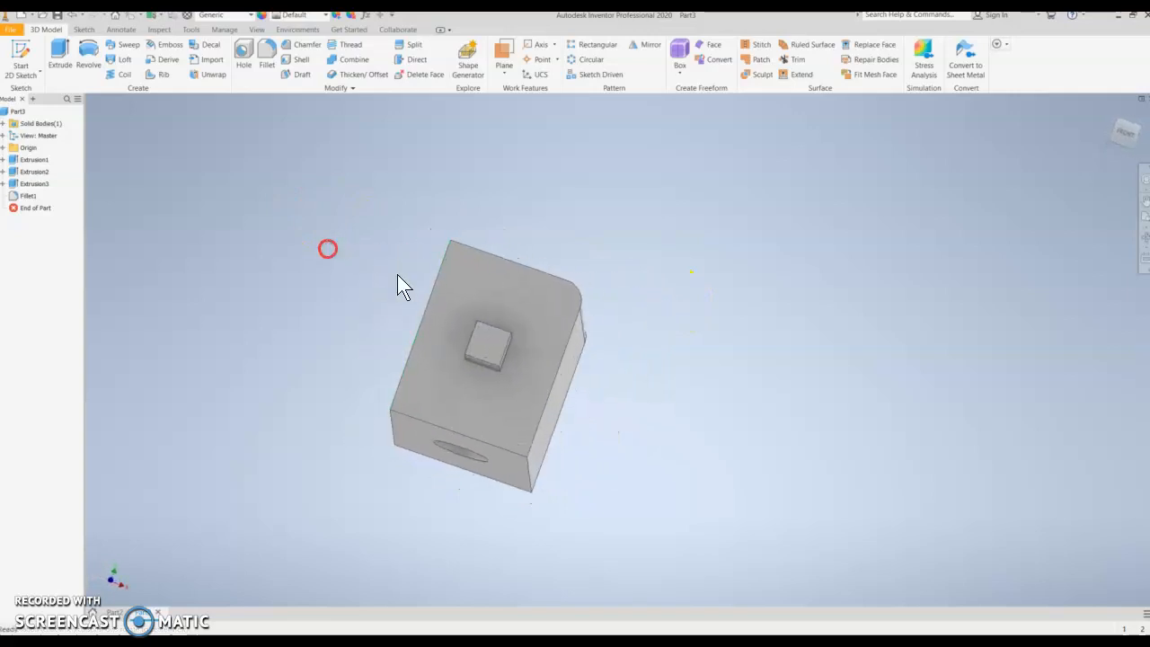
shift+middle_drag(730, 298, 606, 288)
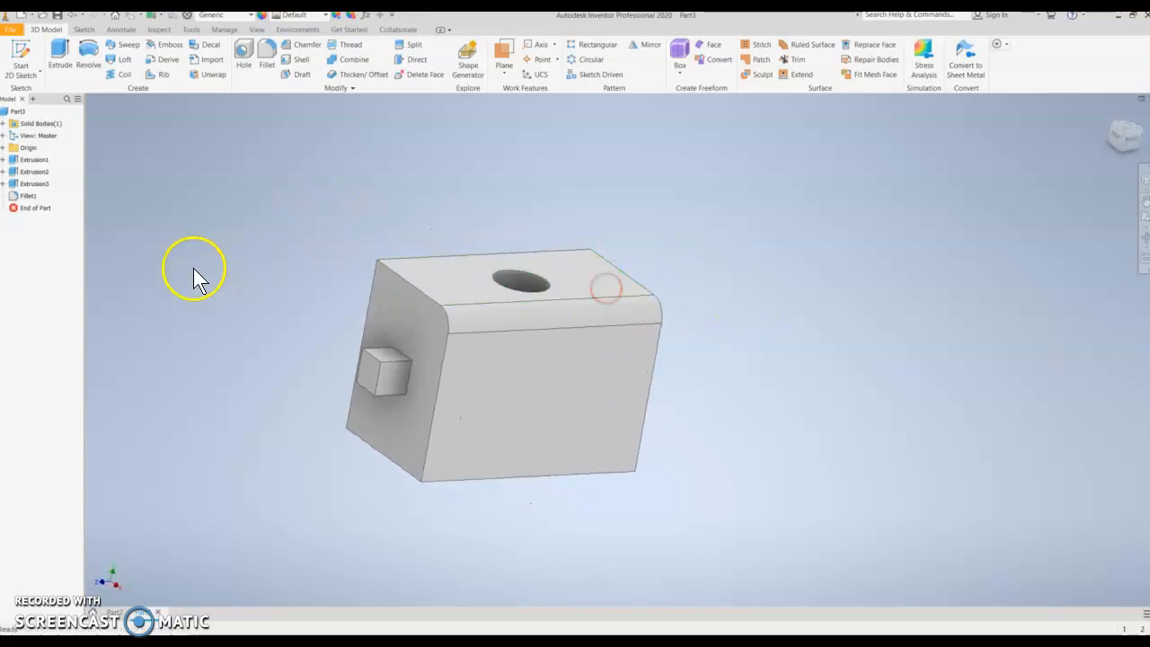
- Edit the block's base sketch, set the rectangle's width to 30 mm, and finish the sketch
click(29, 162)
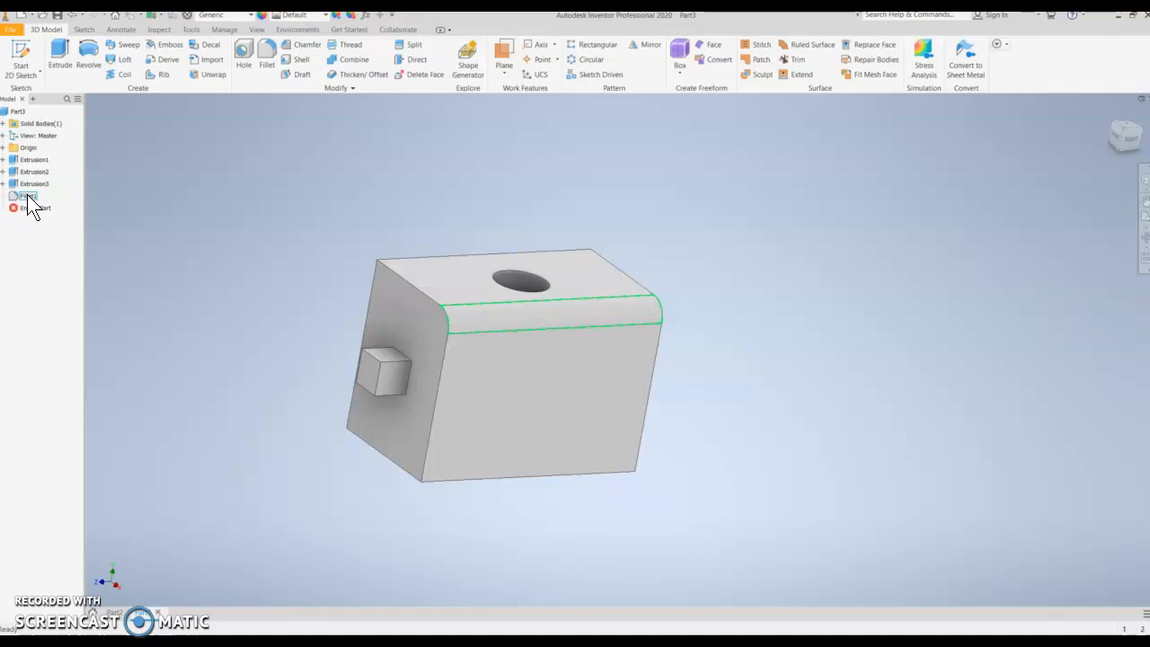
click(36, 161)
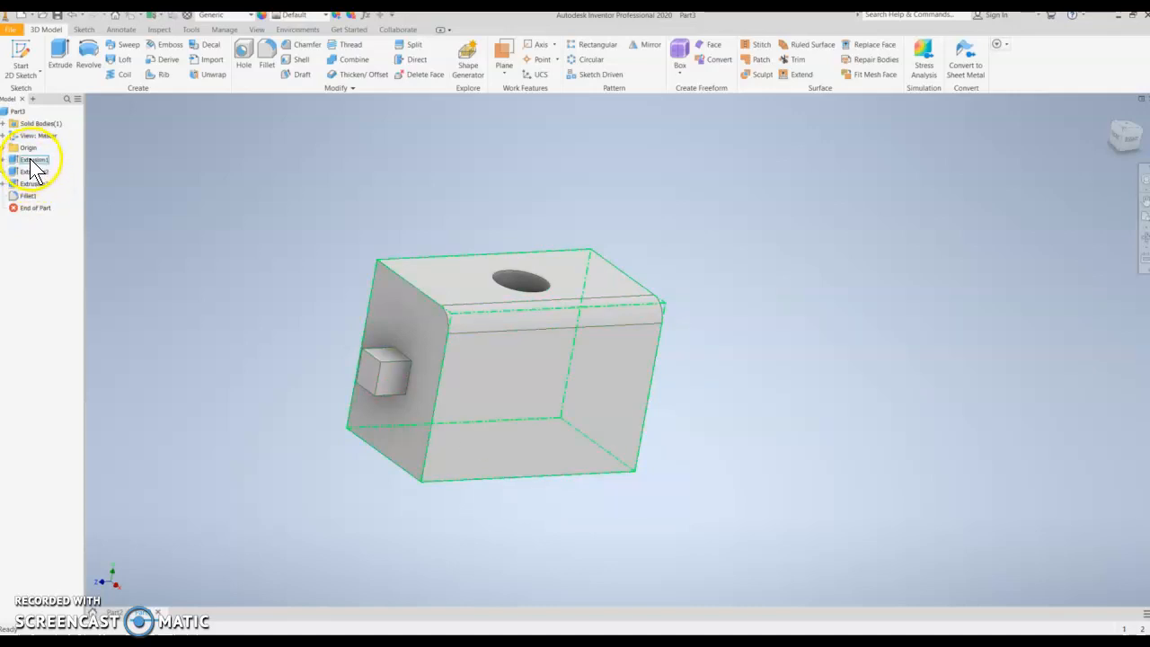
click(3, 160)
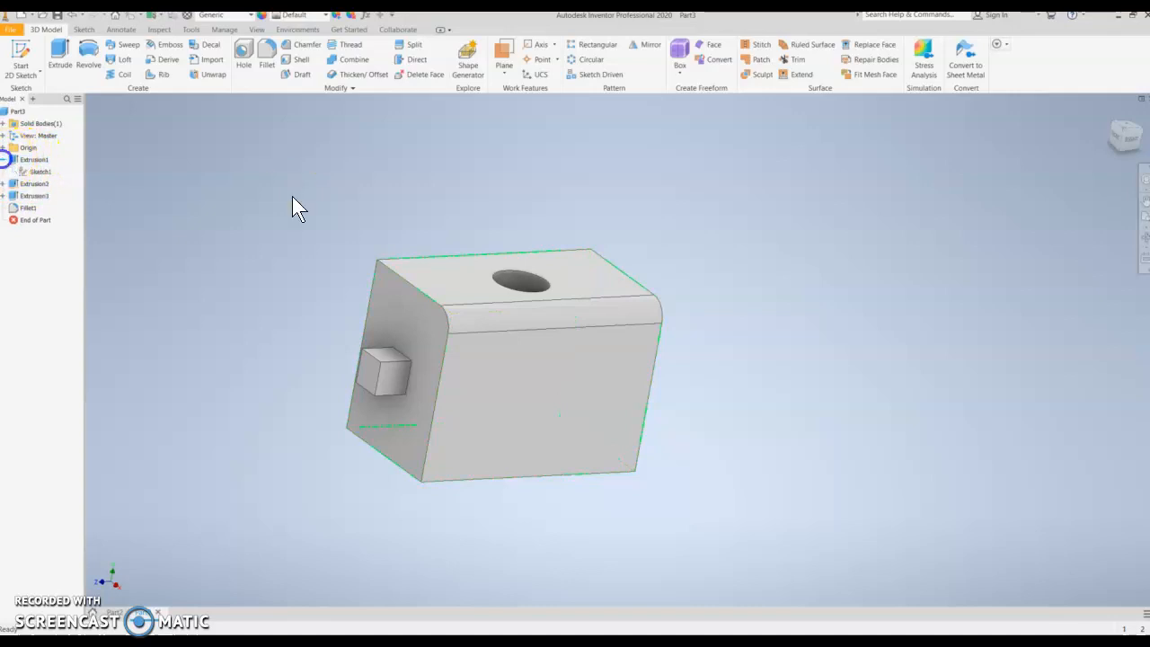
click(36, 173)
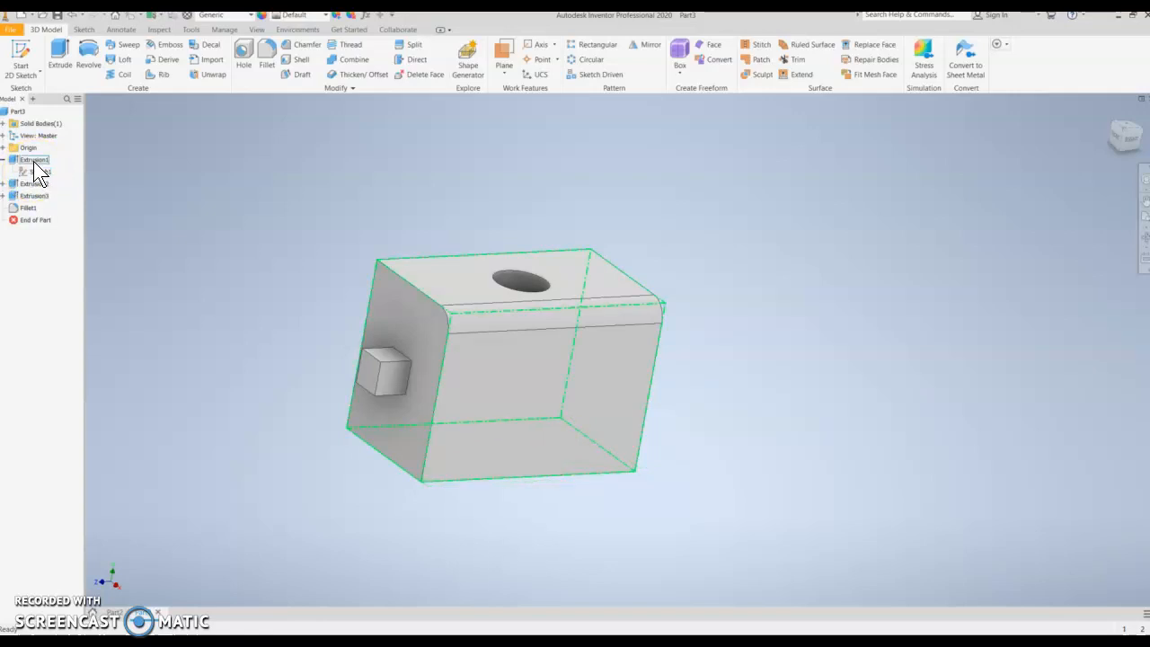
click(34, 171)
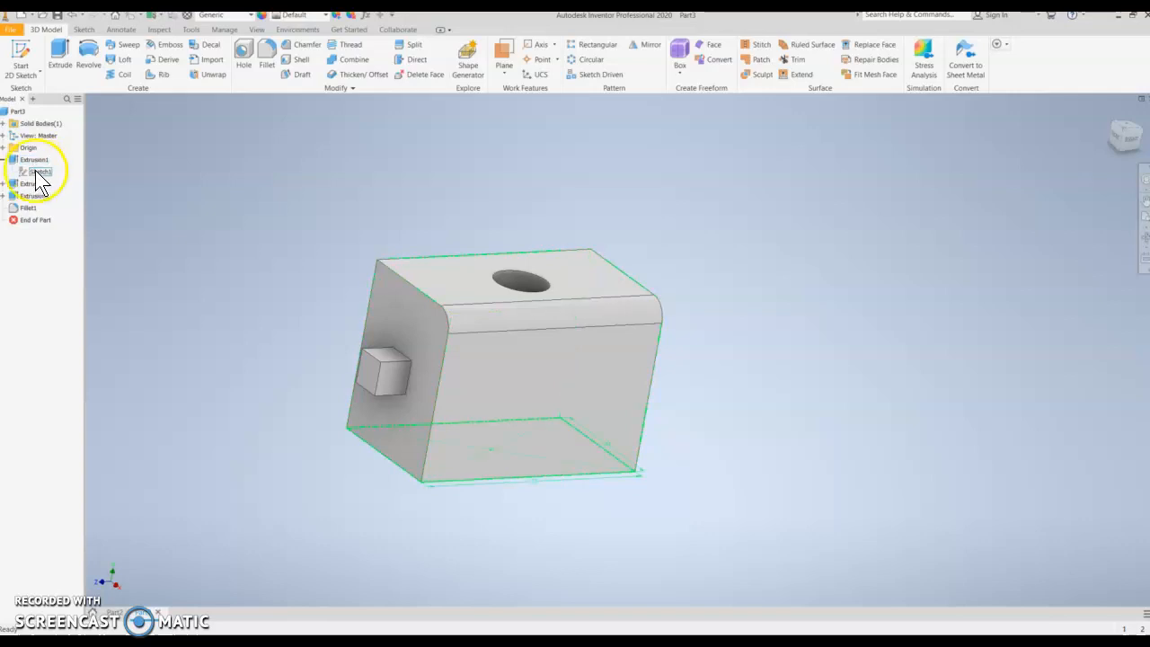
right_click(40, 172)
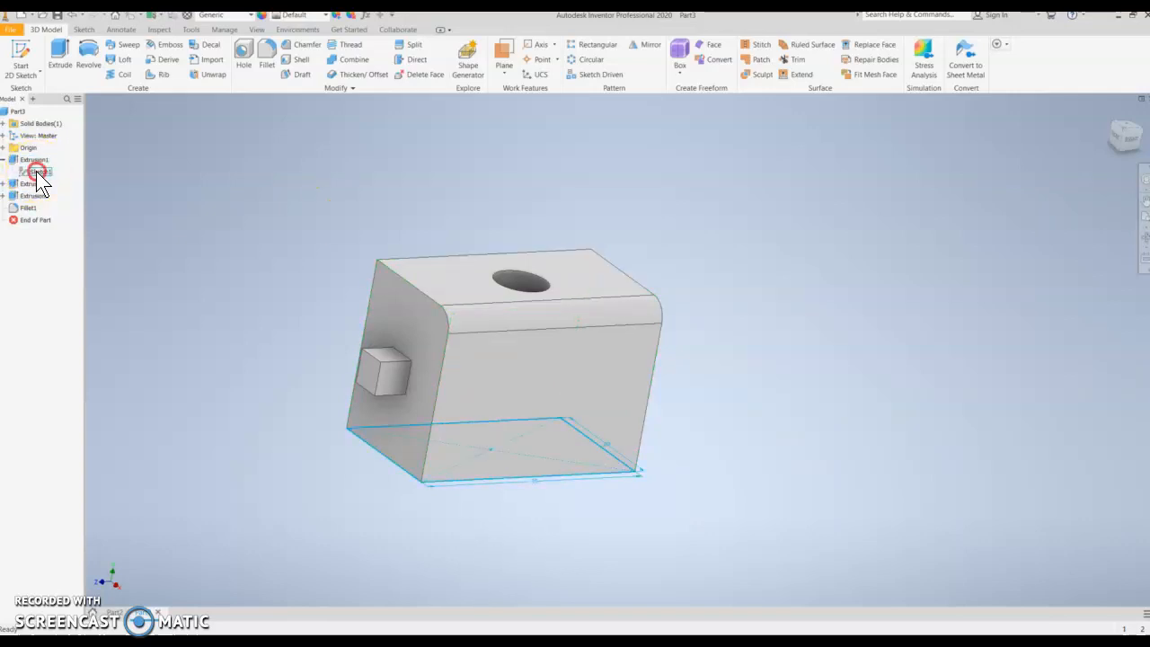
click(71, 202)
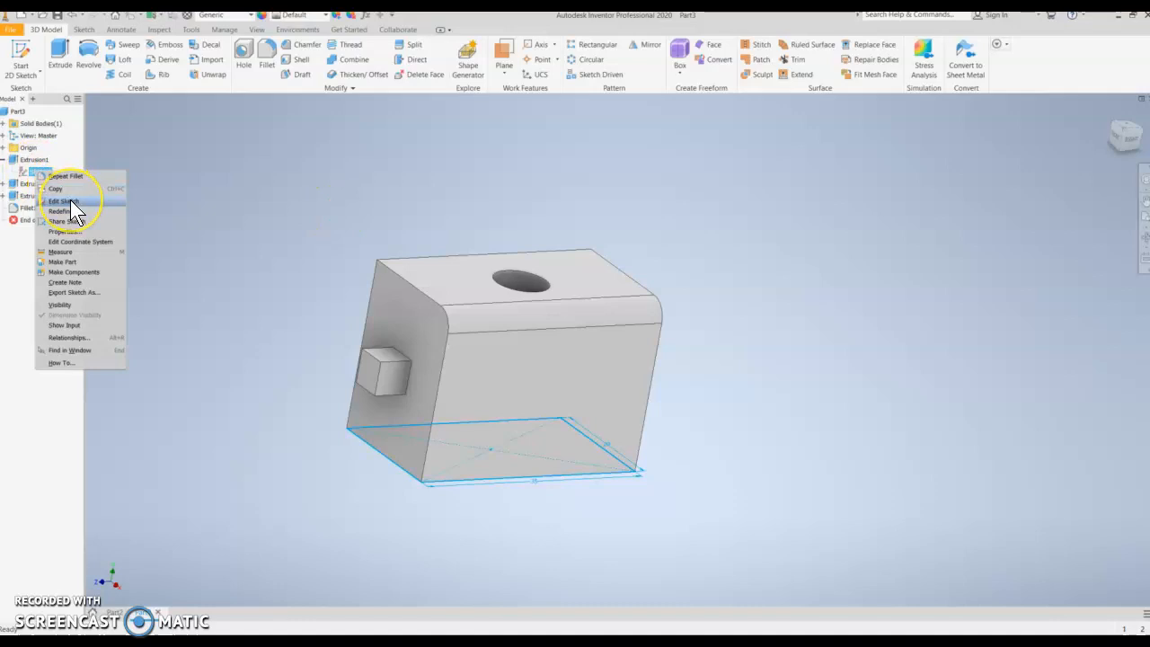
click(71, 200)
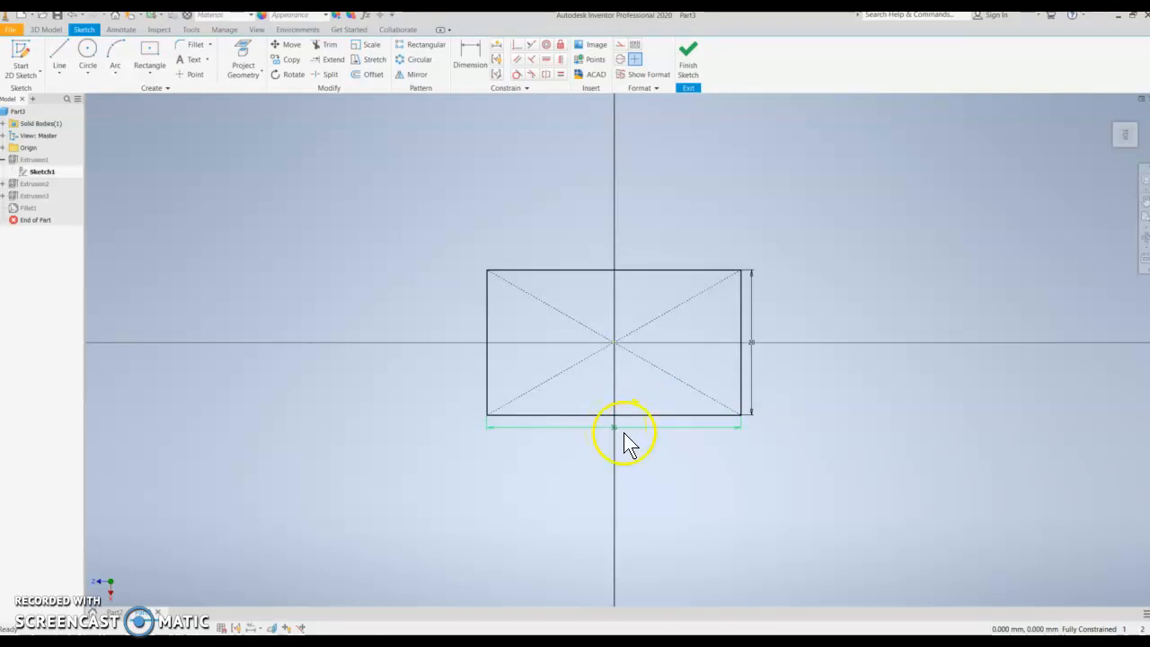
double_click(616, 431)
click(580, 472)
key(BackSpace)
click(659, 474)
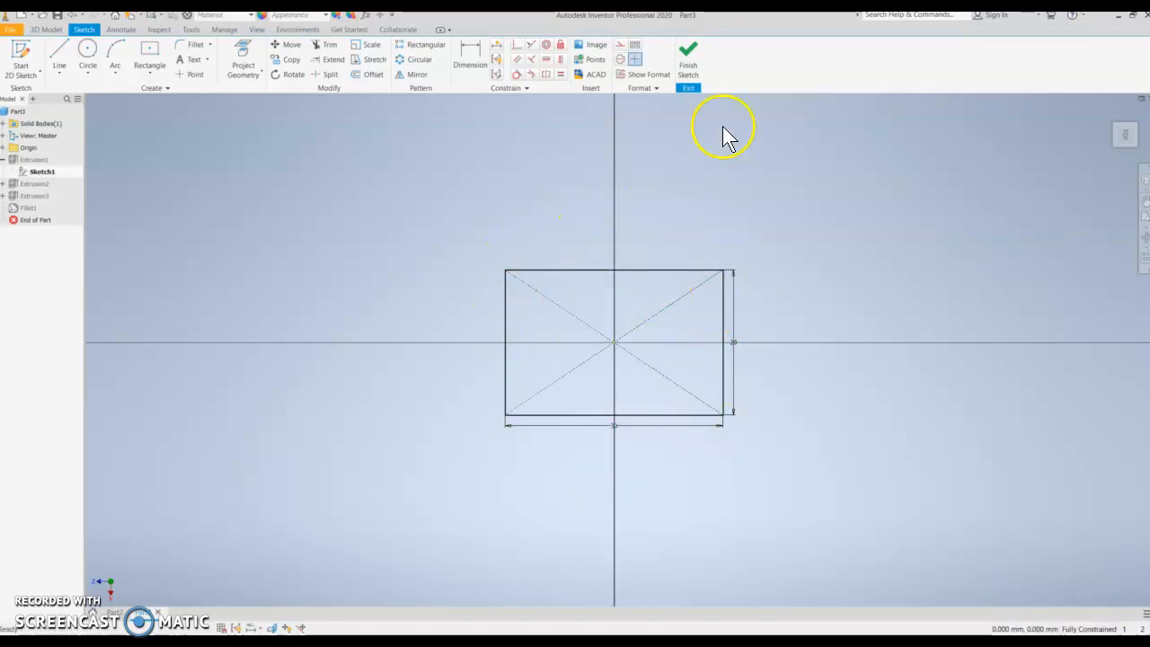
click(688, 59)
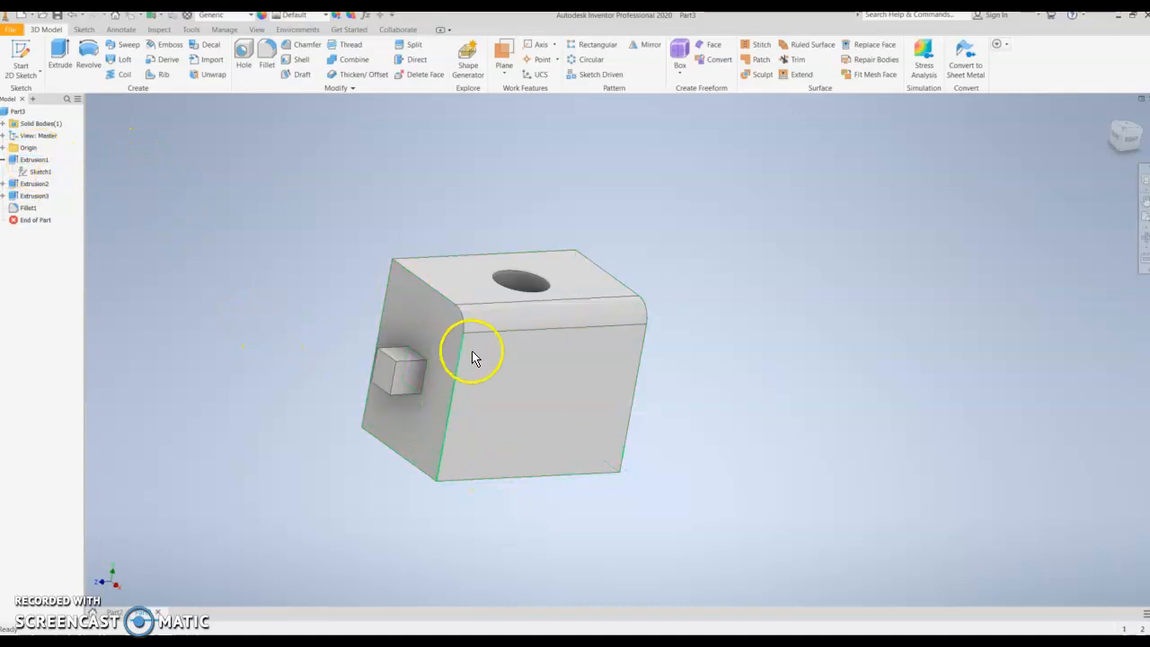
- Edit the block's first extrusion and set its distance to 20 mm
right_click(33, 160)
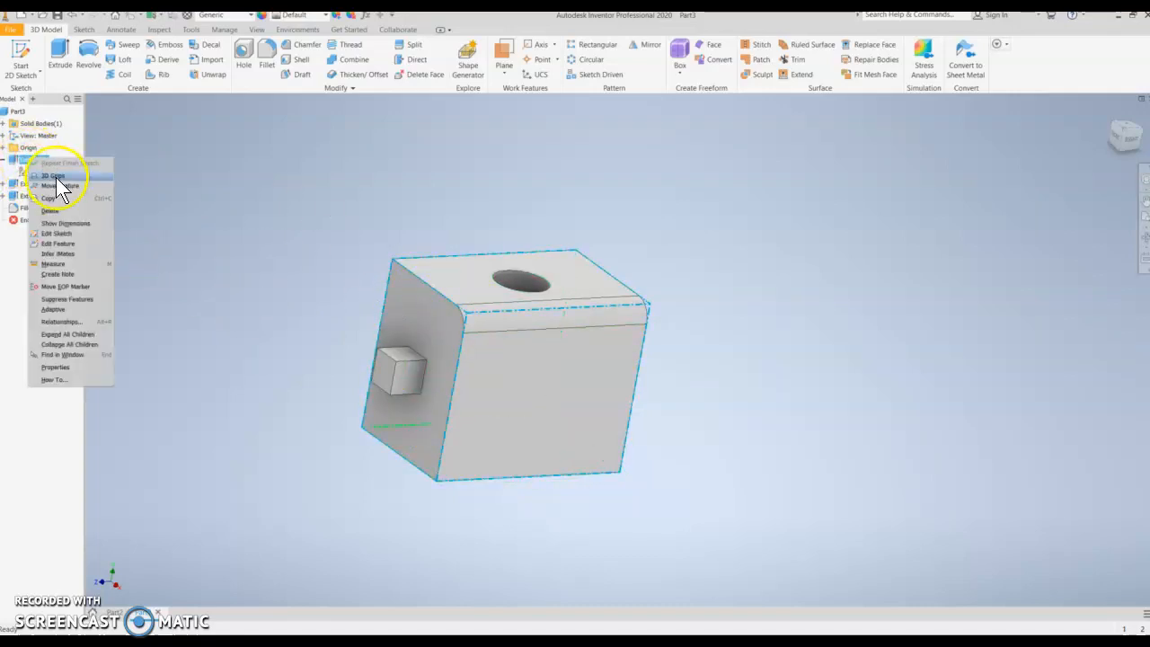
click(61, 244)
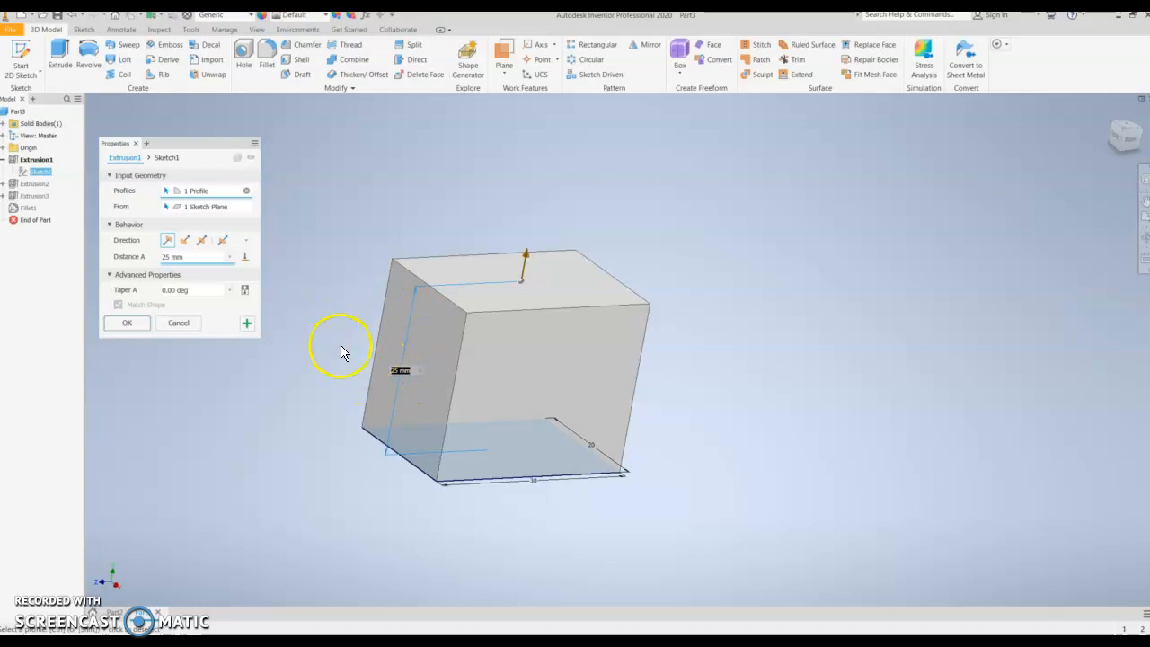
click(788, 461)
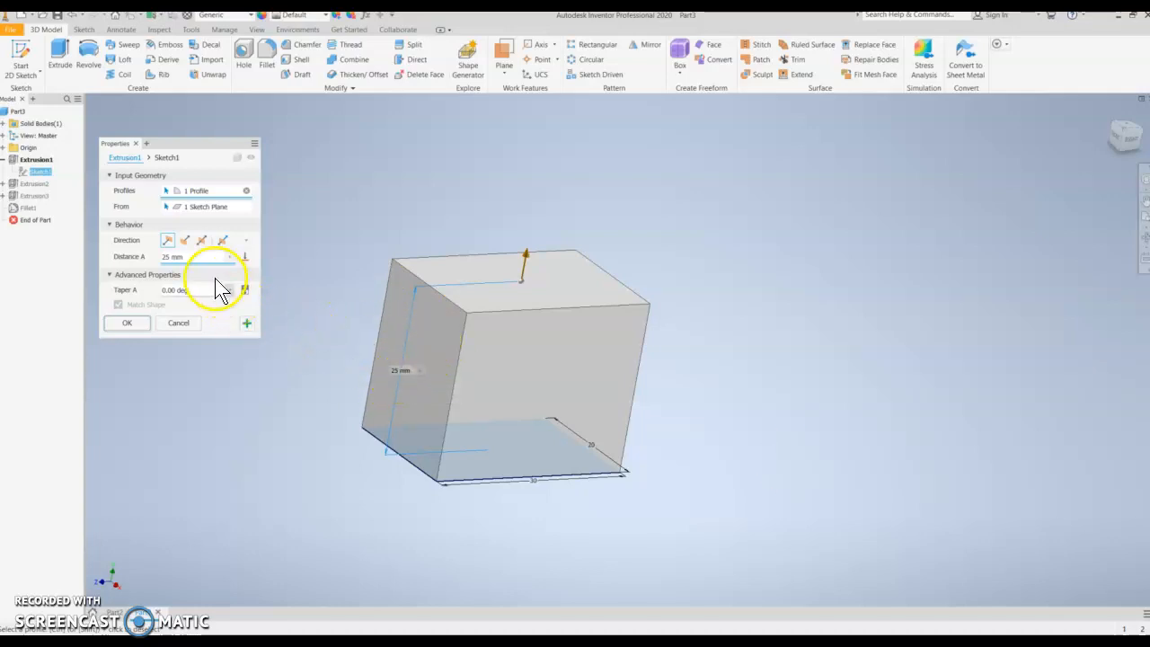
key(BackSpace)
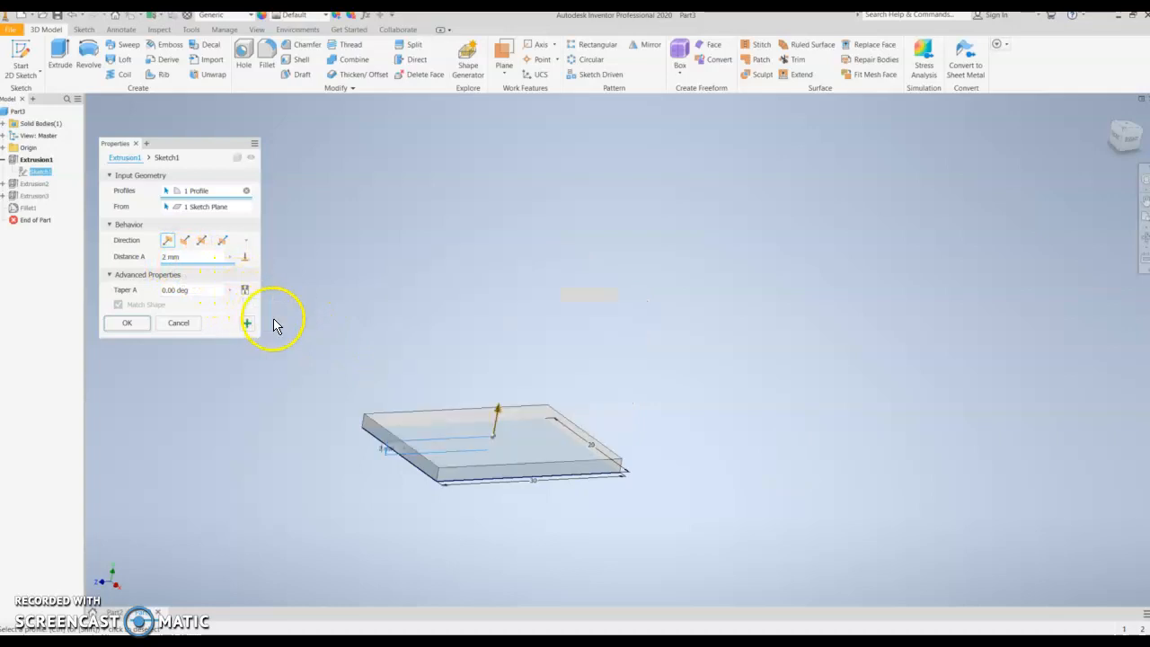
text(0)
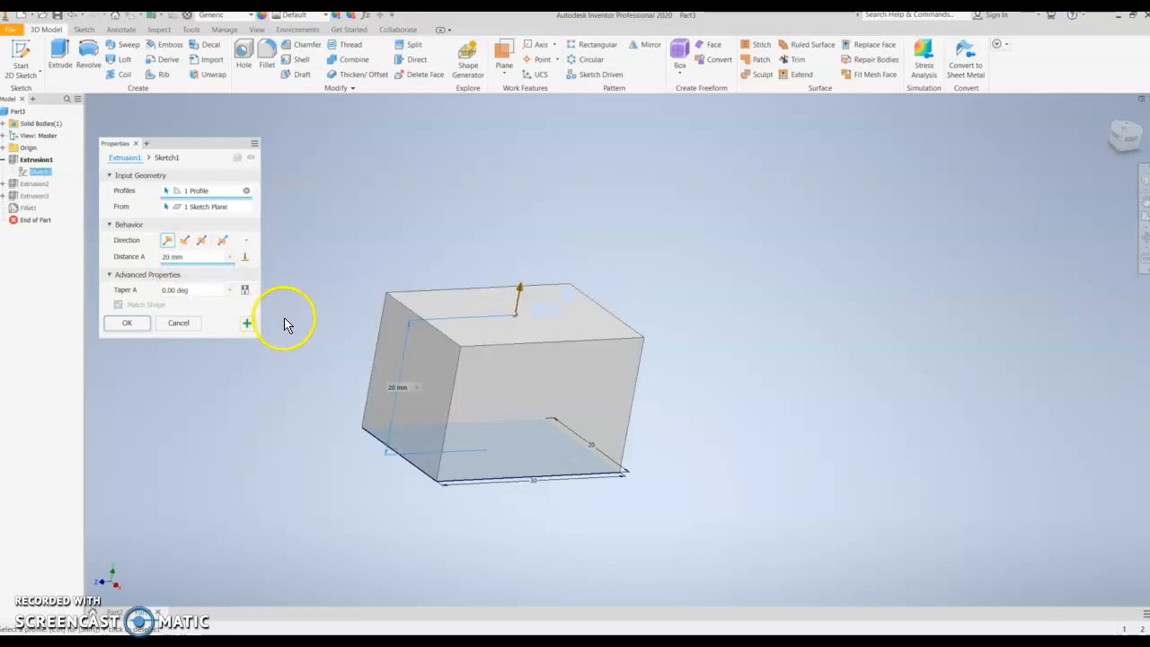
click(129, 325)
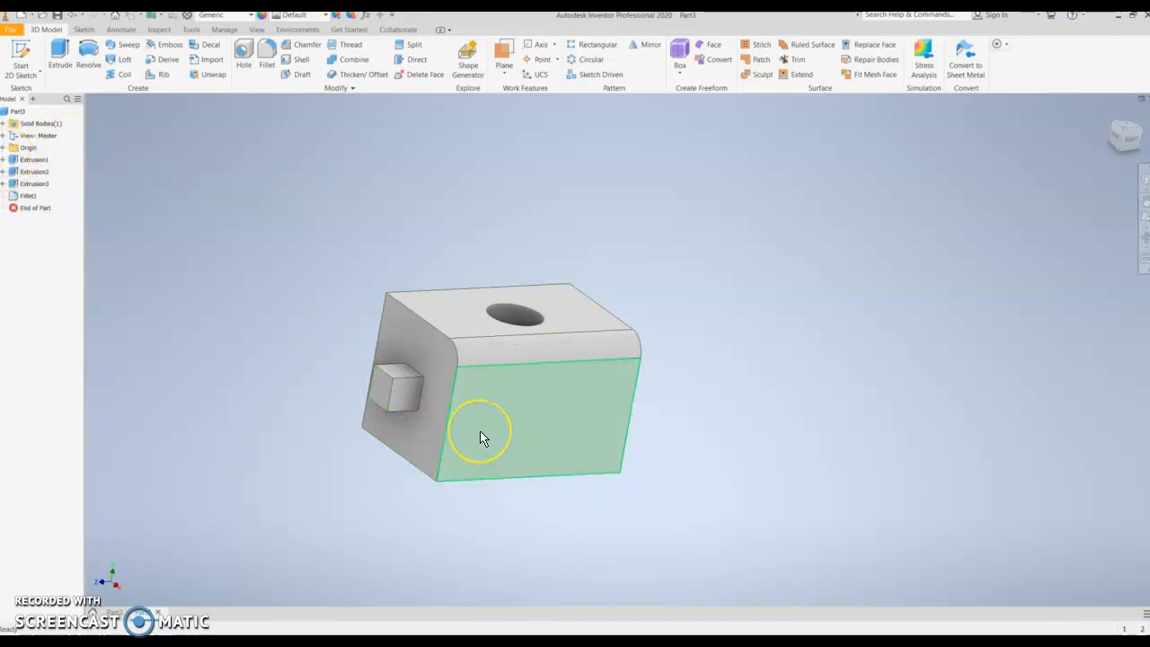
- Share the boss's sketch from the second extrusion so it stays visible in the model
click(496, 448)
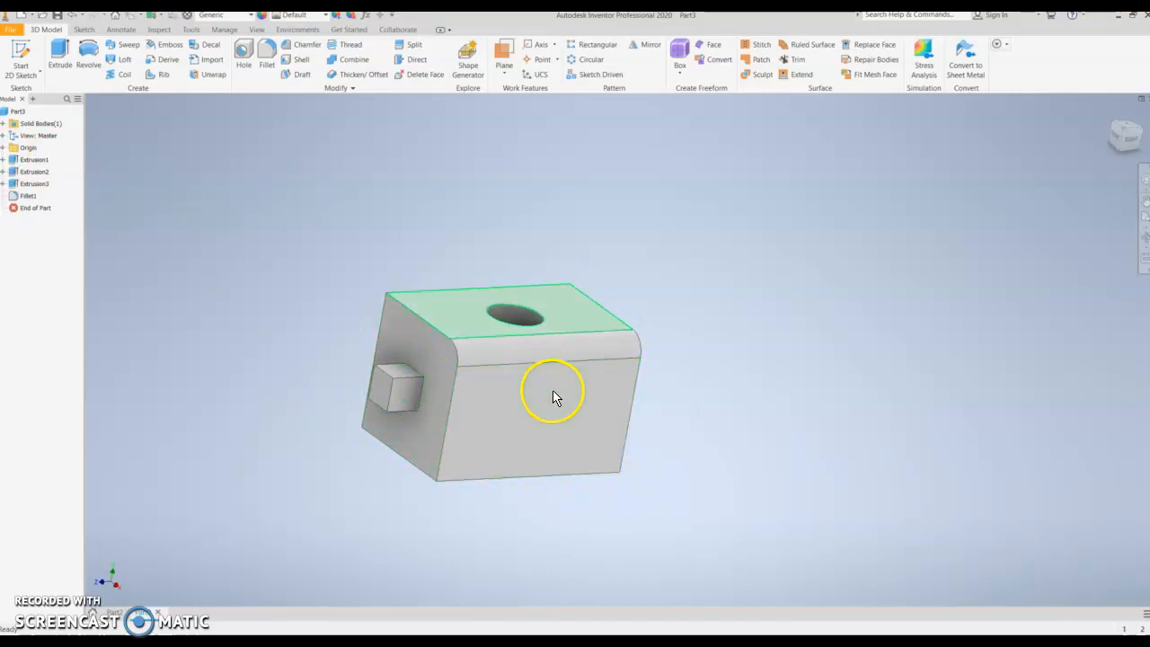
click(3, 159)
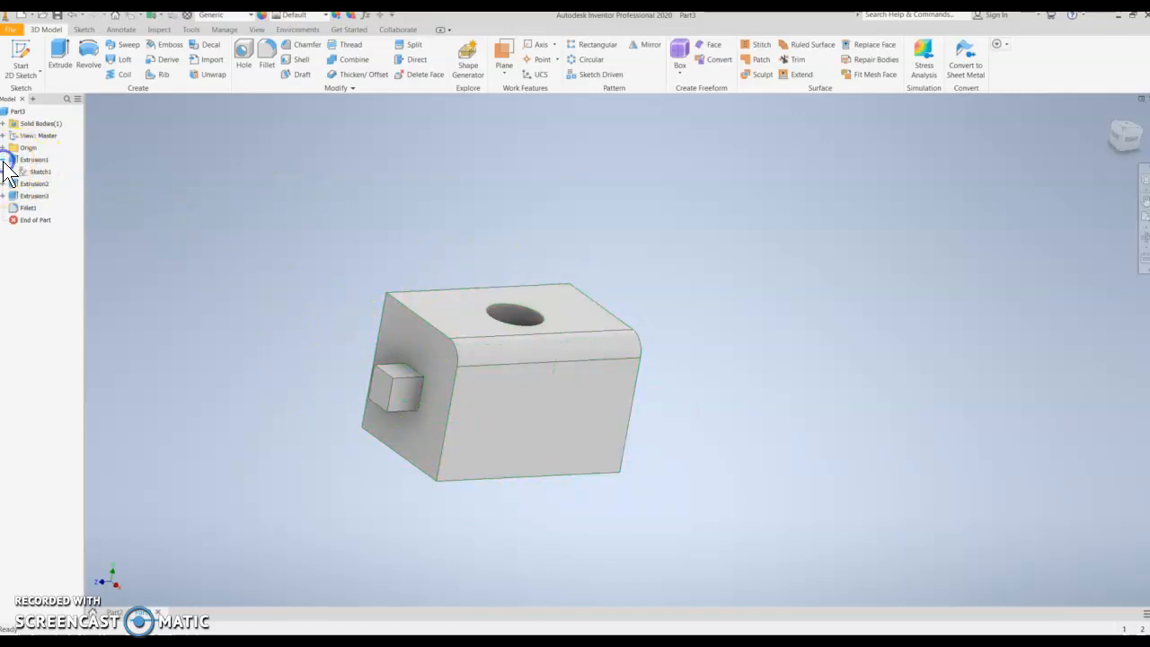
click(7, 183)
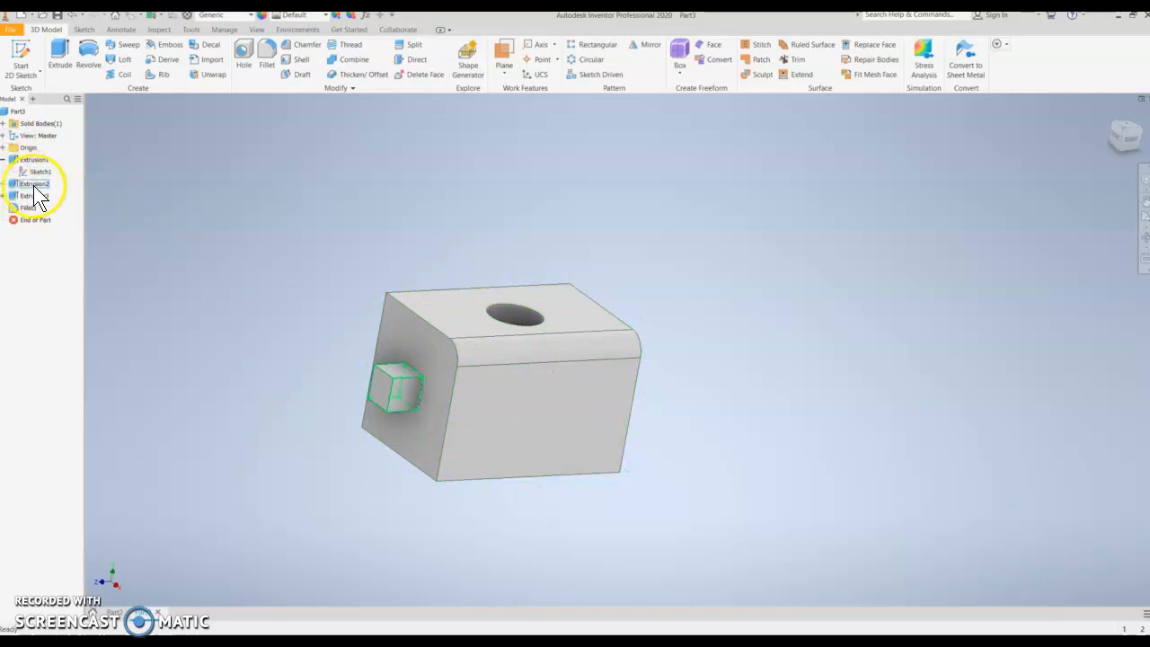
click(40, 196)
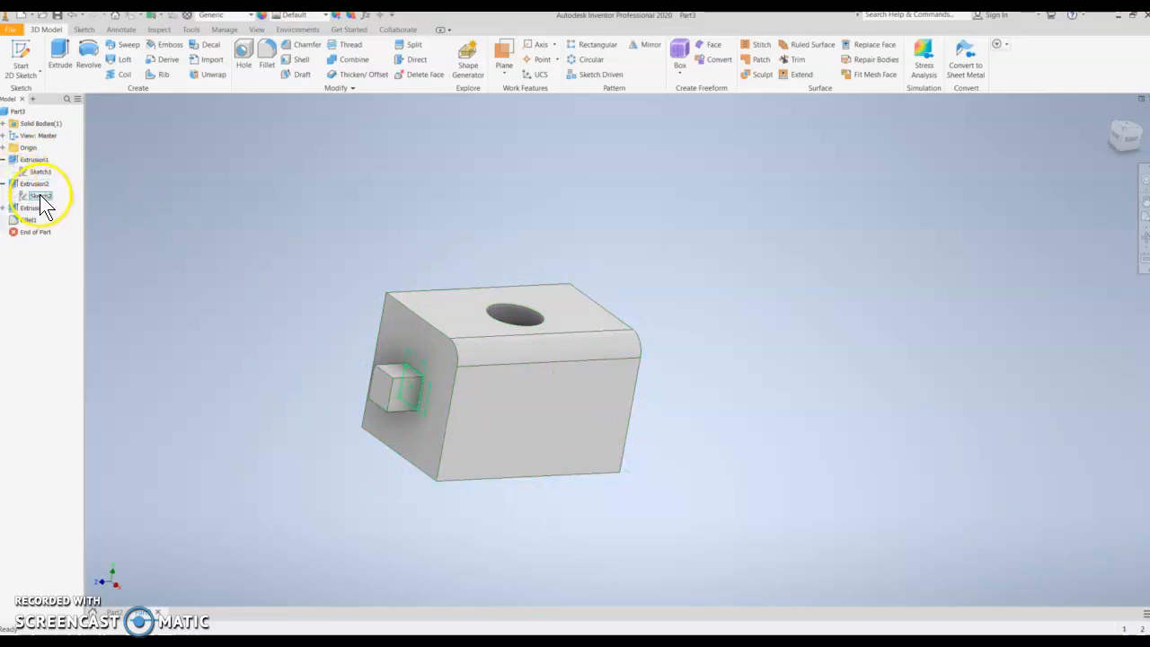
click(3, 159)
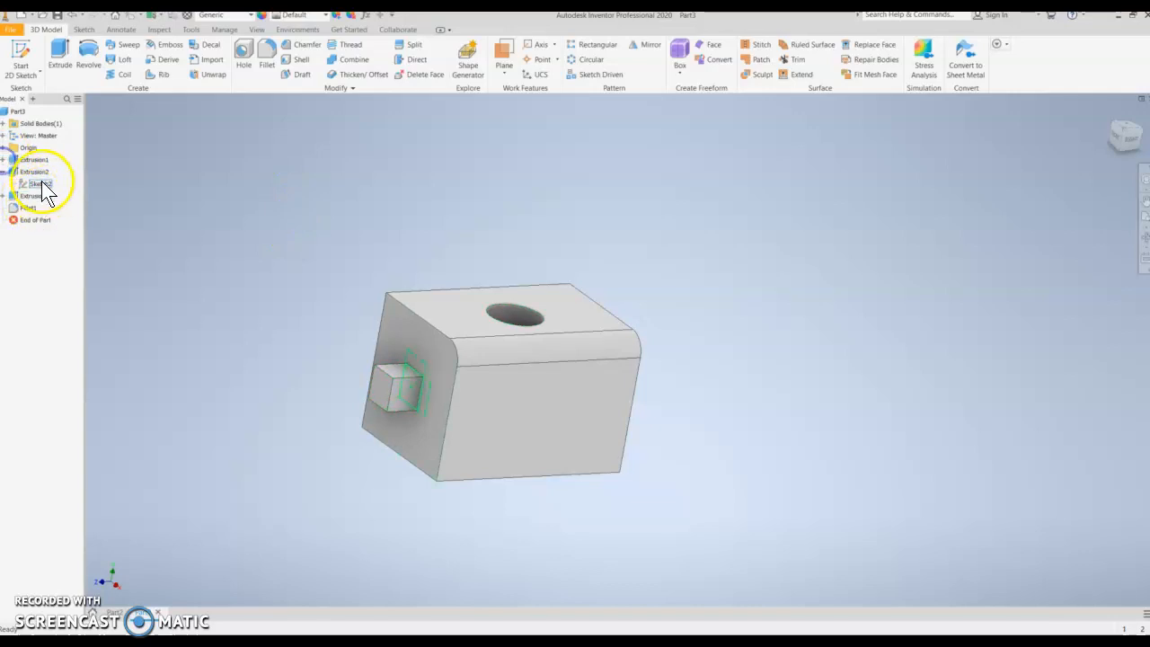
right_click(40, 185)
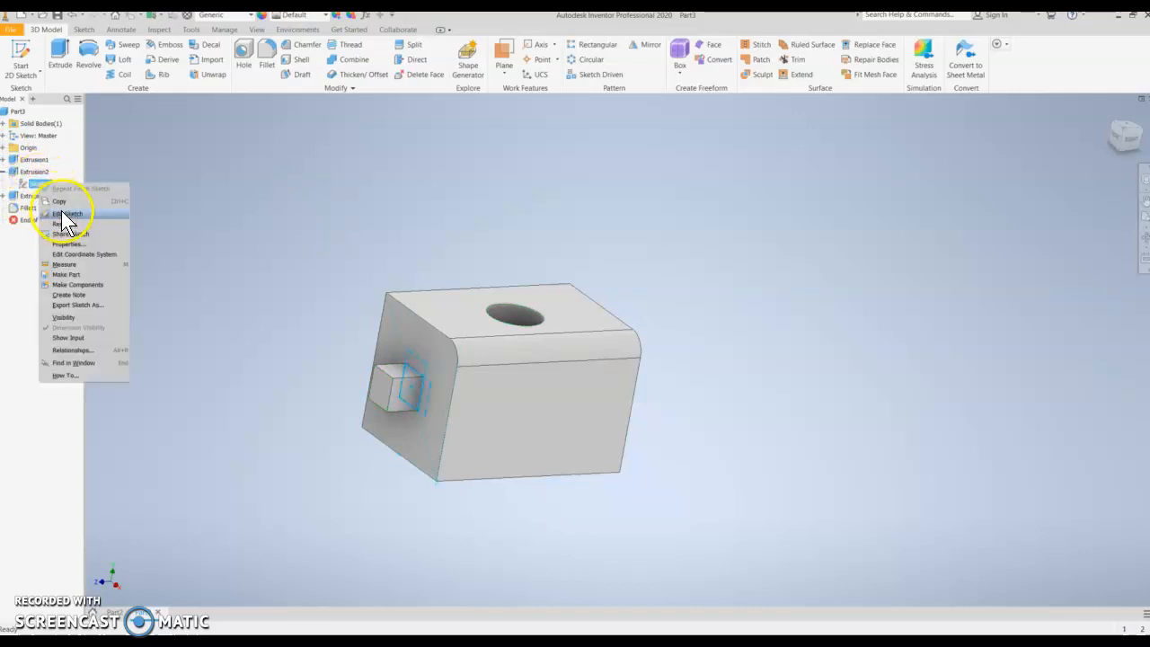
click(67, 232)
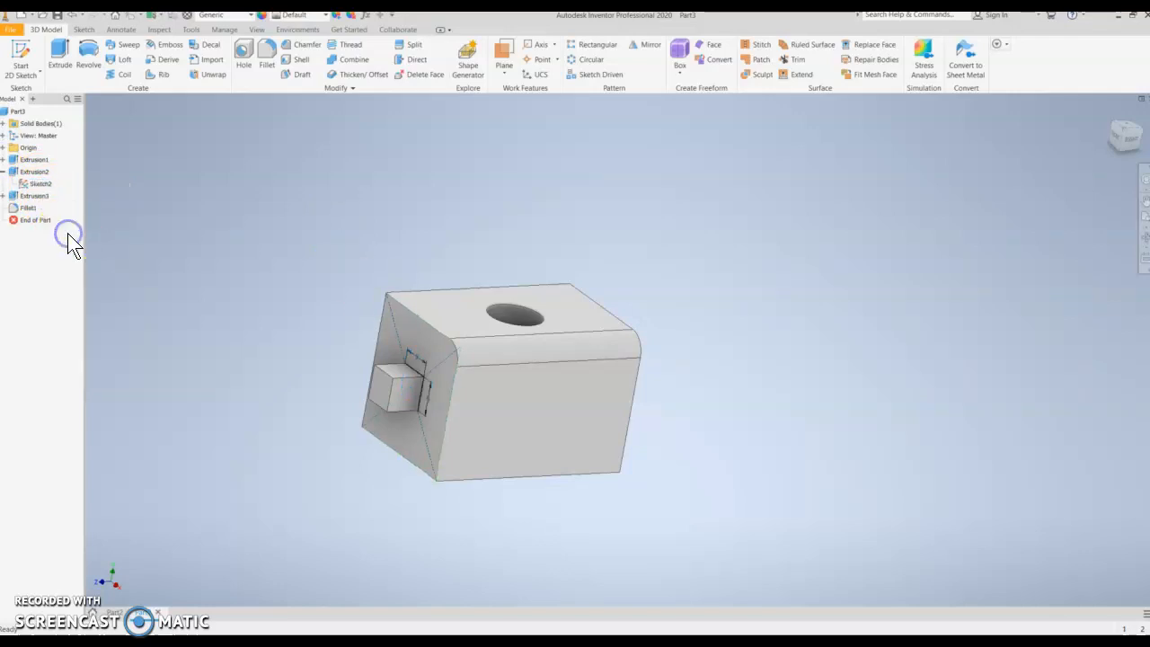
scroll(418, 391, up, 3)
scroll(420, 387, down, 2)
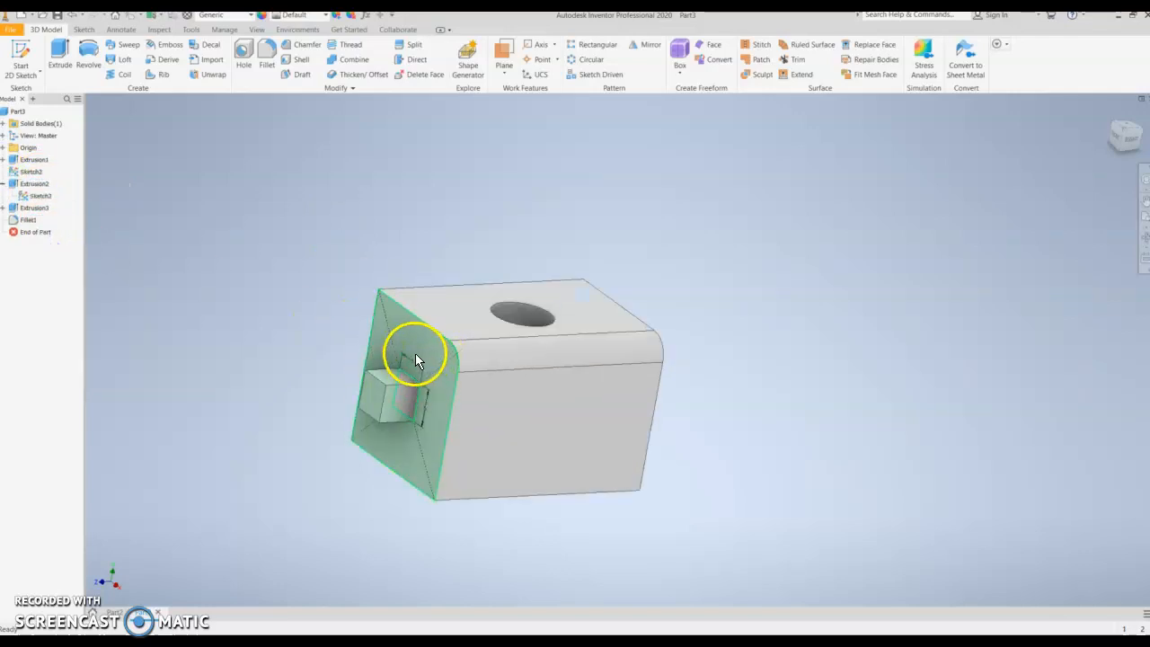